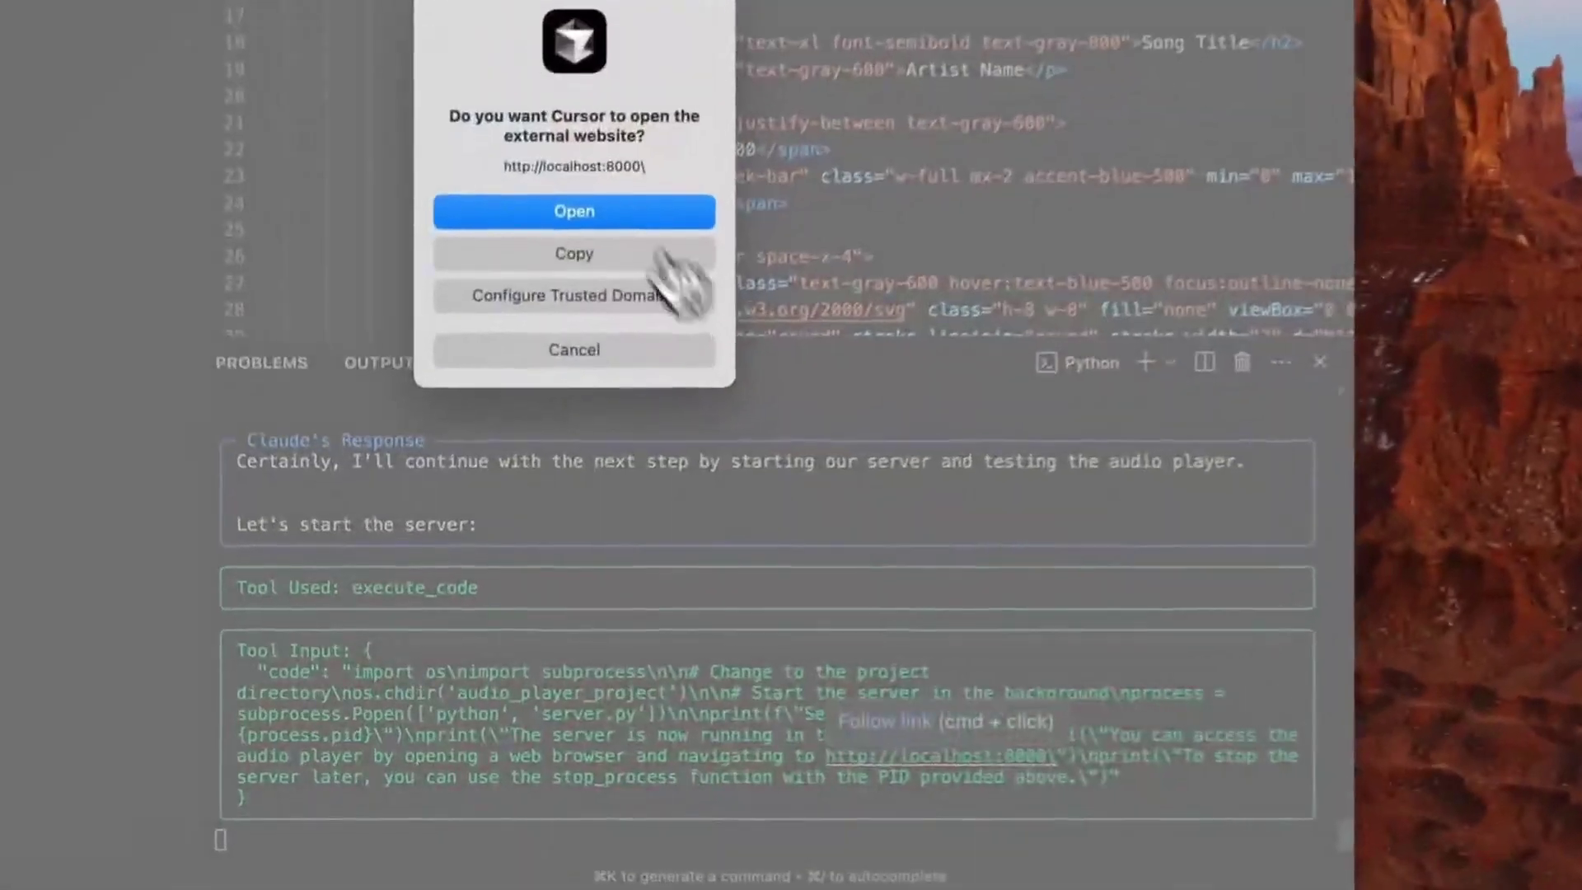
- Open the localhost:8000 audio player in Arc docked beside Cursor and start the track playing
click(592, 210)
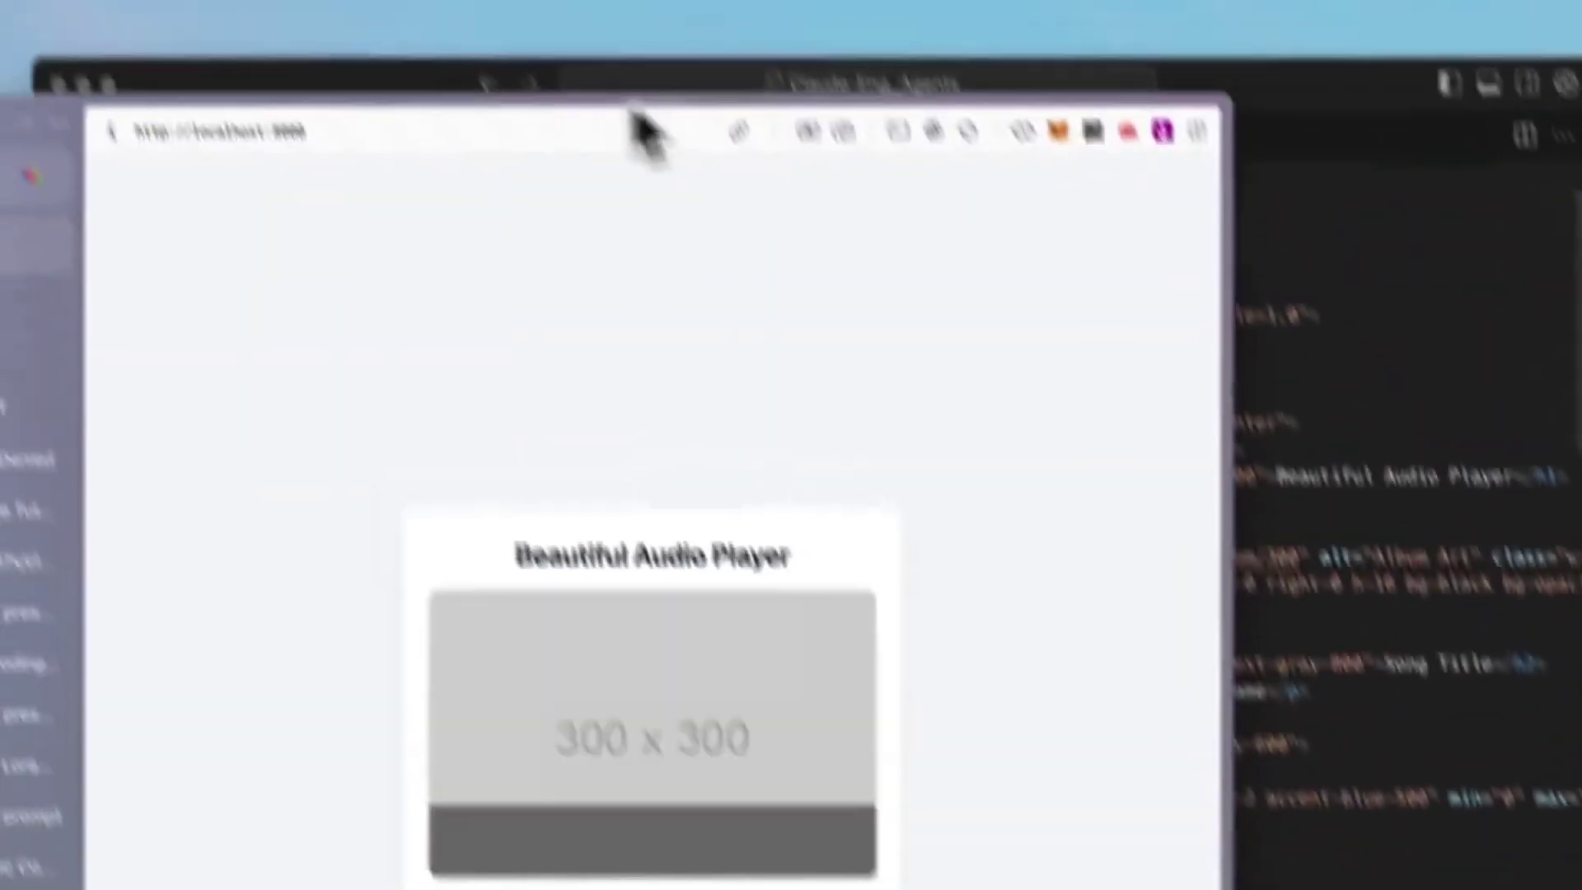
drag(643, 130, 1233, 149)
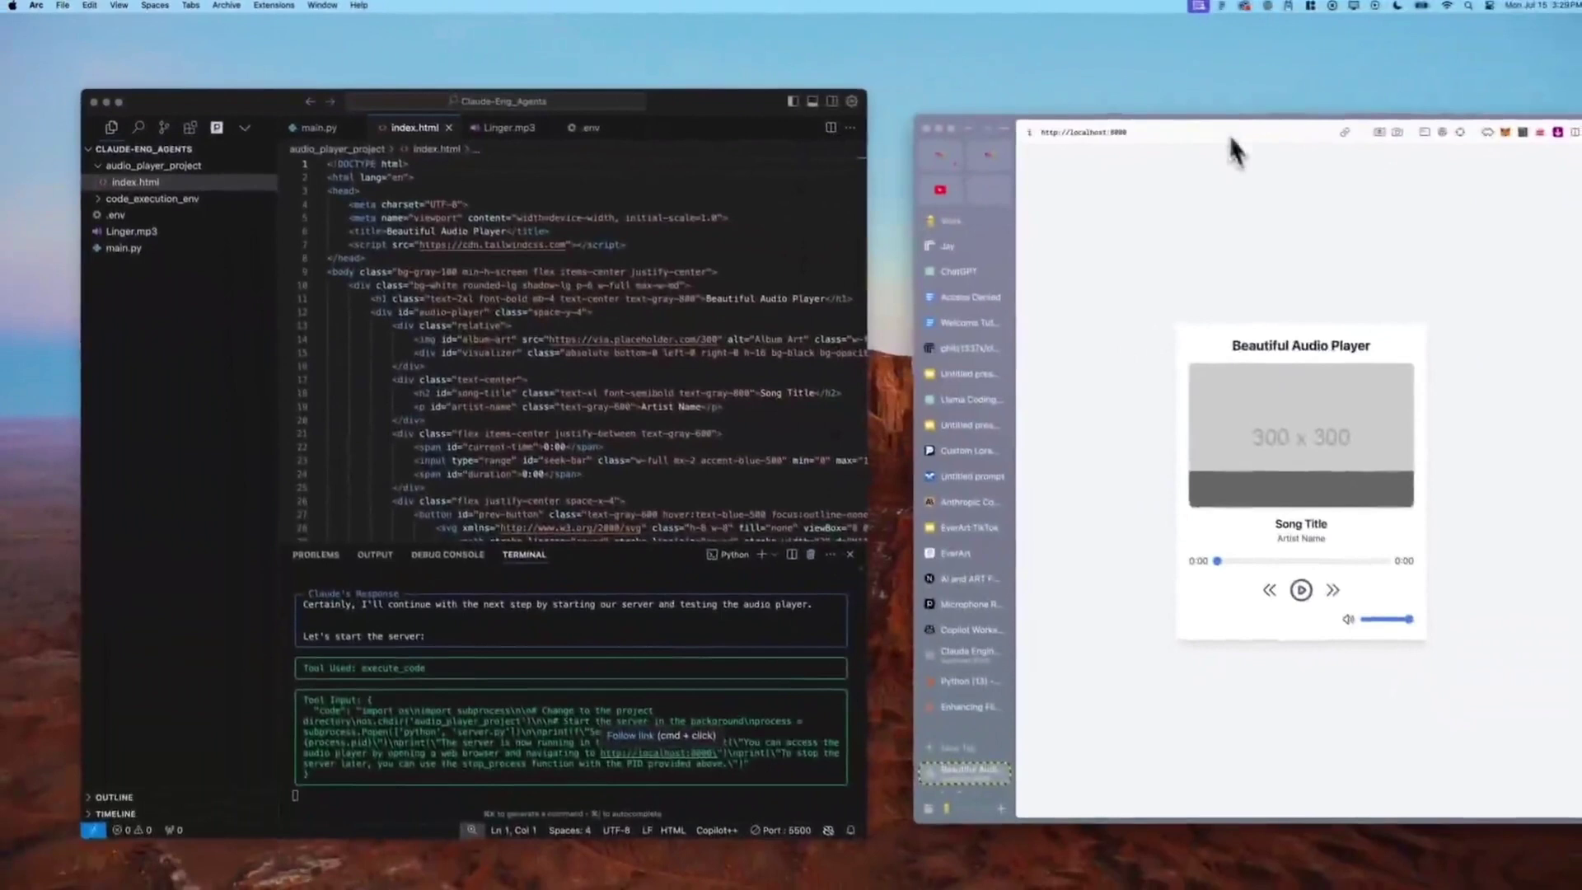
click(1298, 592)
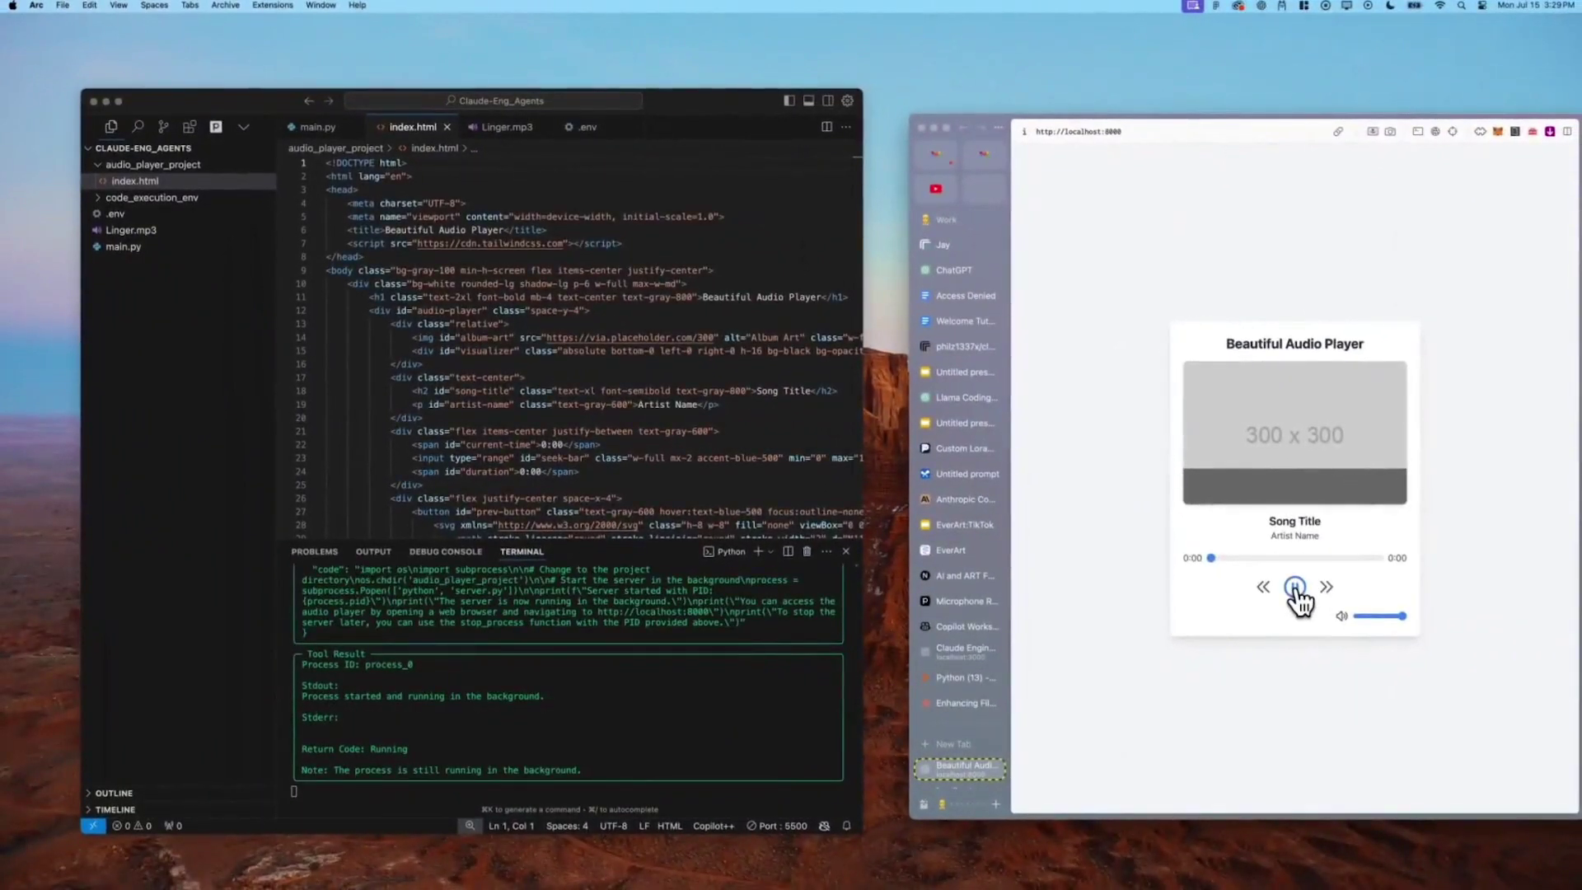
key(XF86AudioRaiseVolume)
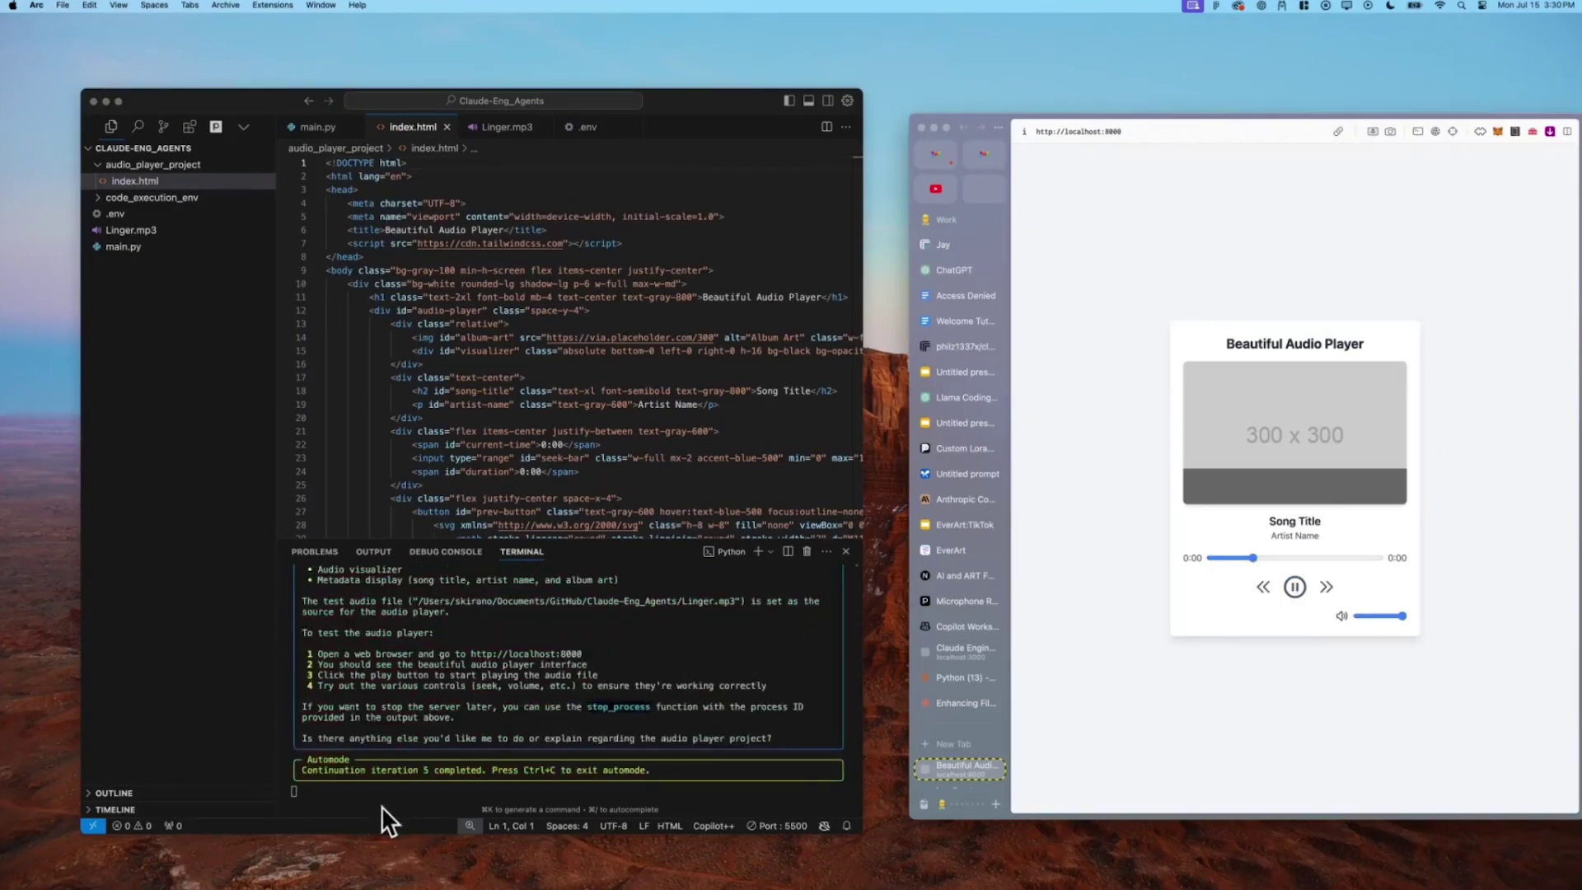
click(593, 652)
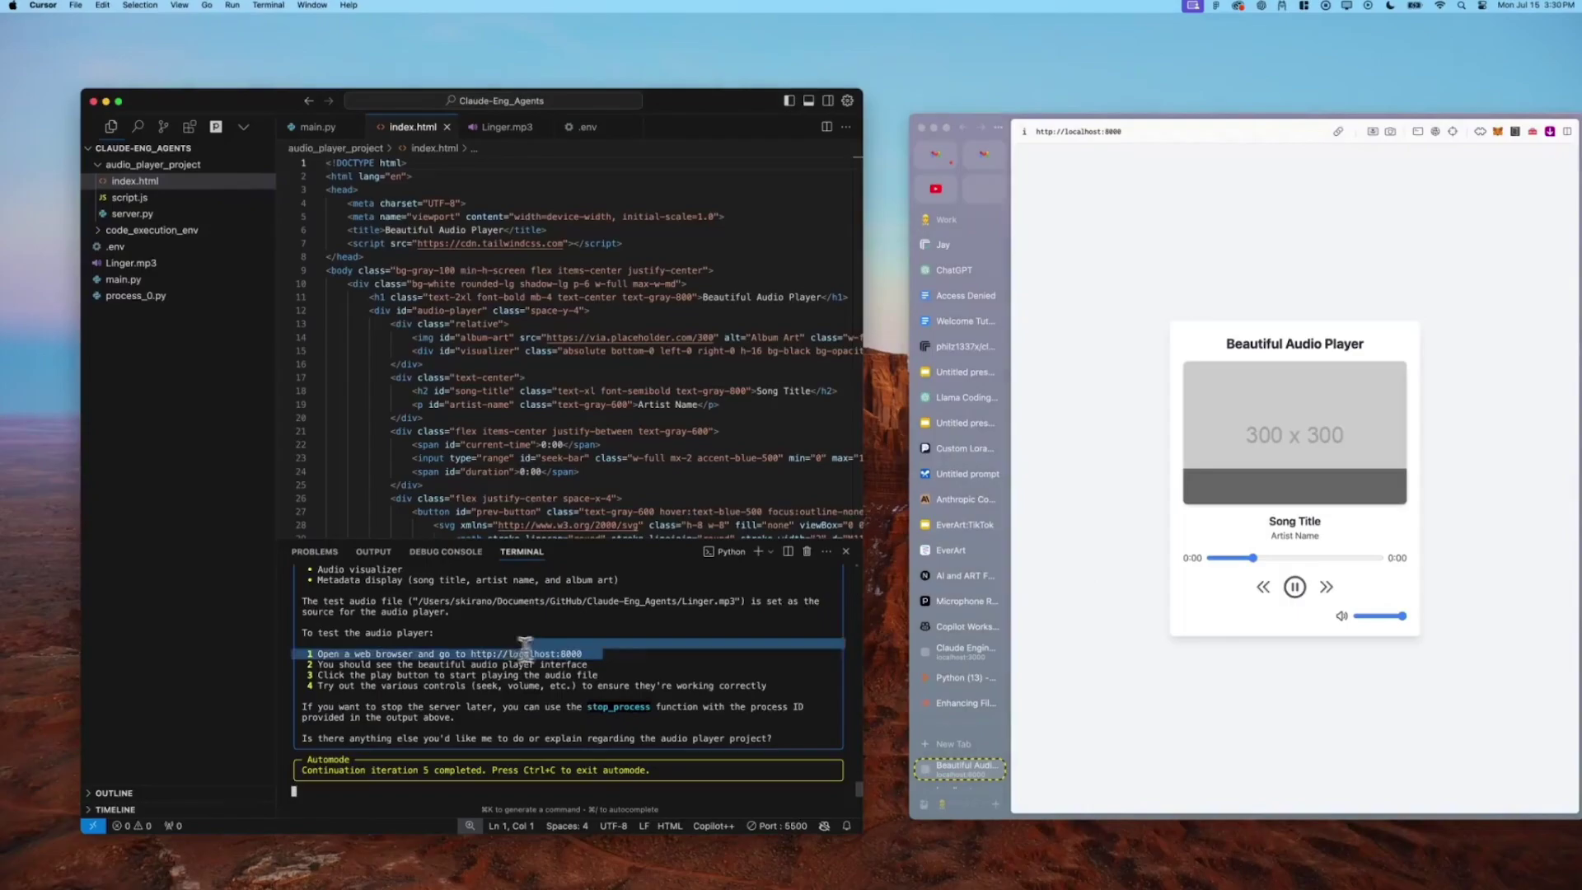
- Expand the paint_app css, img and js folders in the Explorer to inspect the generated structure
drag(601, 654, 471, 652)
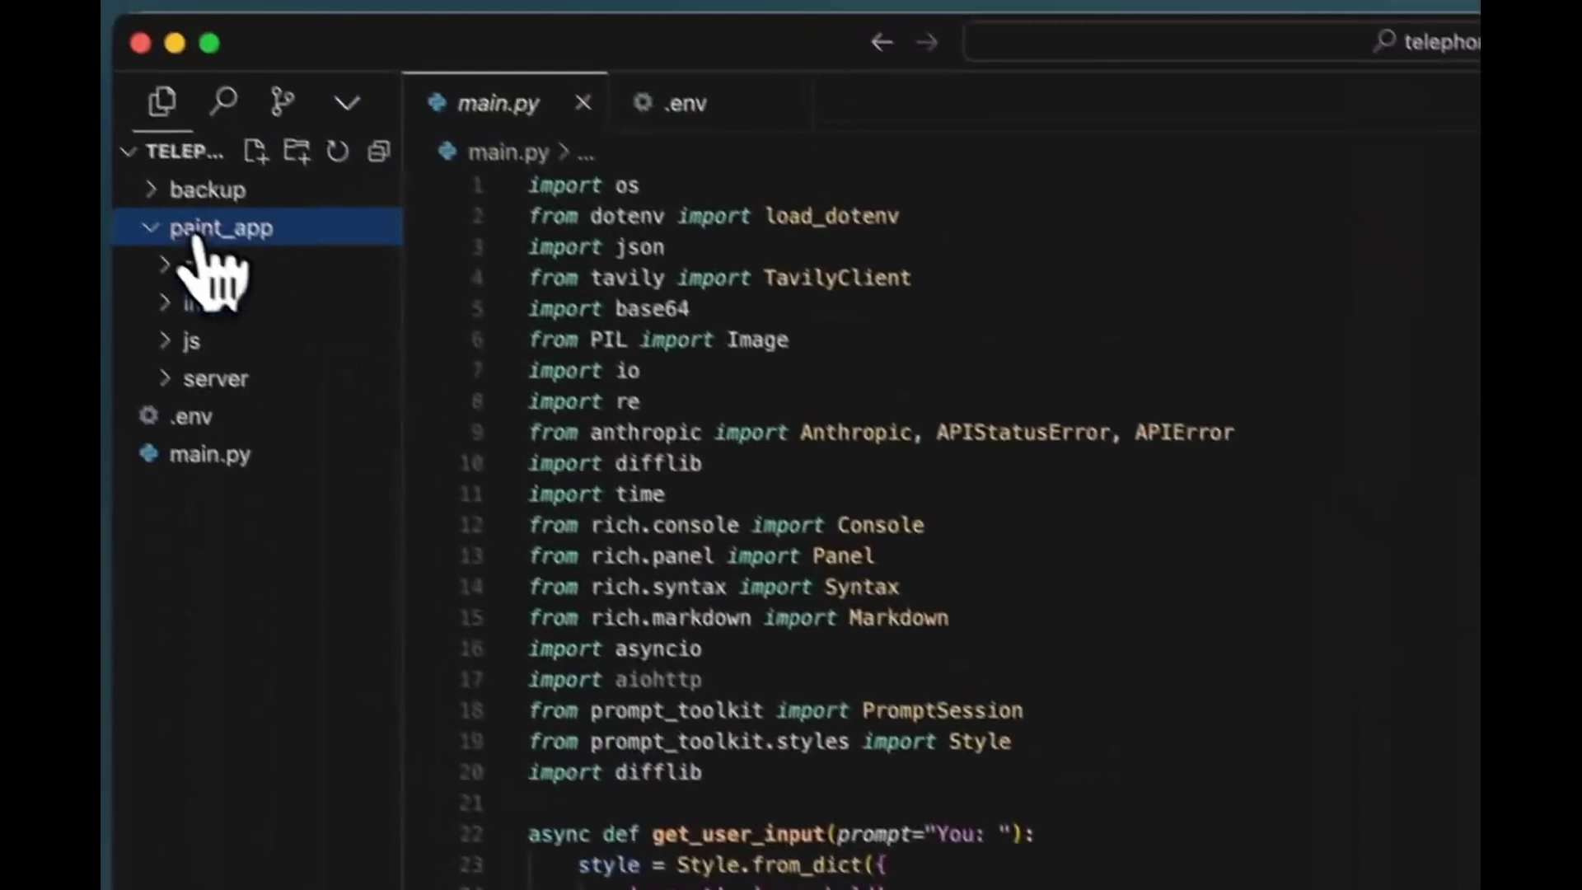
click(229, 293)
click(231, 332)
click(233, 369)
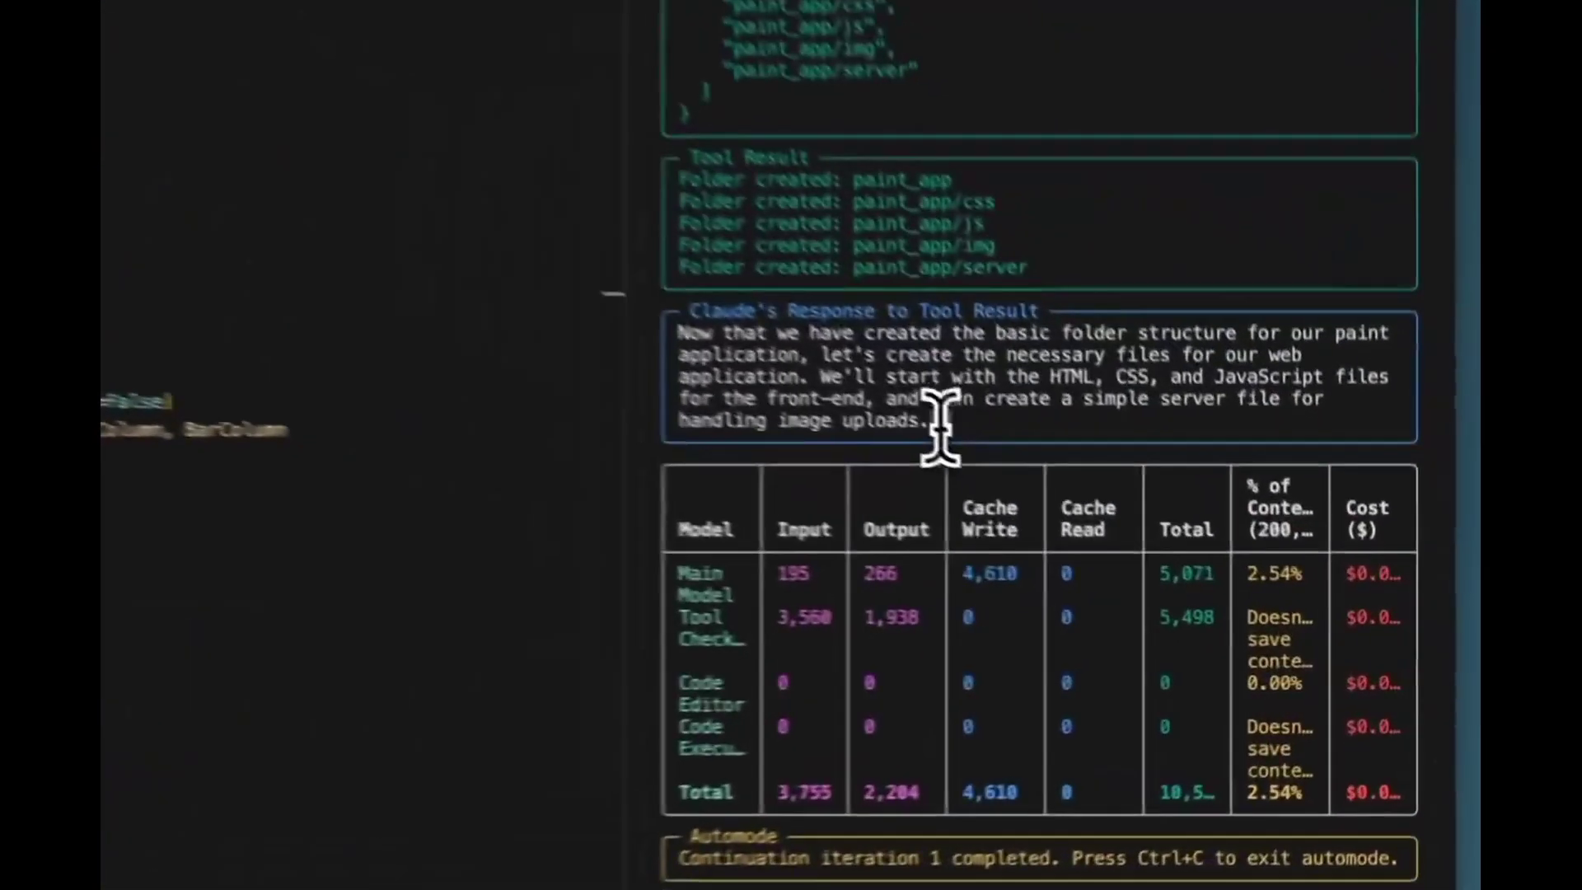
- Review the created-files tool output, then open server.js, upload.js, paint.js and styles.css
drag(1150, 540, 1014, 488)
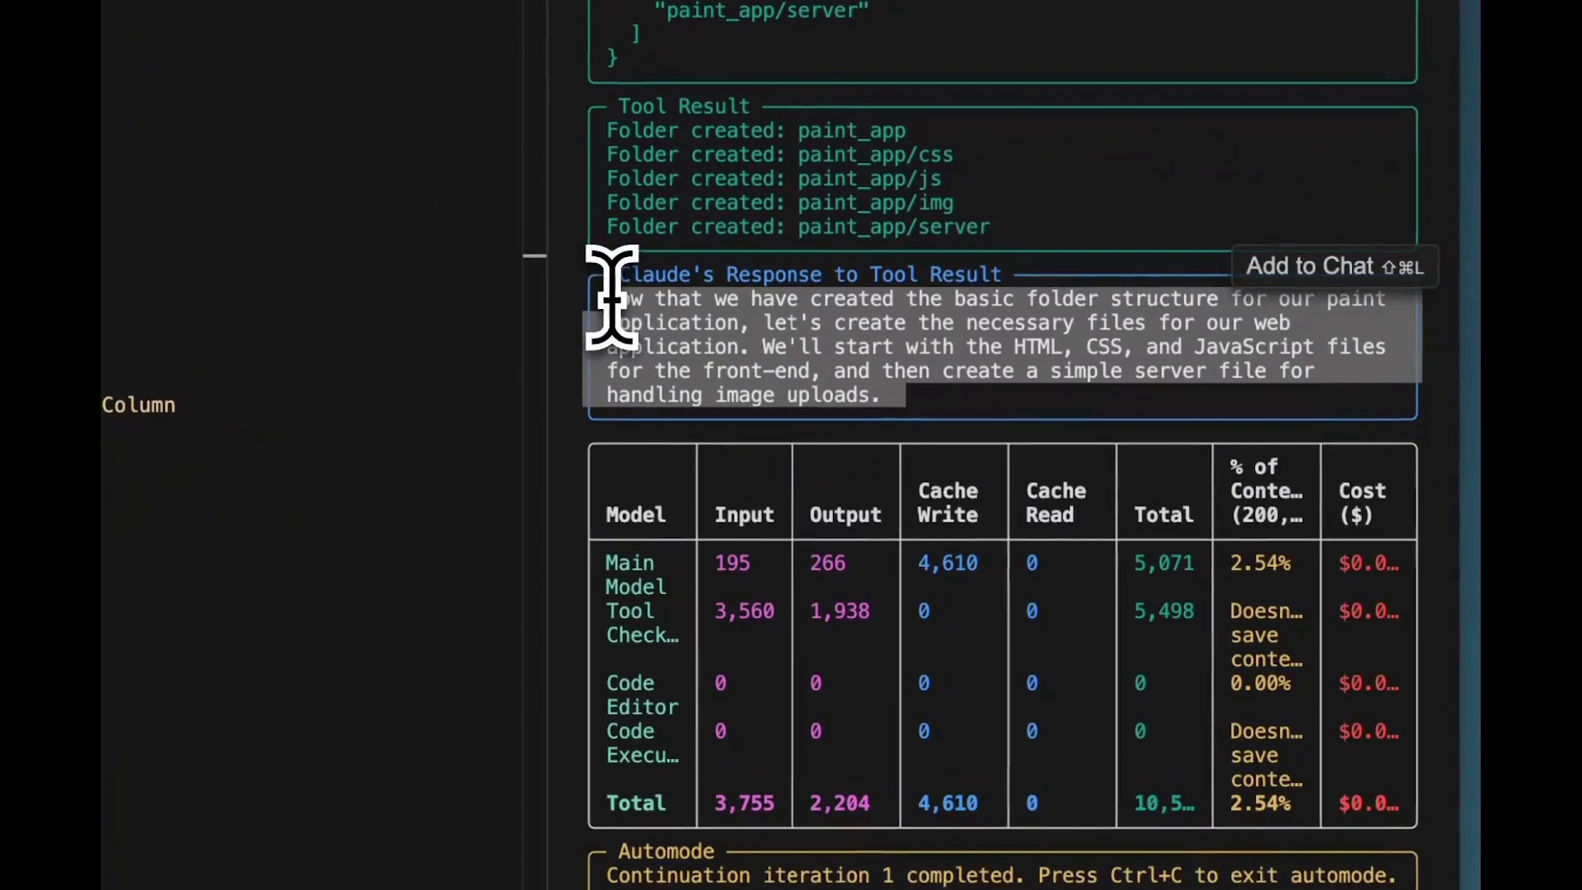
click(960, 386)
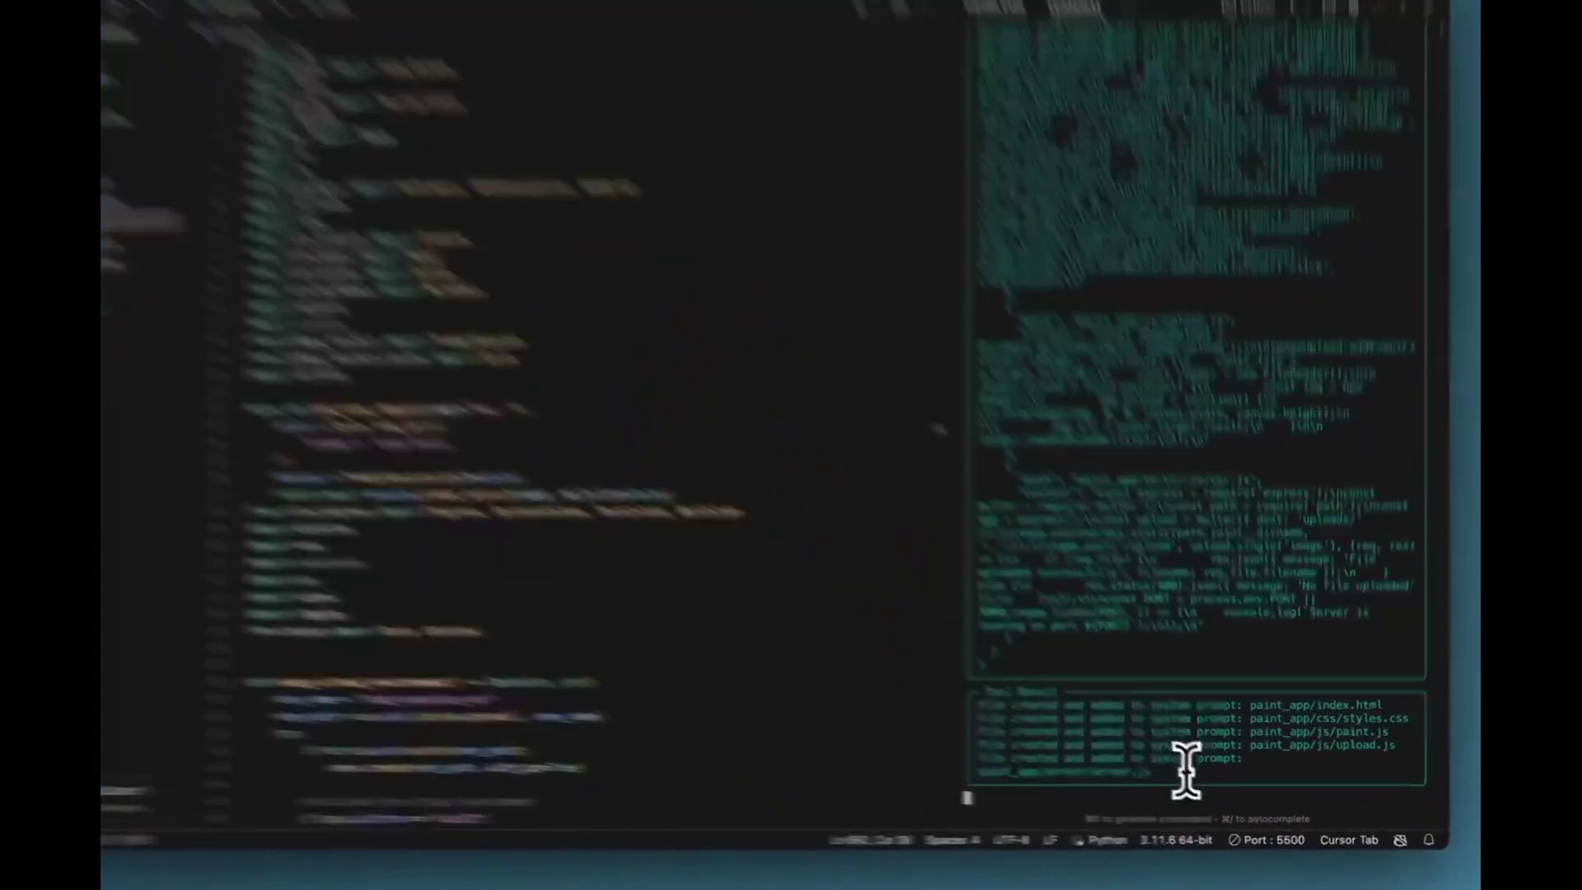
drag(1175, 779, 1011, 707)
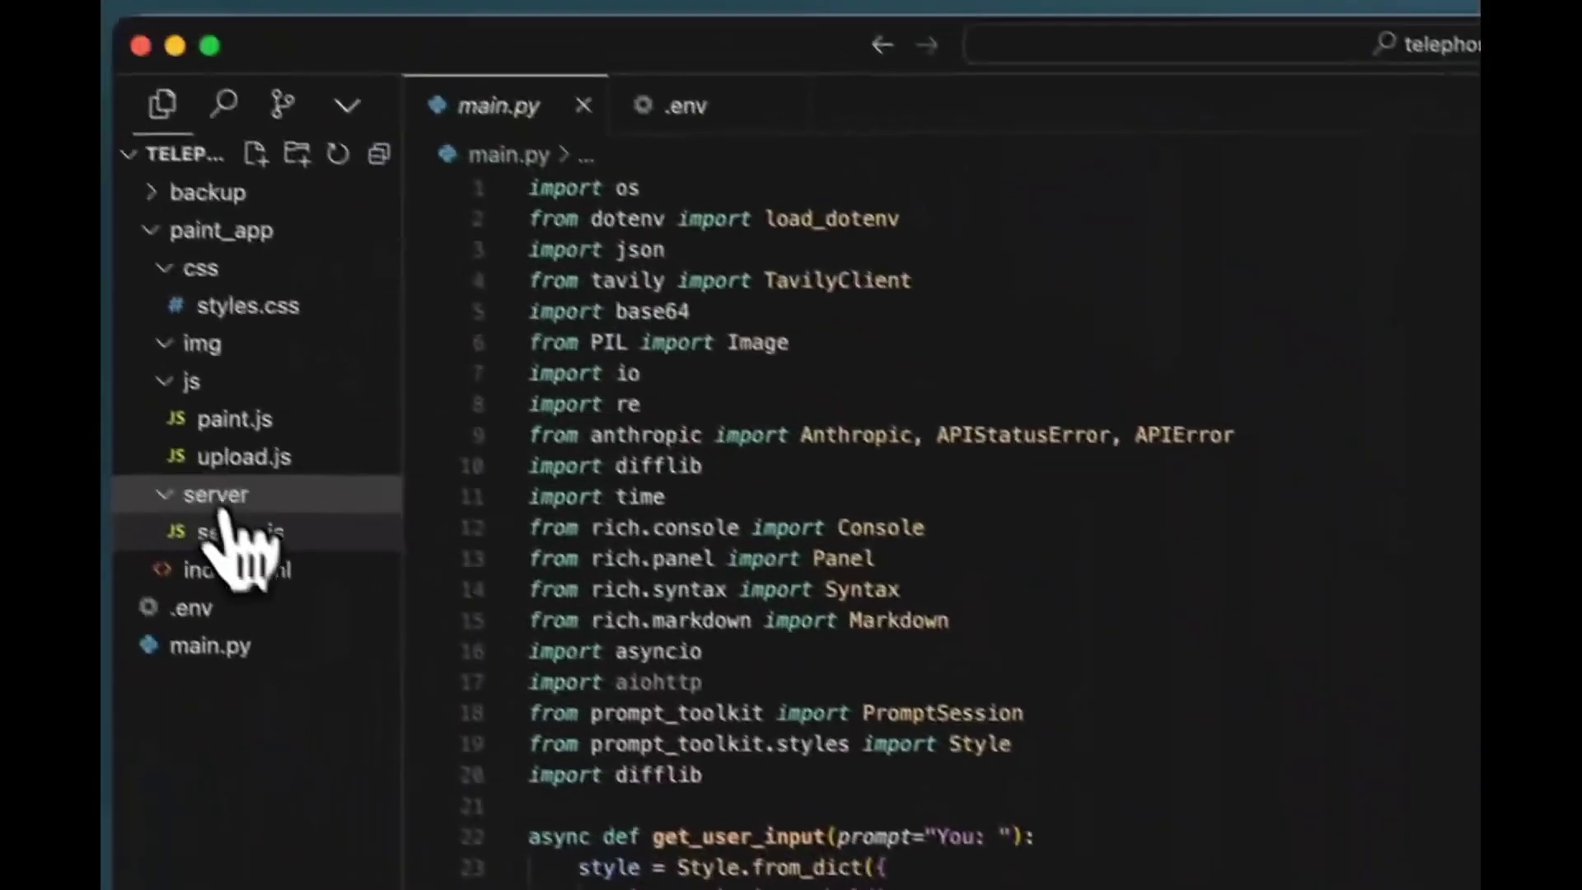
click(254, 558)
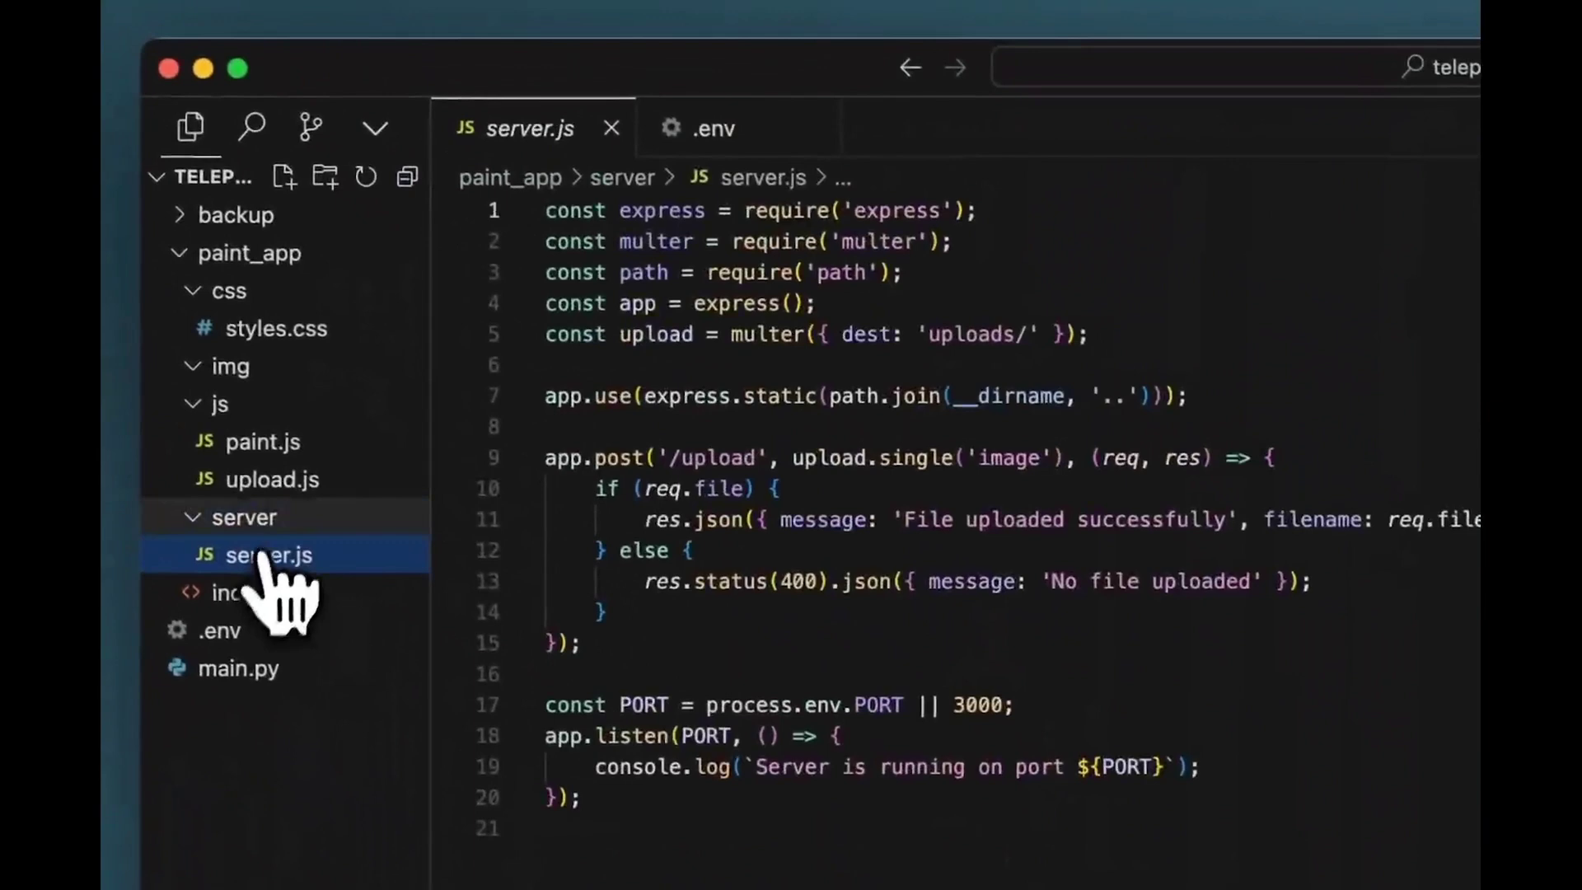
click(295, 495)
click(278, 445)
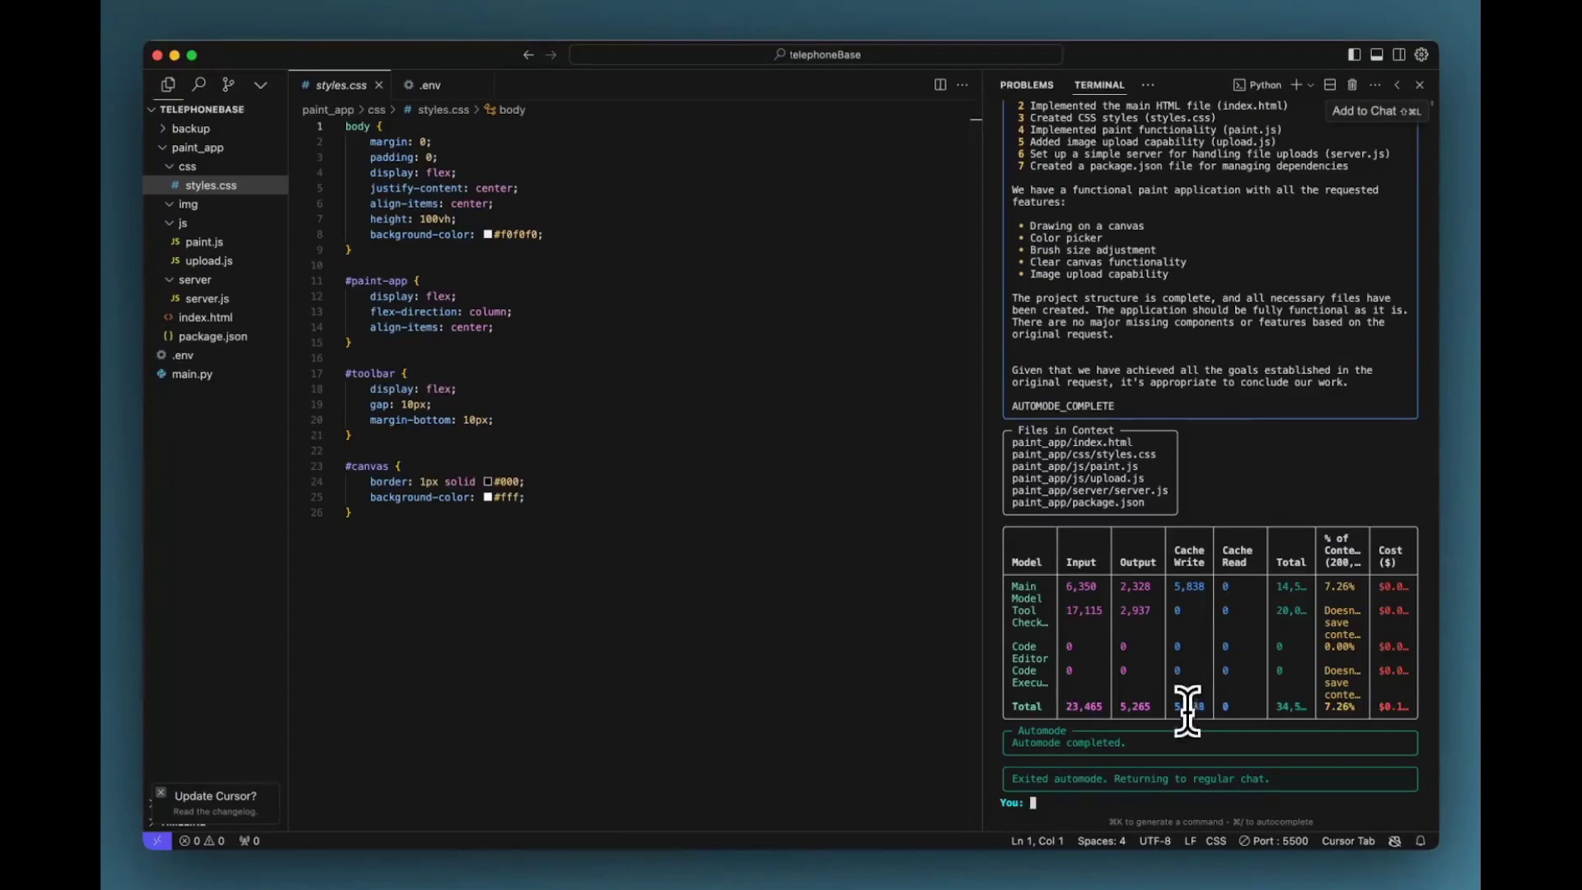
- Launch index.html with Live Server and draw thin and thick black strokes on the canvas
click(227, 317)
right_click(223, 318)
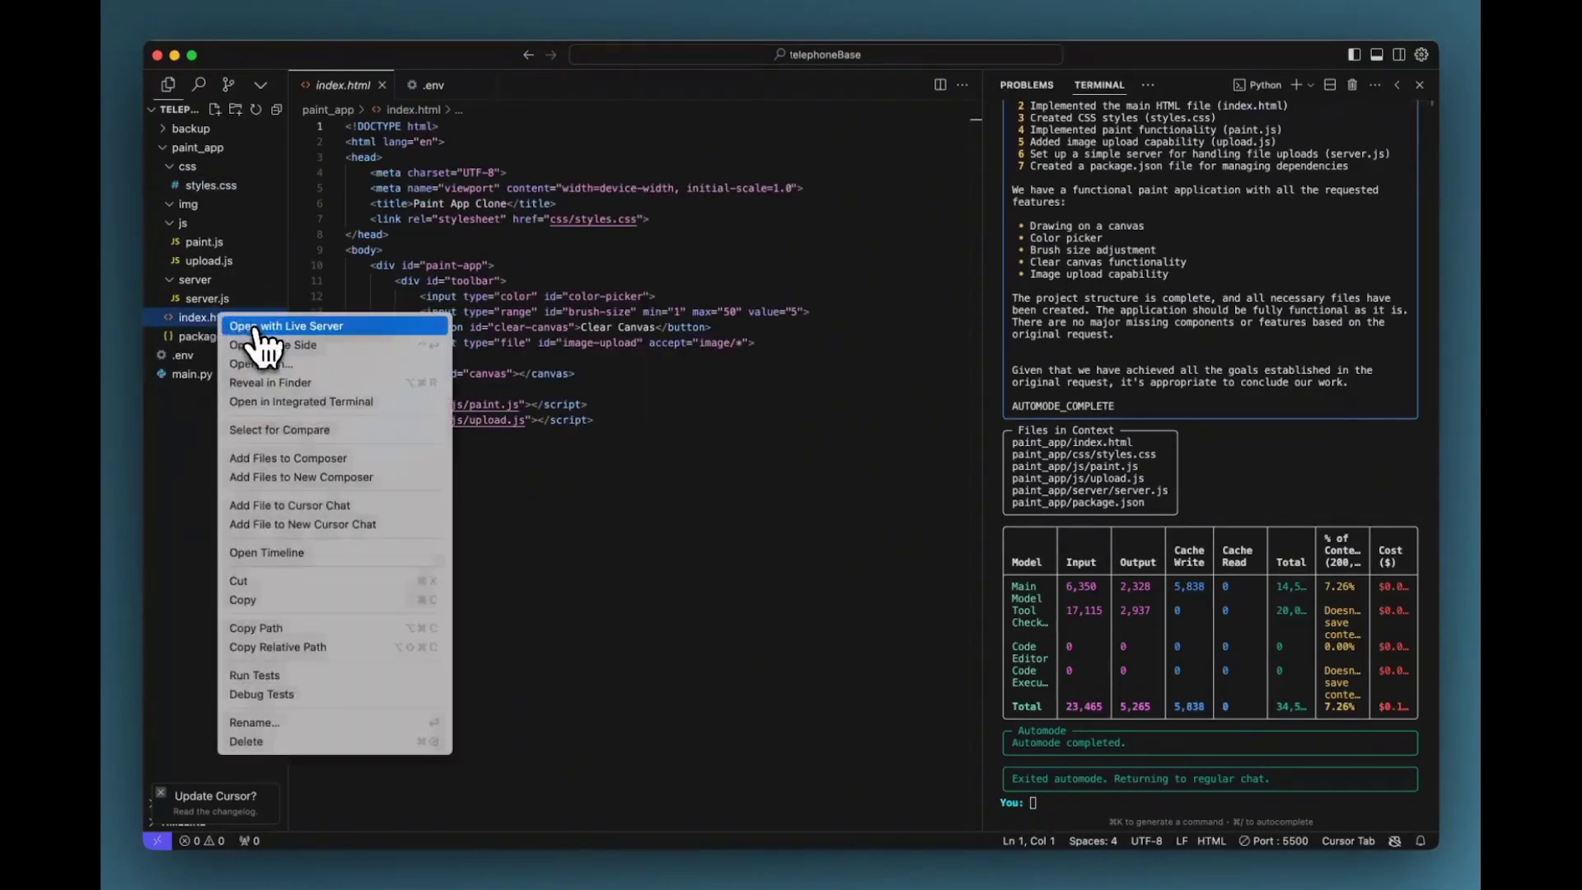
click(256, 329)
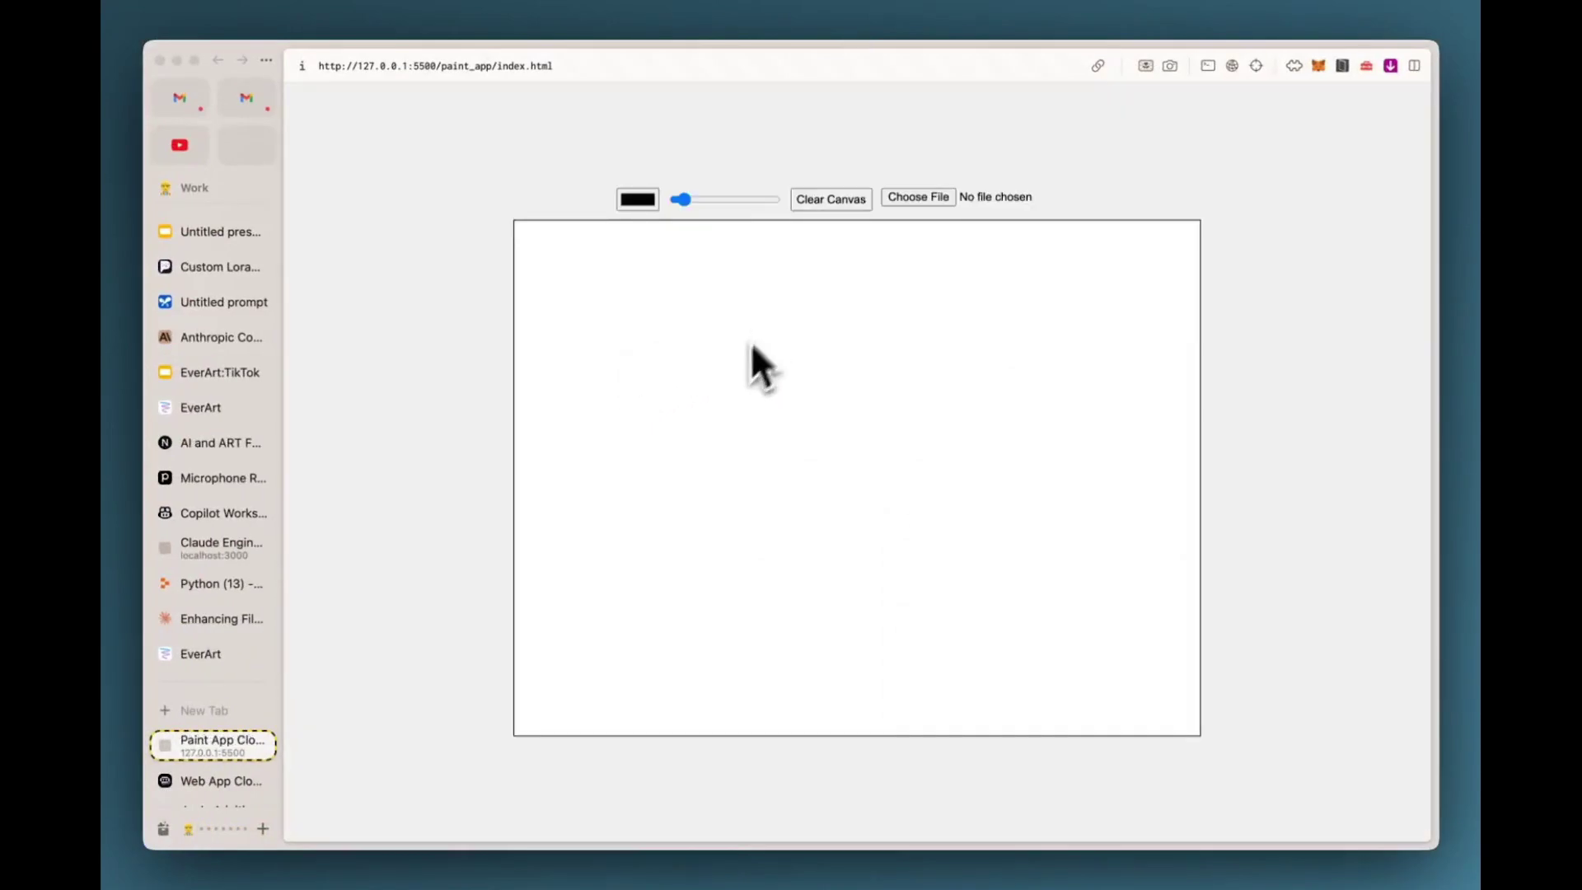
mouse_move(789, 311)
mouse_down()
mouse_move(687, 428)
mouse_move(973, 452)
mouse_up()
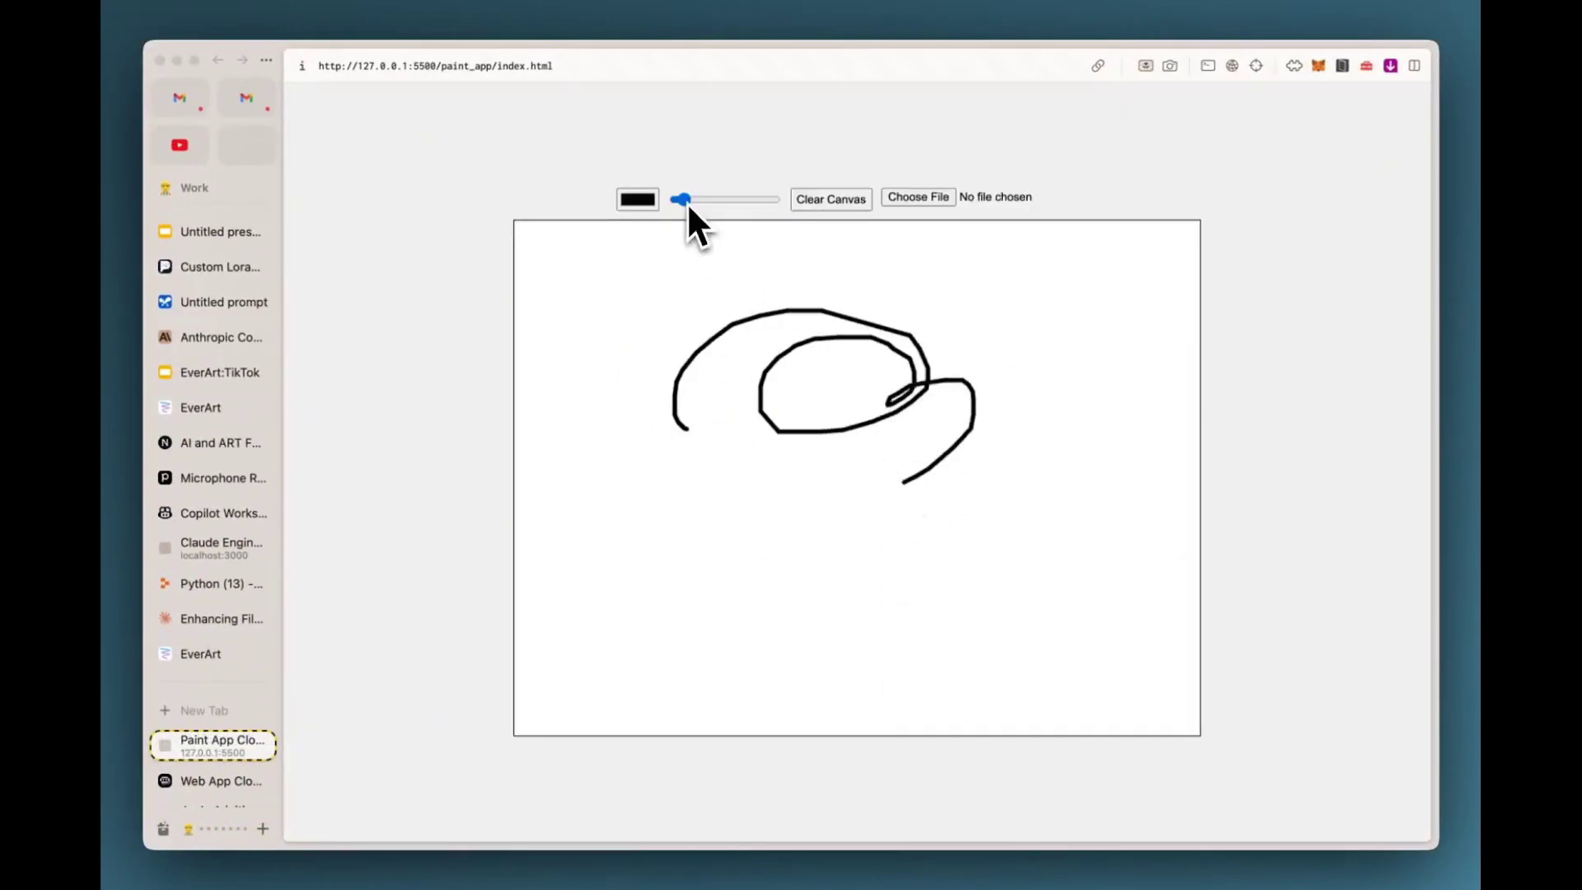
drag(804, 497, 901, 562)
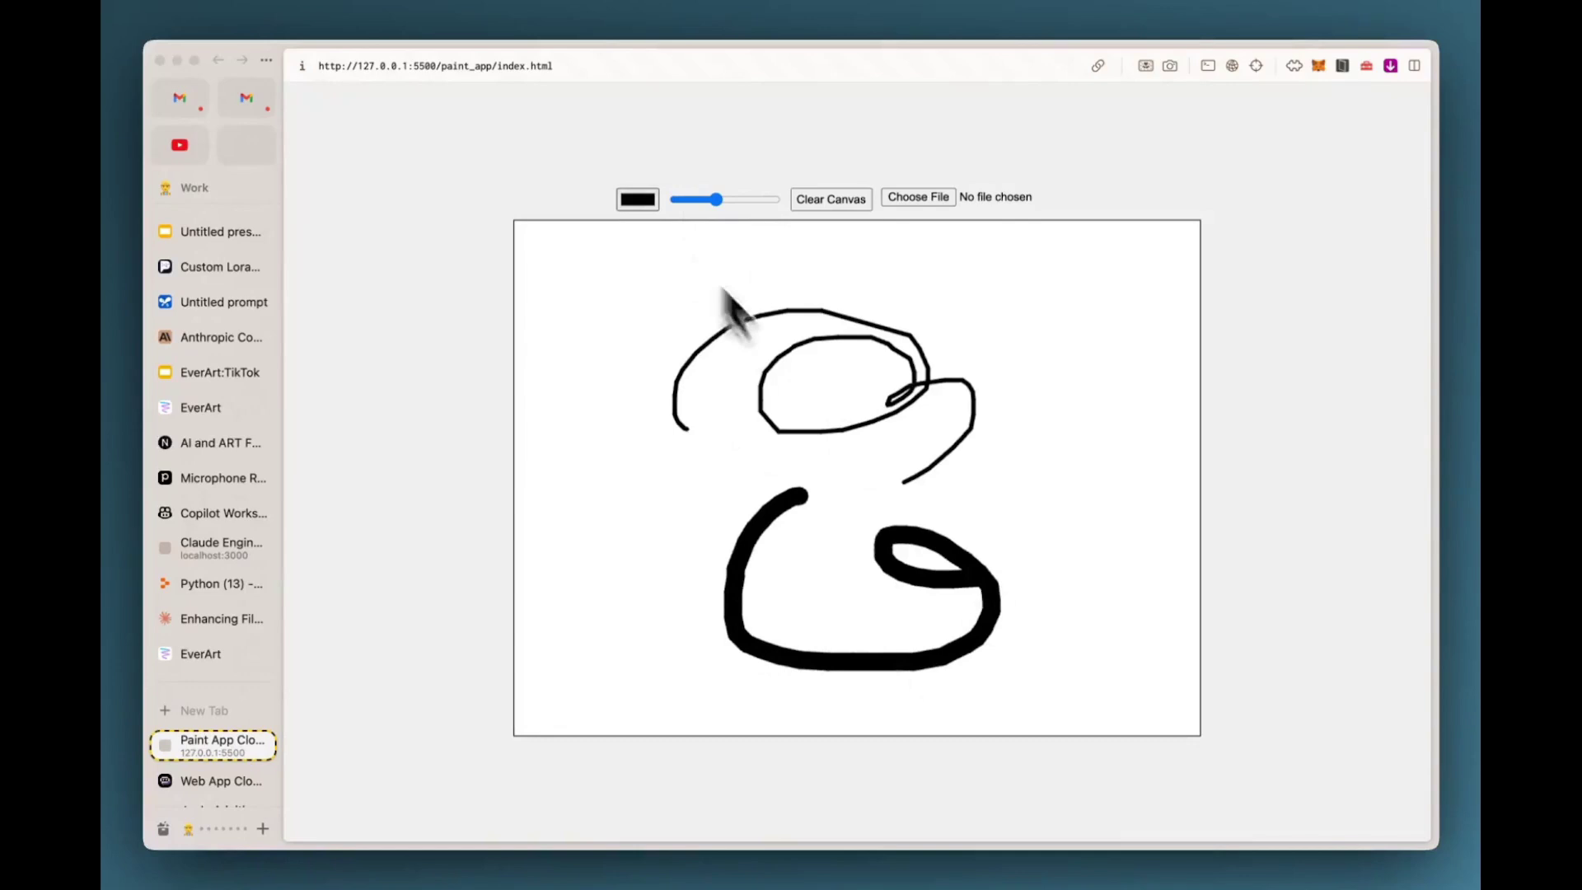
- Draw a red stroke, clear the canvas, then load the downloaded portrait image onto it
click(638, 199)
click(778, 234)
drag(891, 266, 955, 394)
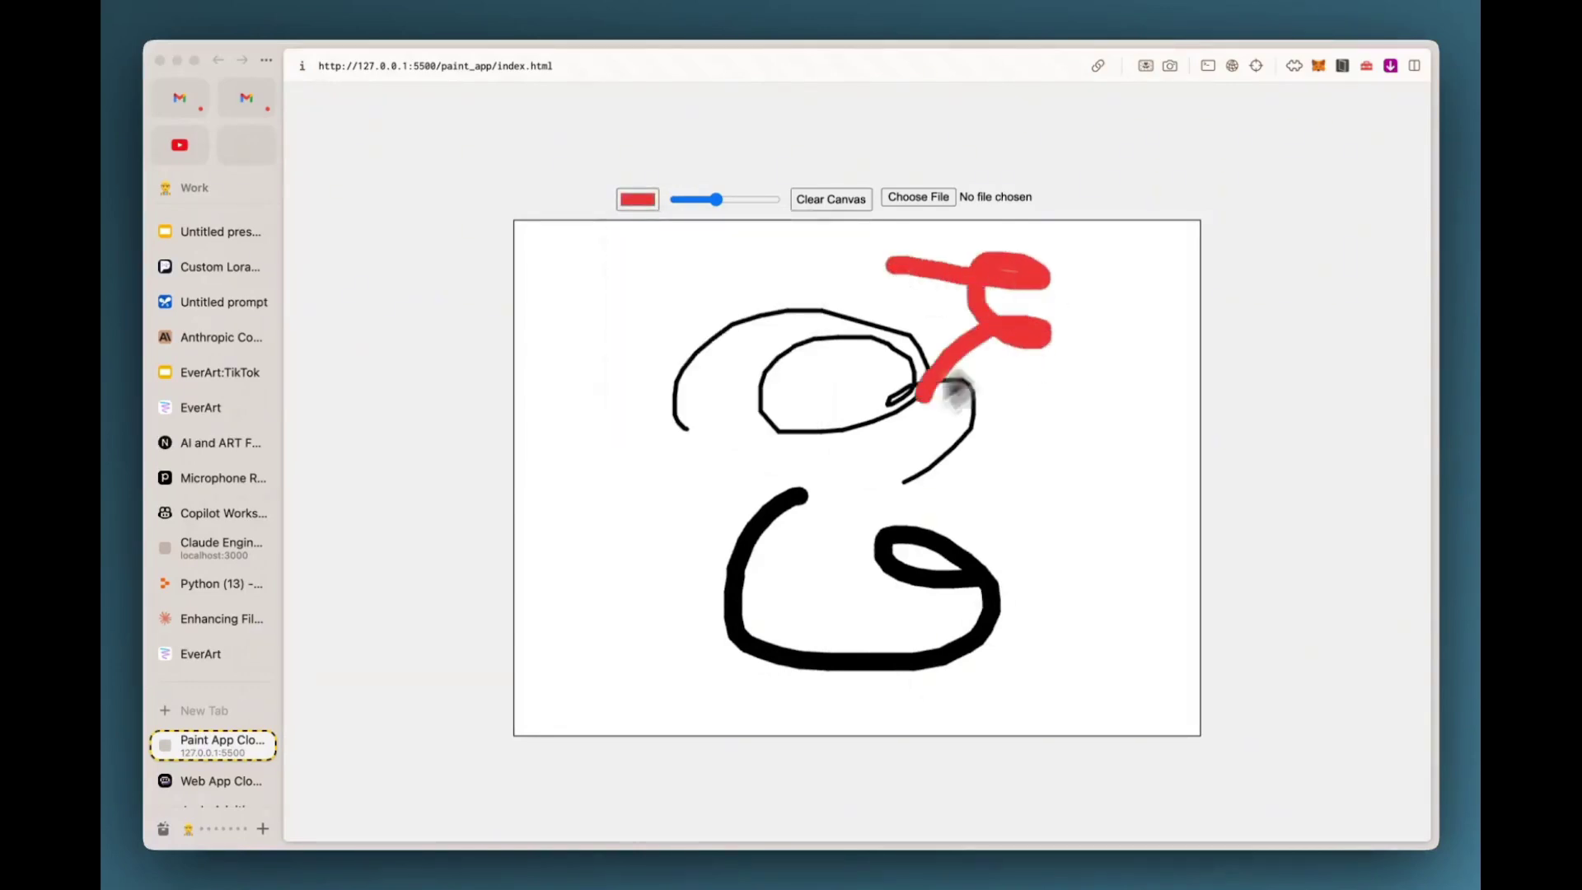
click(833, 198)
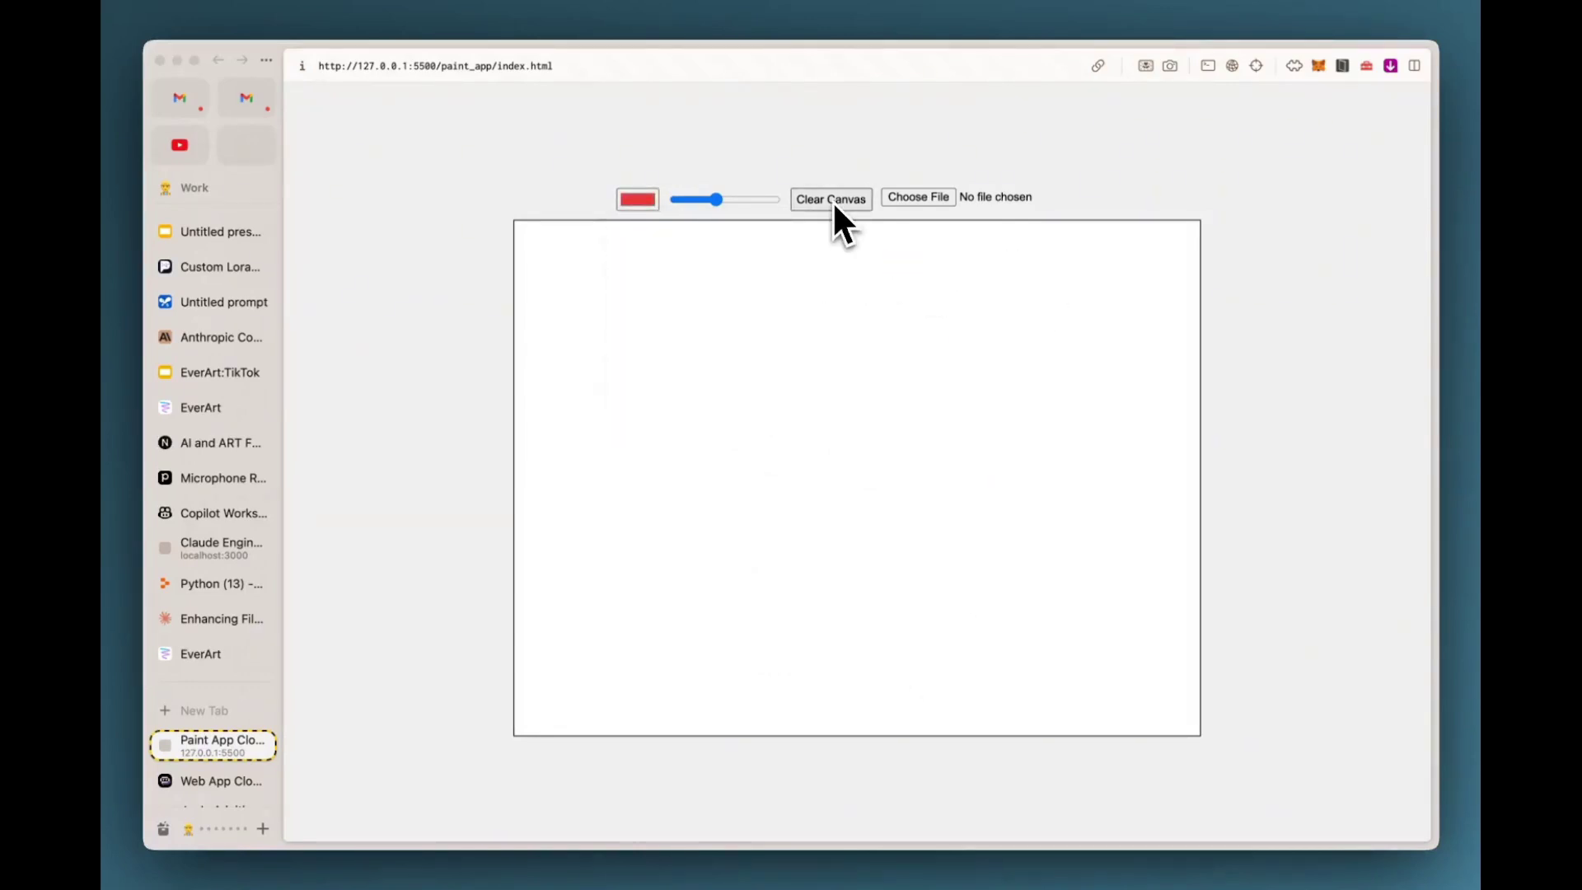
click(915, 199)
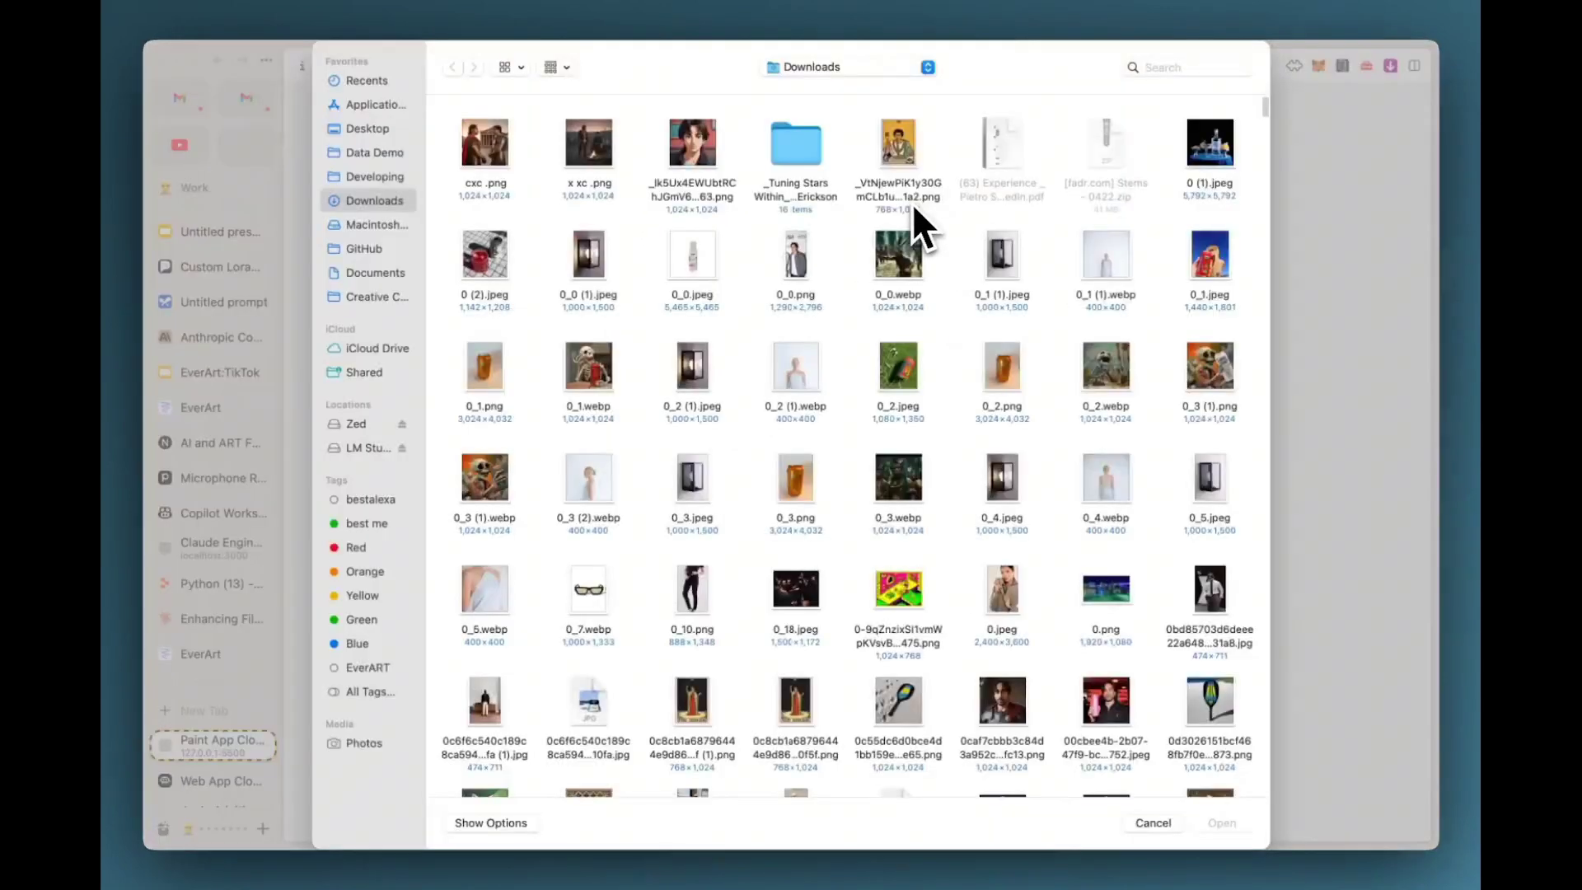
double_click(708, 161)
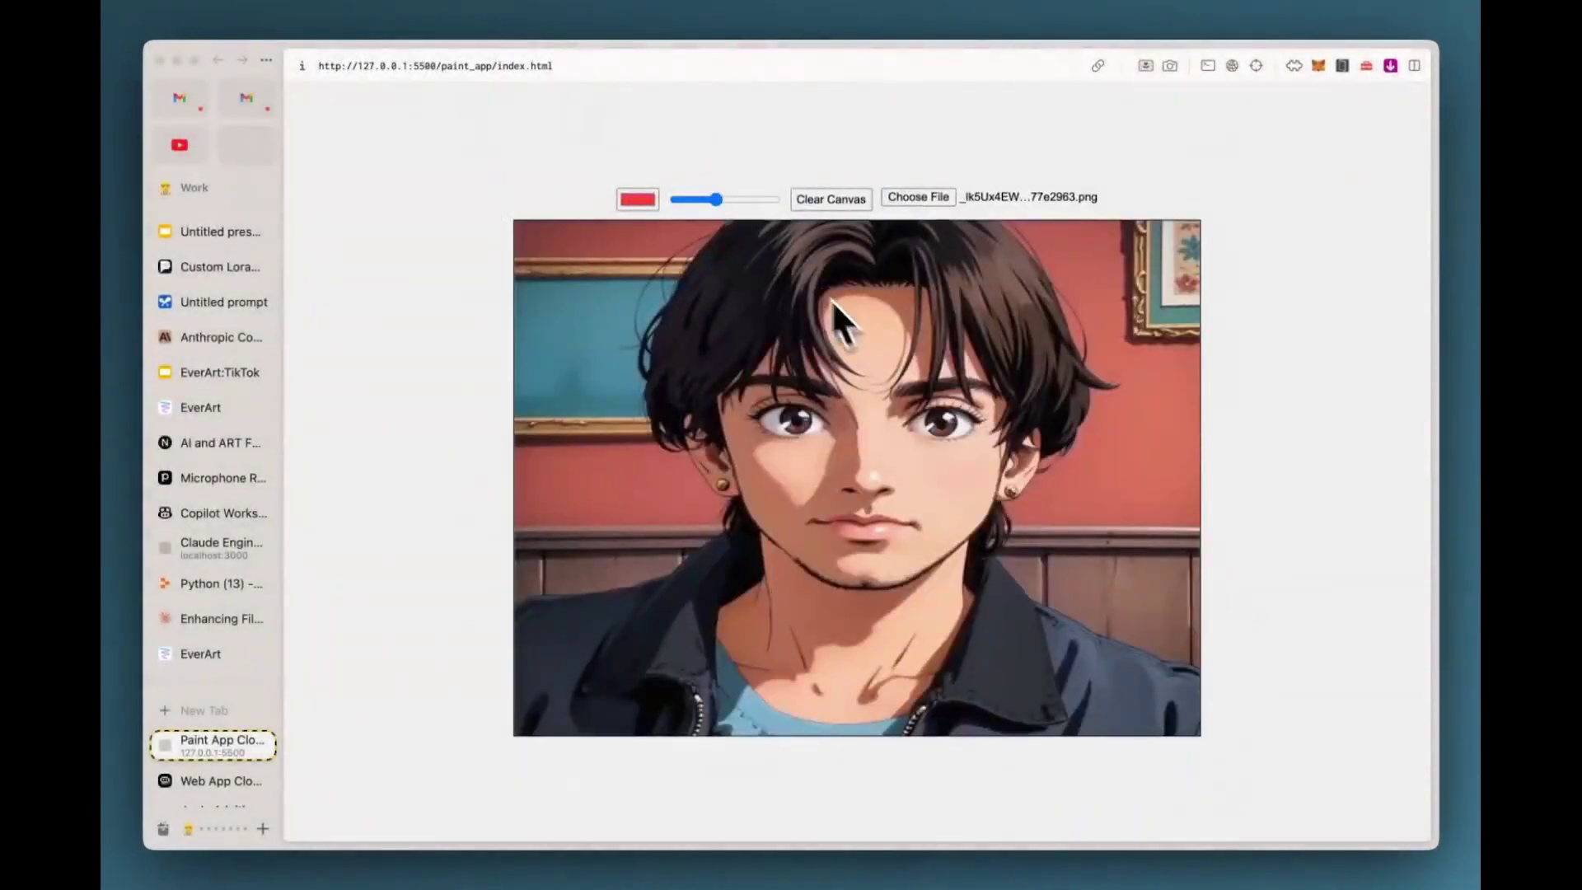
- Draw a red loop on the portrait, then inspect the 3,102 cache-read values in the usage cost table
mouse_move(687, 452)
mouse_down()
mouse_move(1059, 467)
mouse_move(792, 419)
mouse_up()
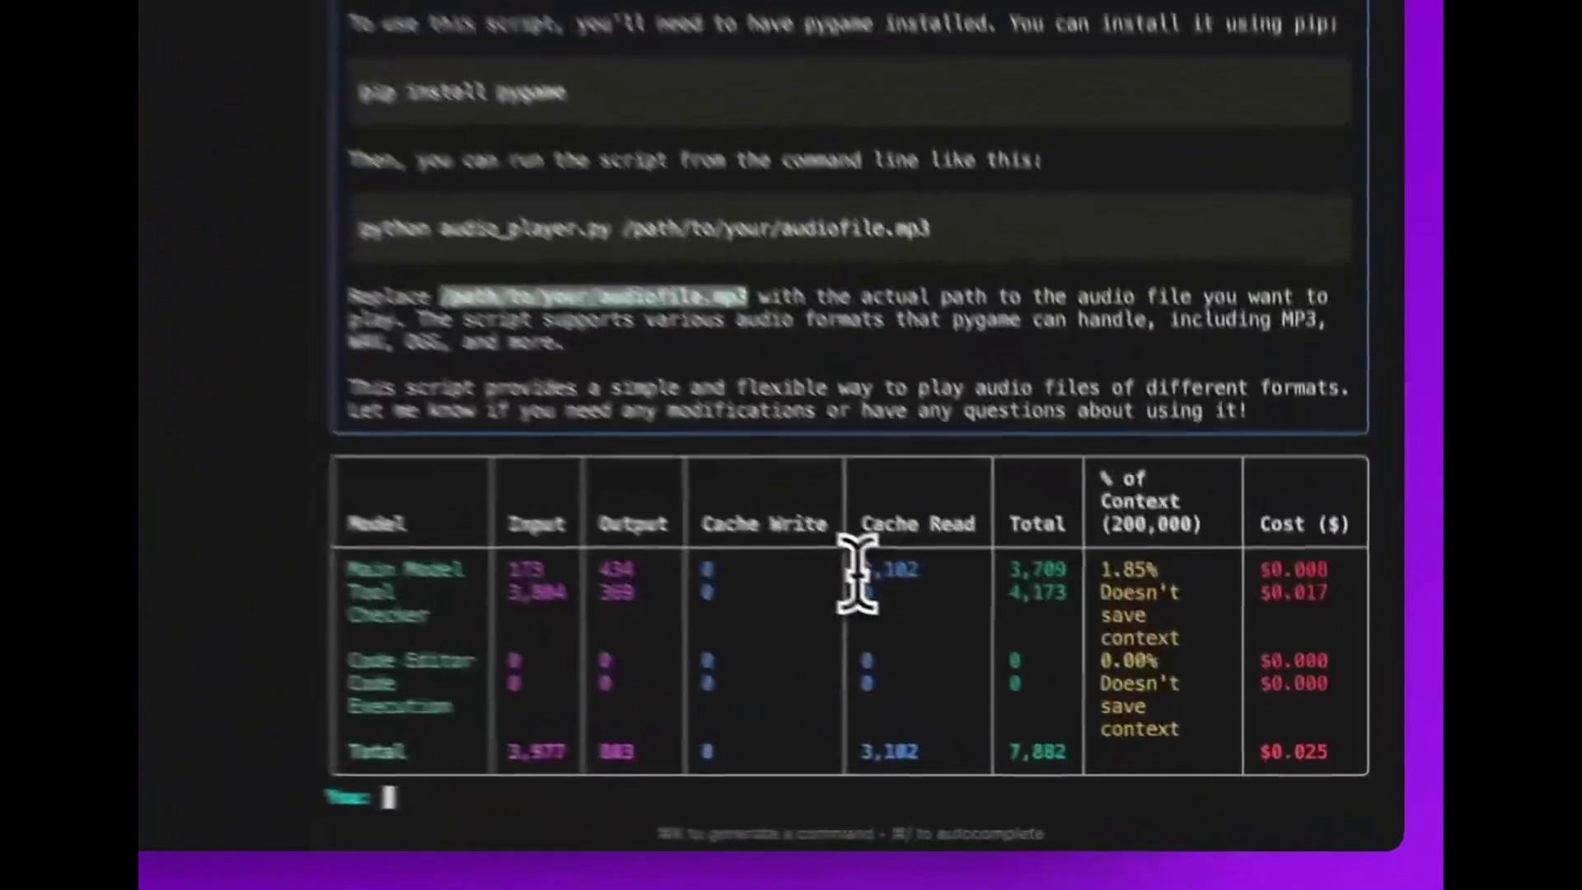
double_click(1114, 693)
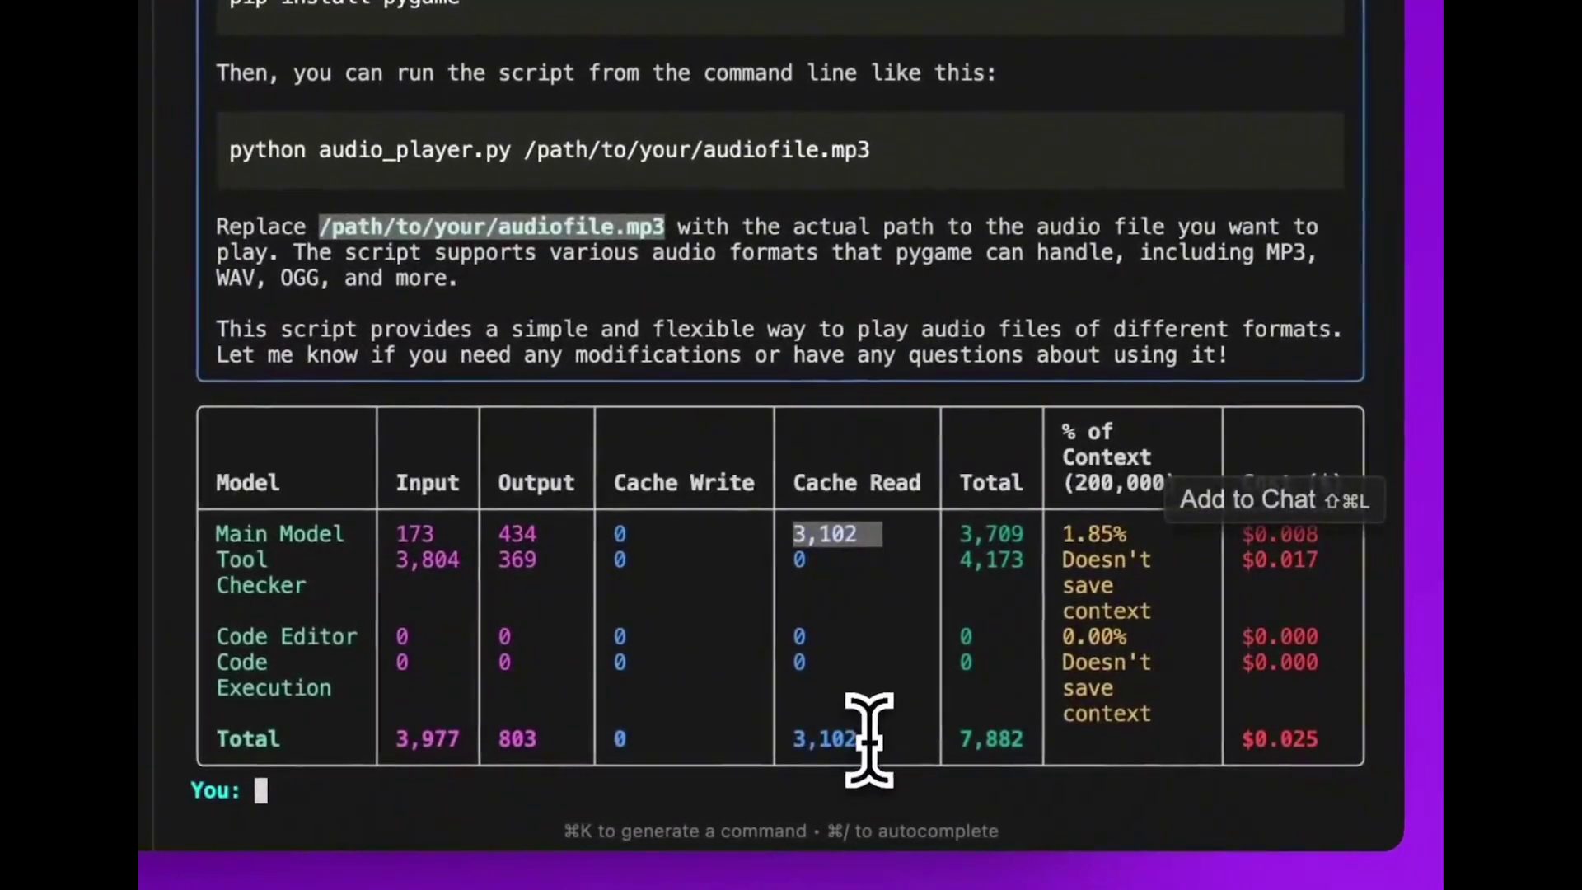
drag(867, 739, 769, 739)
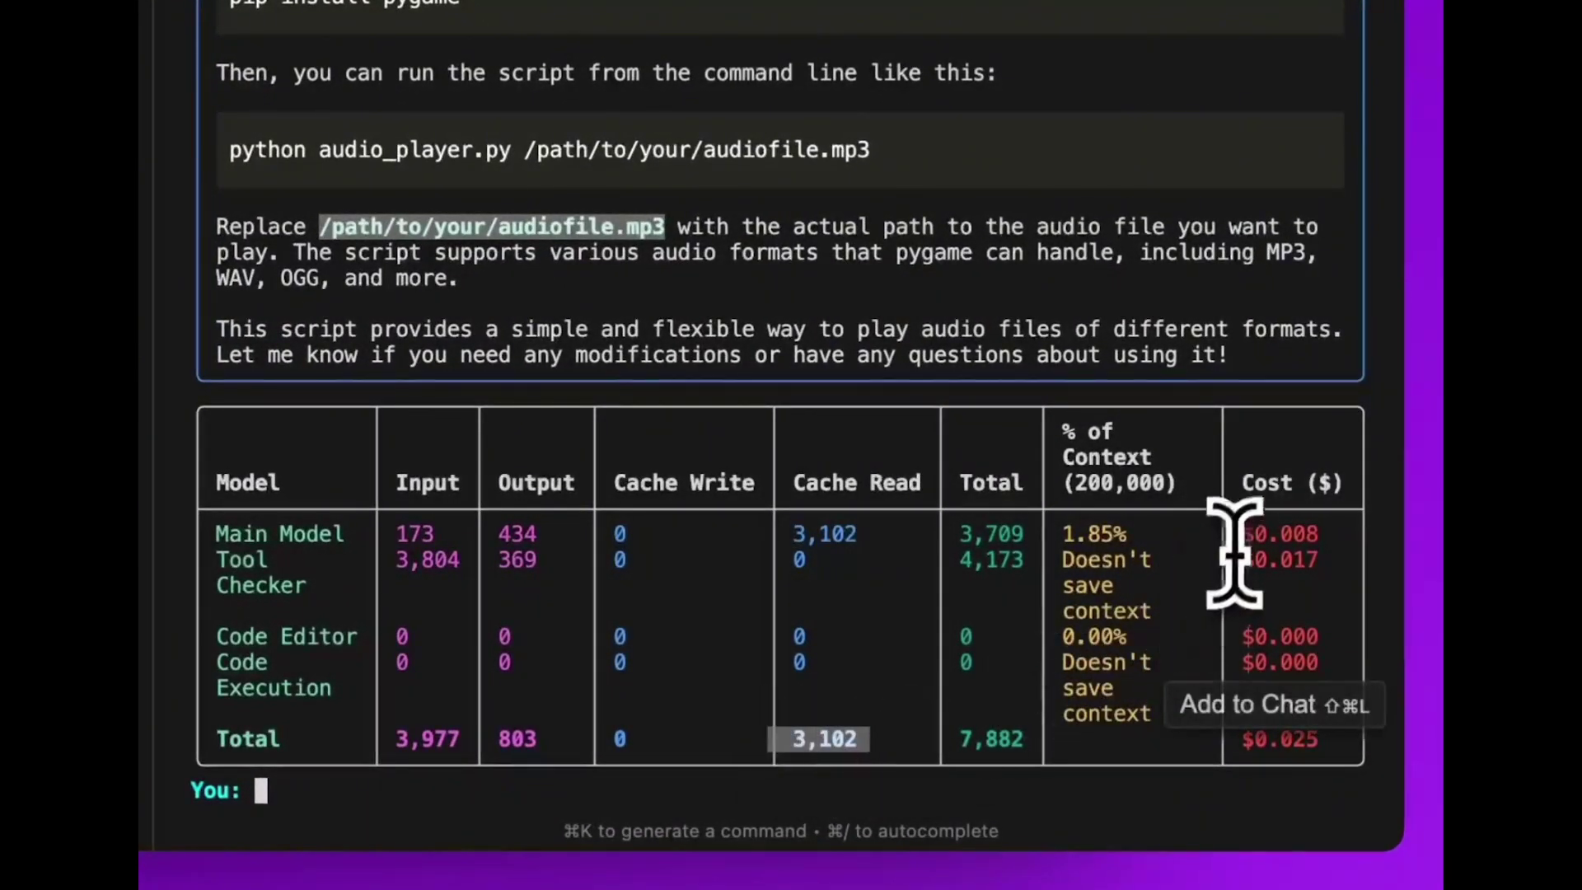
drag(1229, 537, 1277, 574)
click(1277, 575)
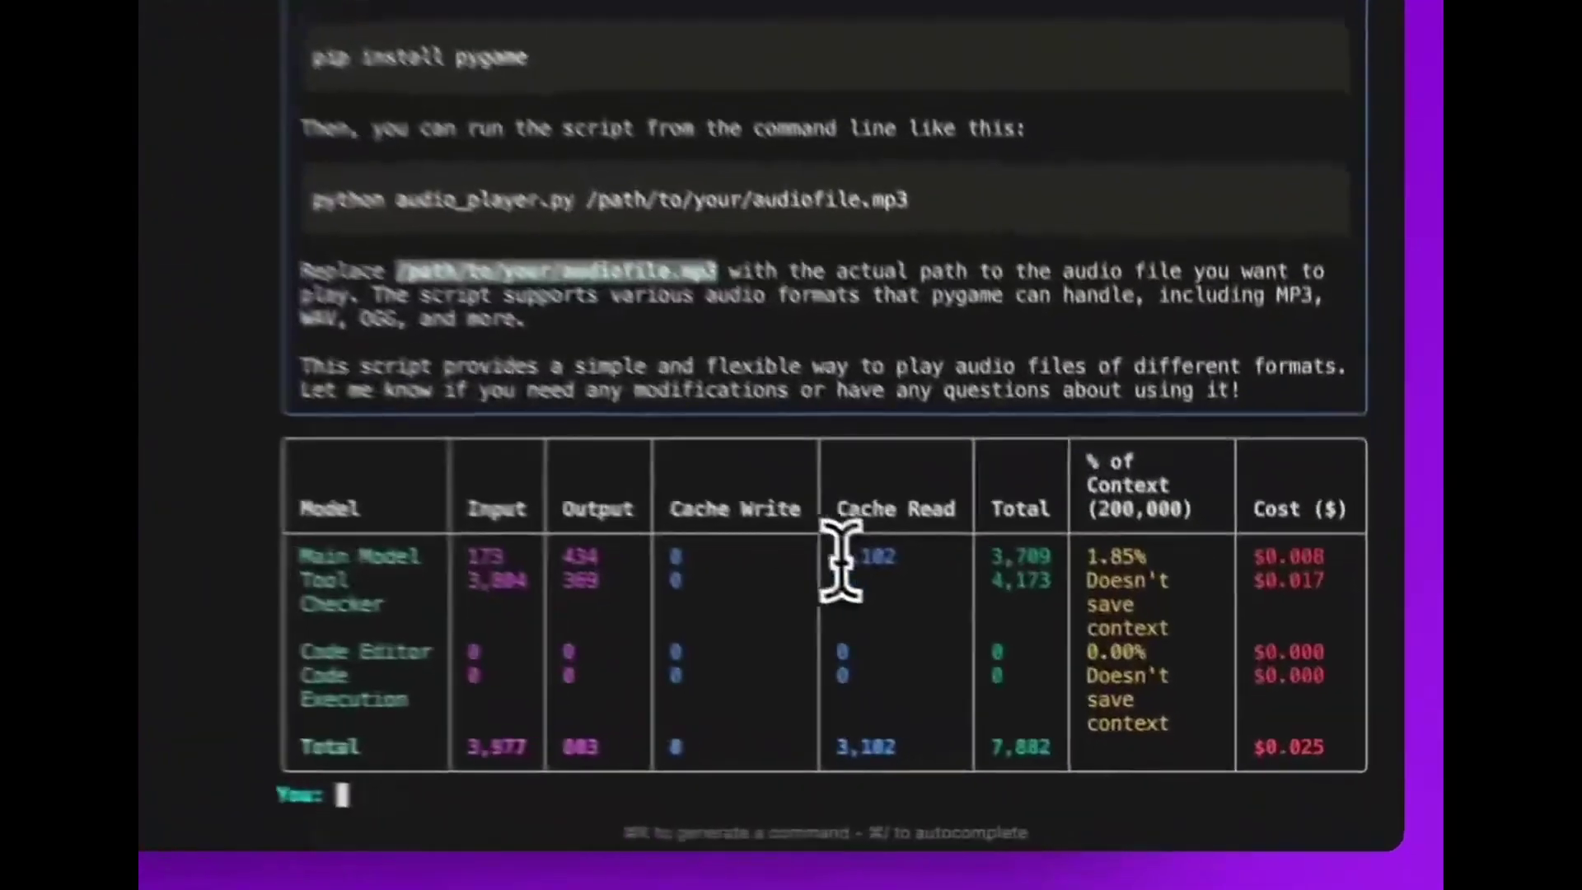
drag(1099, 693, 1131, 692)
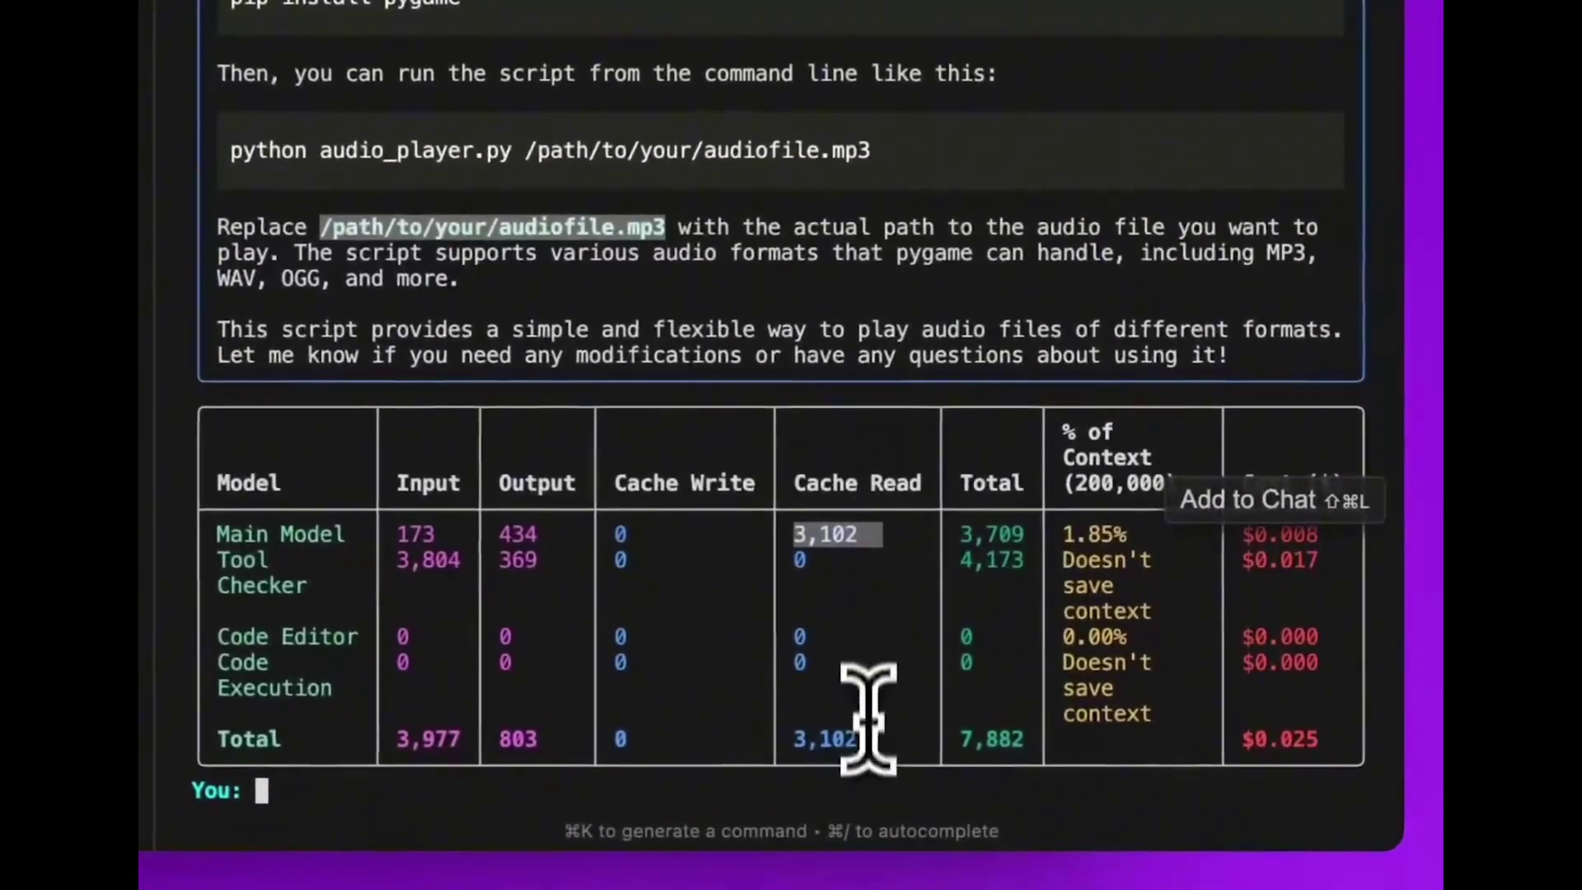
drag(867, 736, 775, 740)
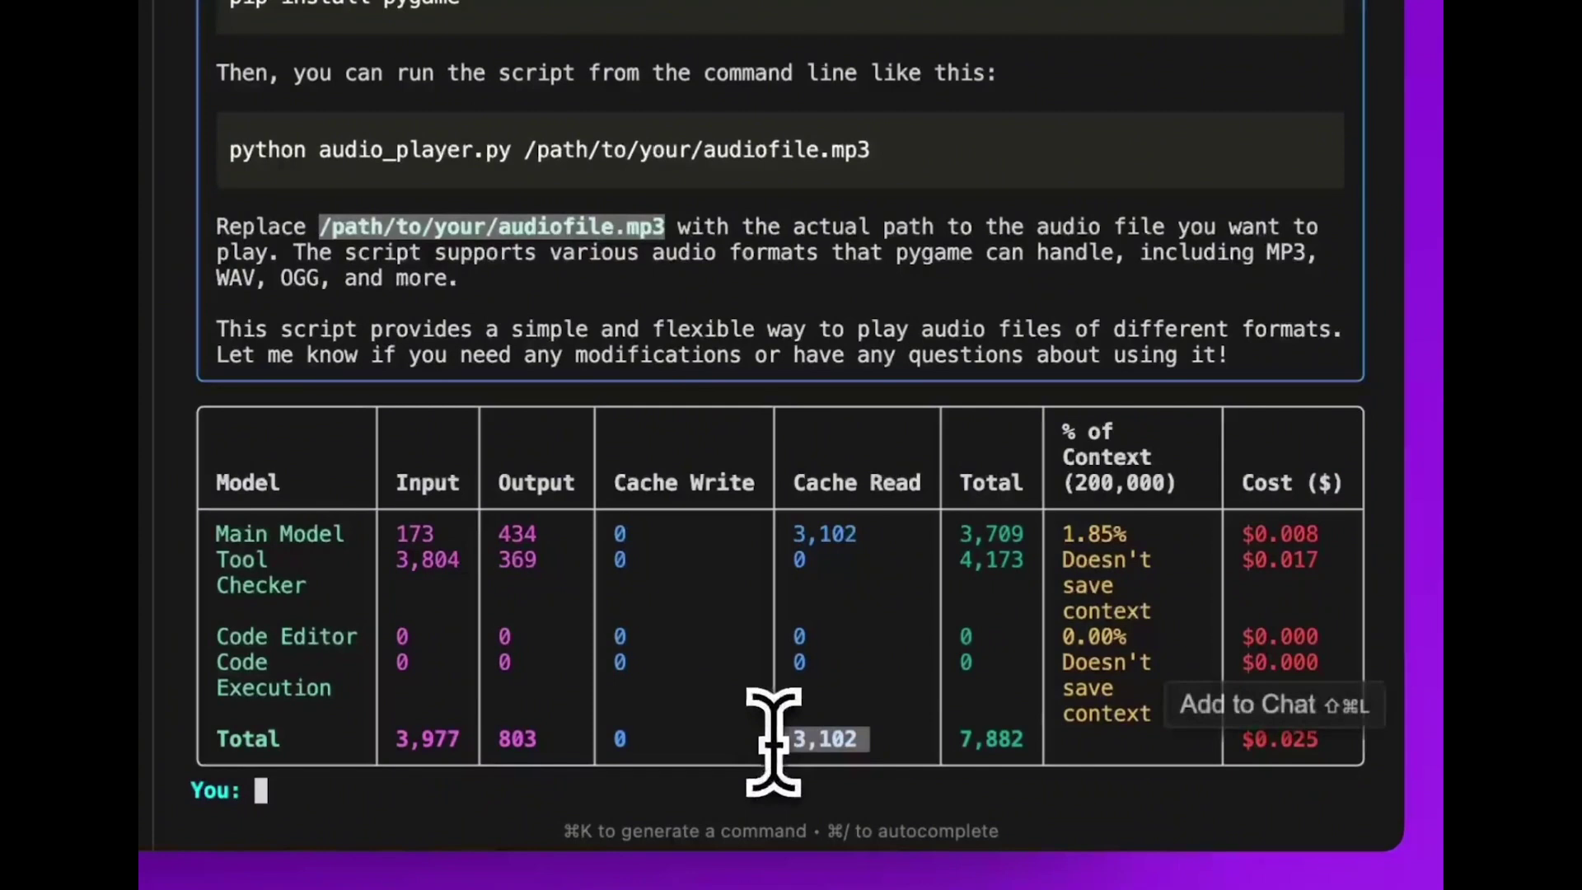
drag(1236, 534, 1319, 562)
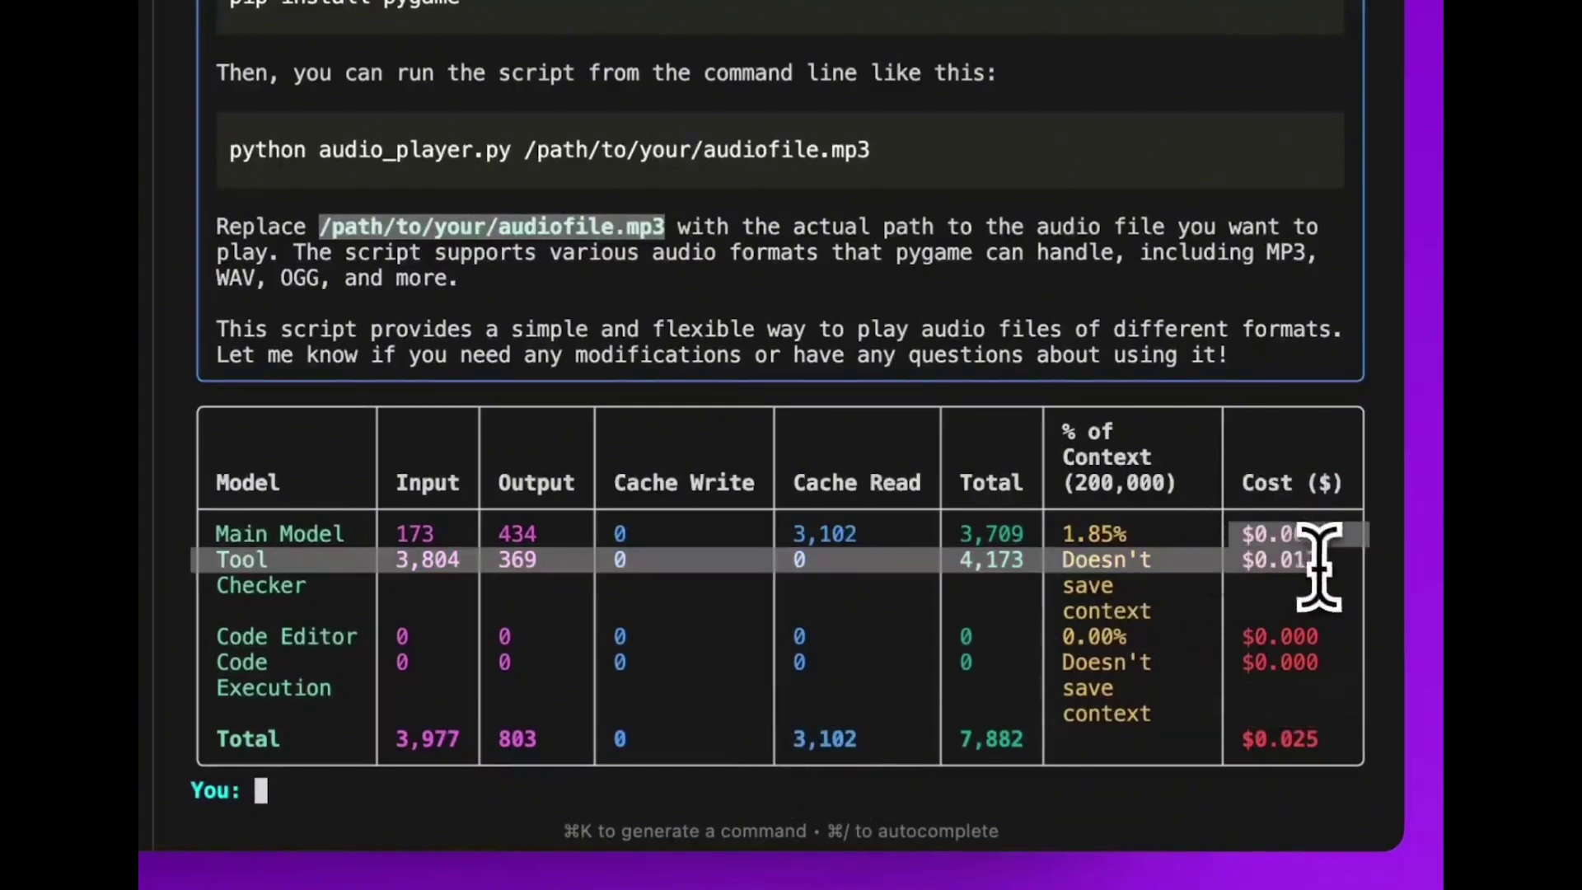
click(1194, 599)
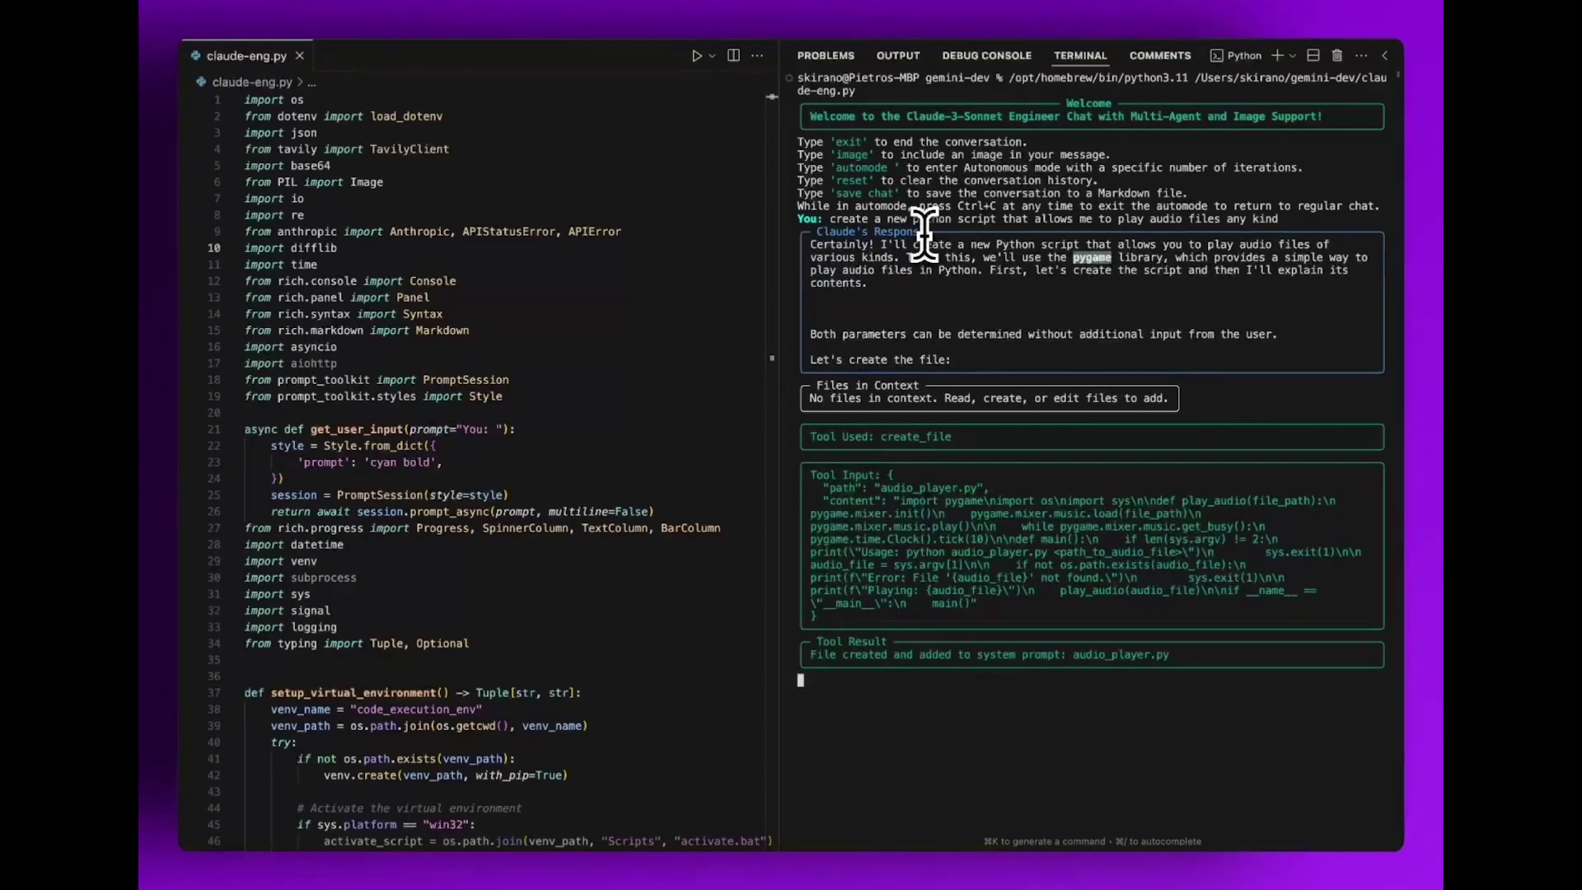
mouse_move(695, 56)
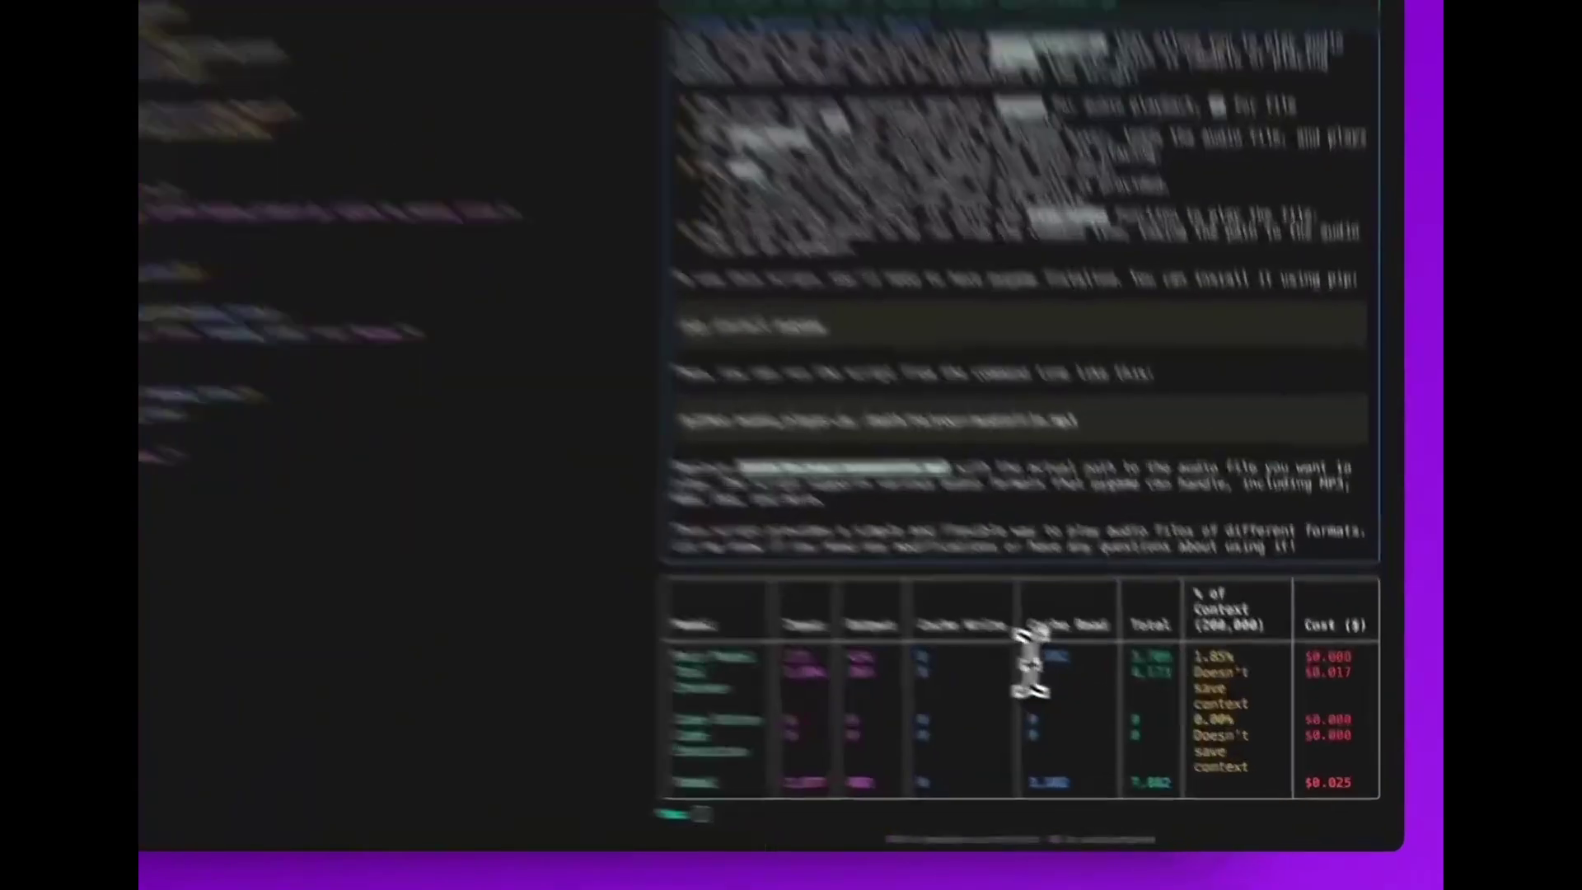
double_click(1113, 693)
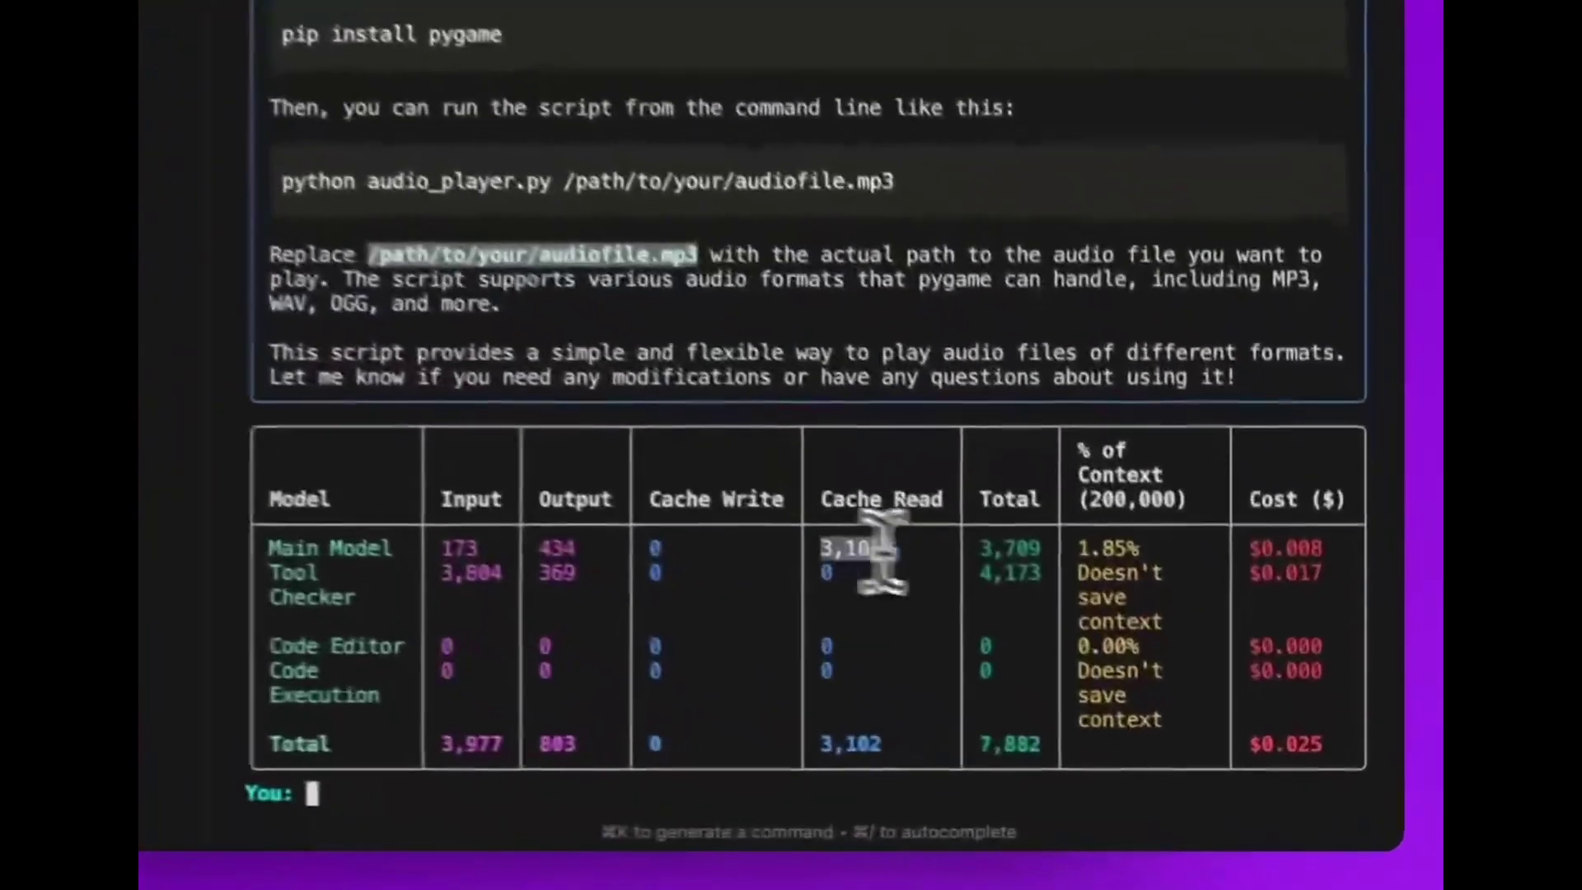
drag(868, 740, 772, 739)
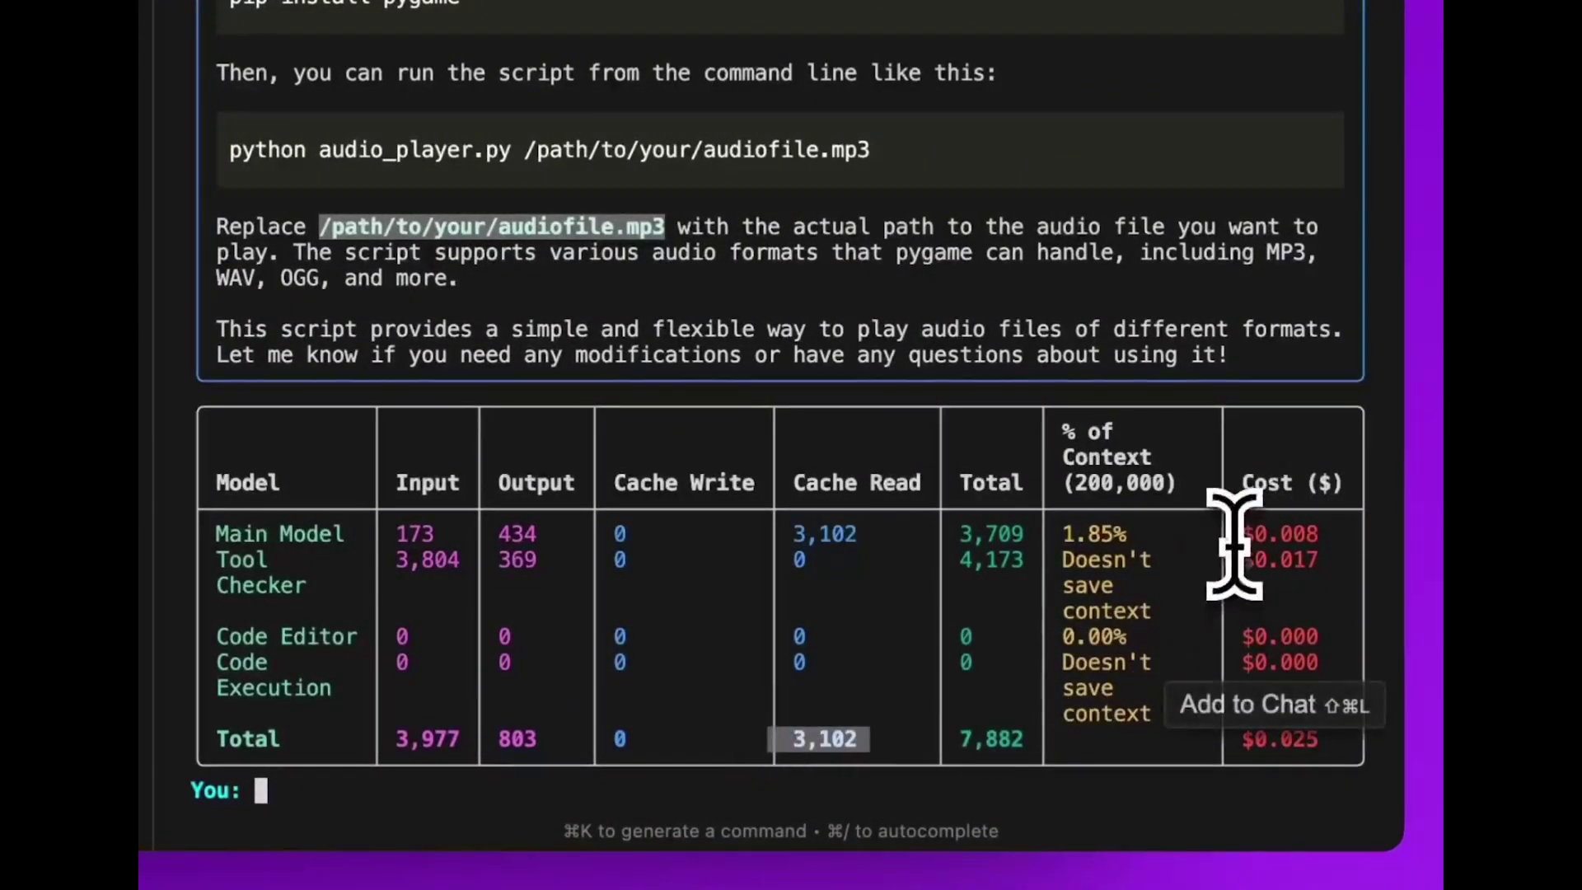
drag(1237, 534, 1318, 562)
click(1200, 600)
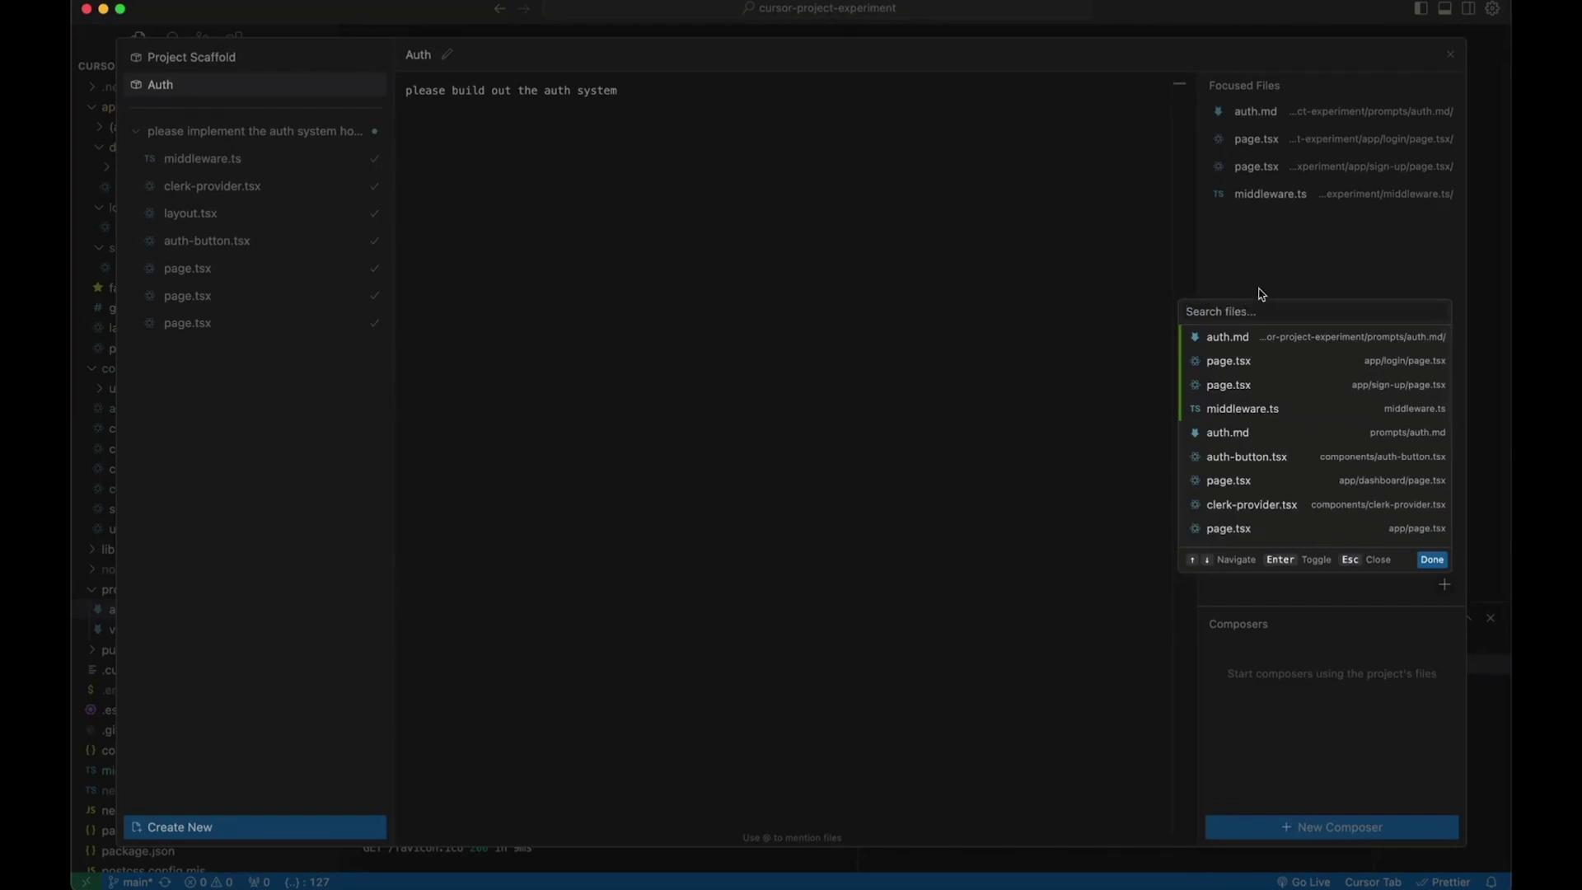
- Add clerk-provider.tsx as a fifth focused file in the Auth composer and return to the editor
click(1452, 56)
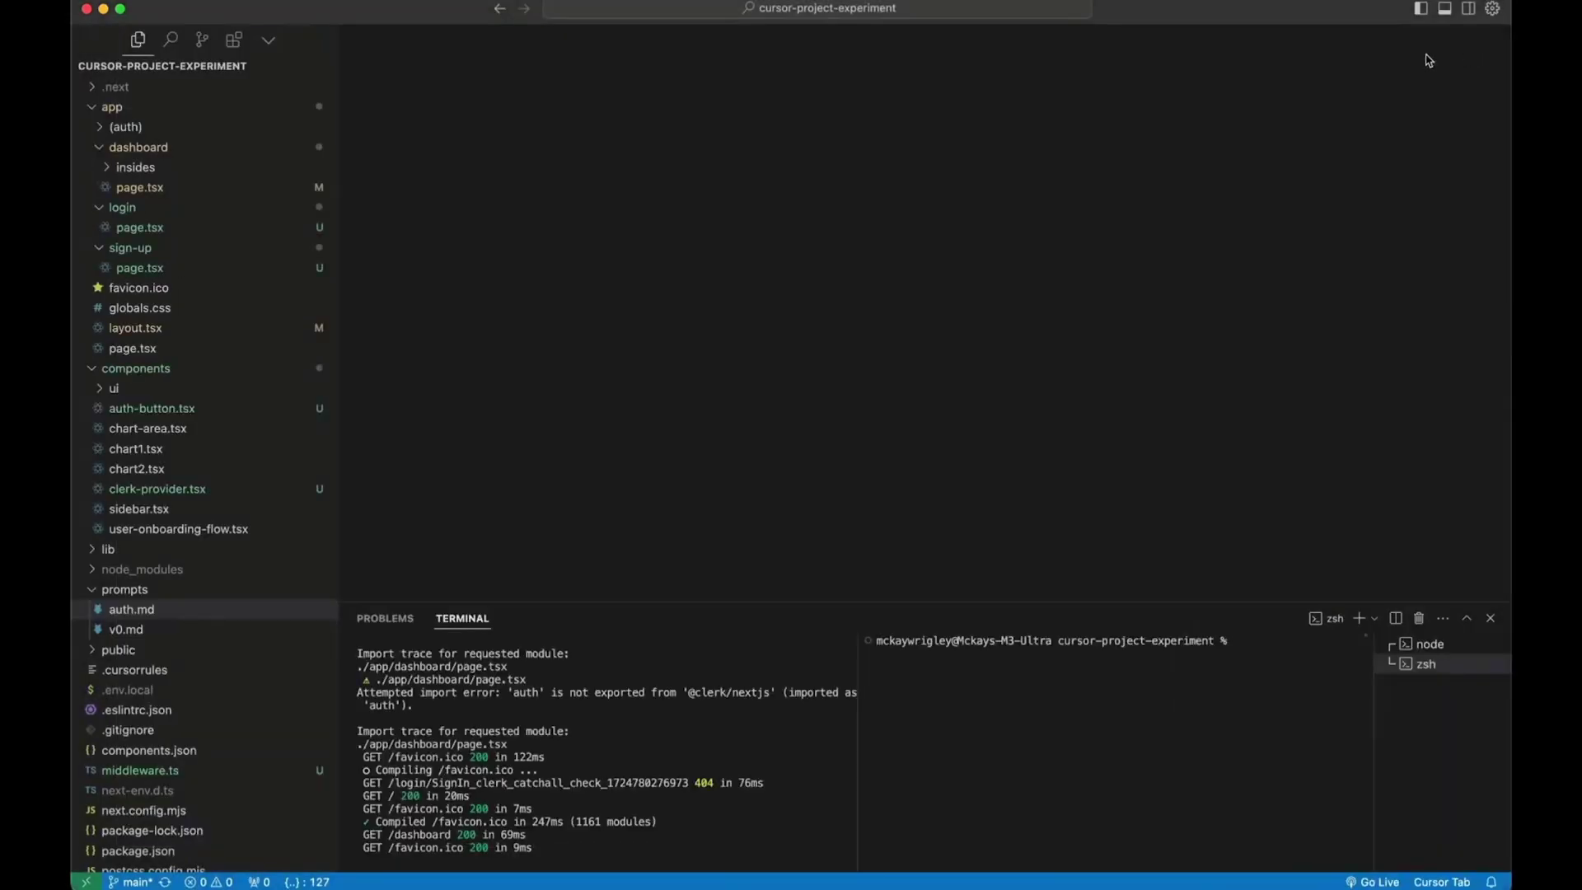
click(180, 495)
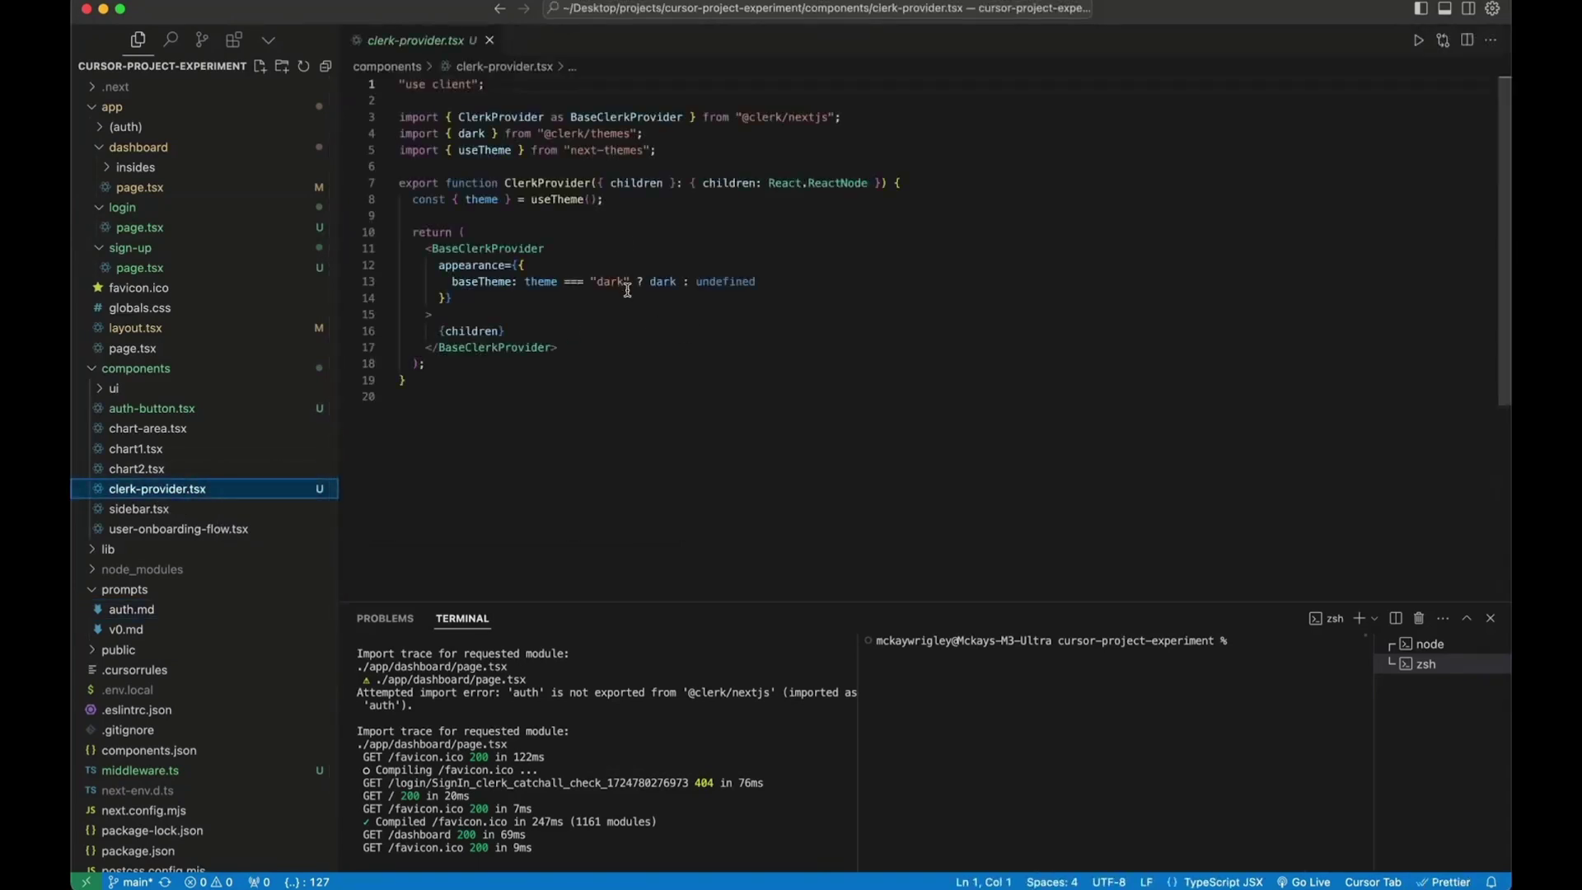
key(super+shift+i)
click(1445, 584)
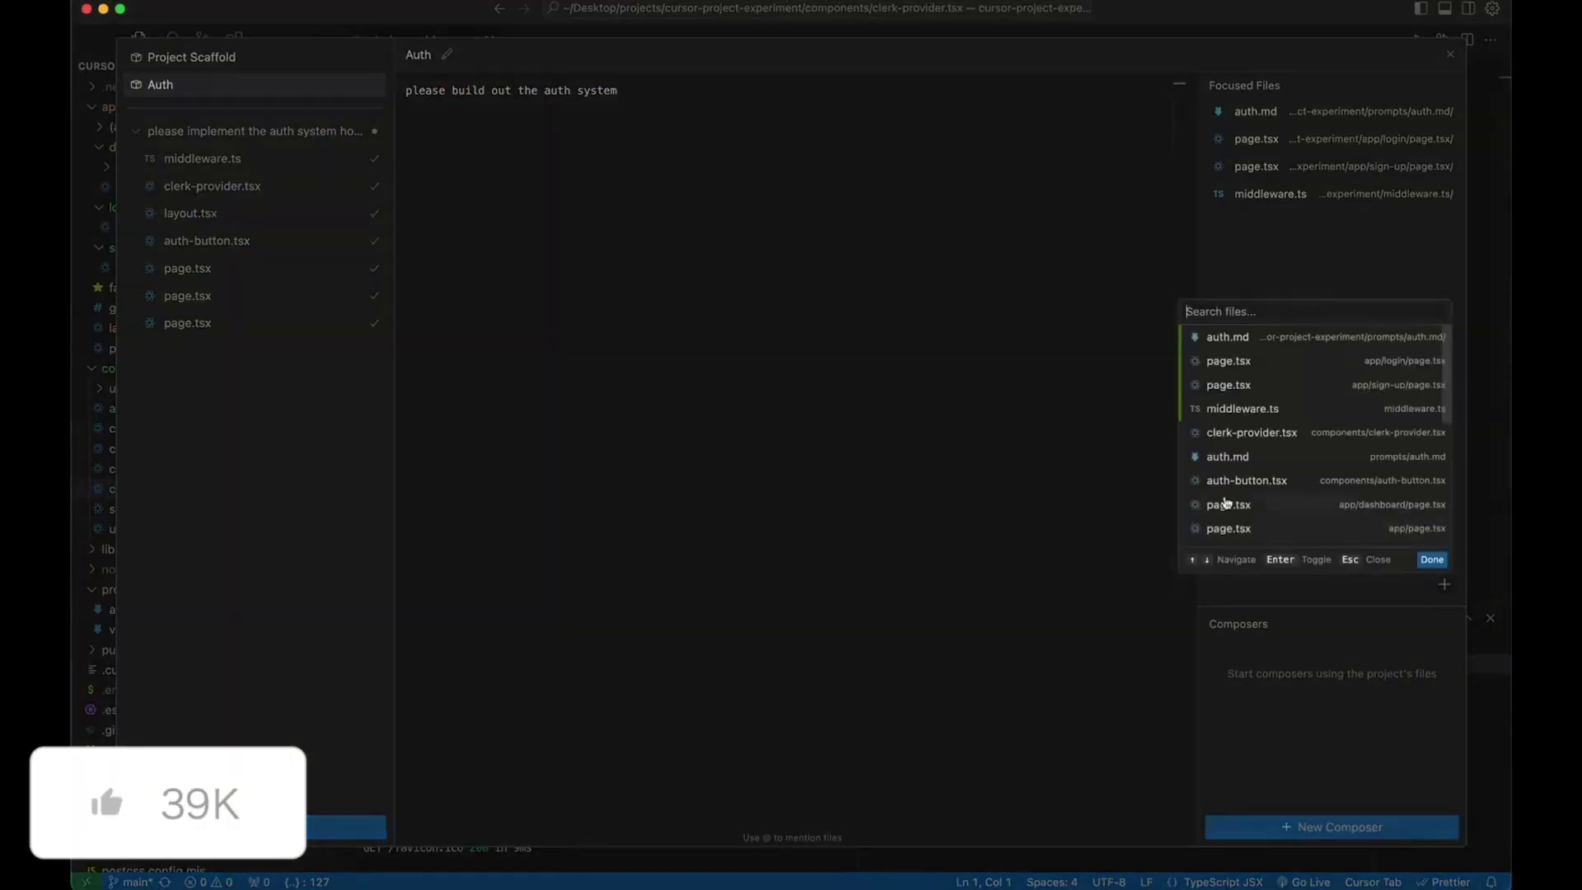
text(clerk)
click(1260, 435)
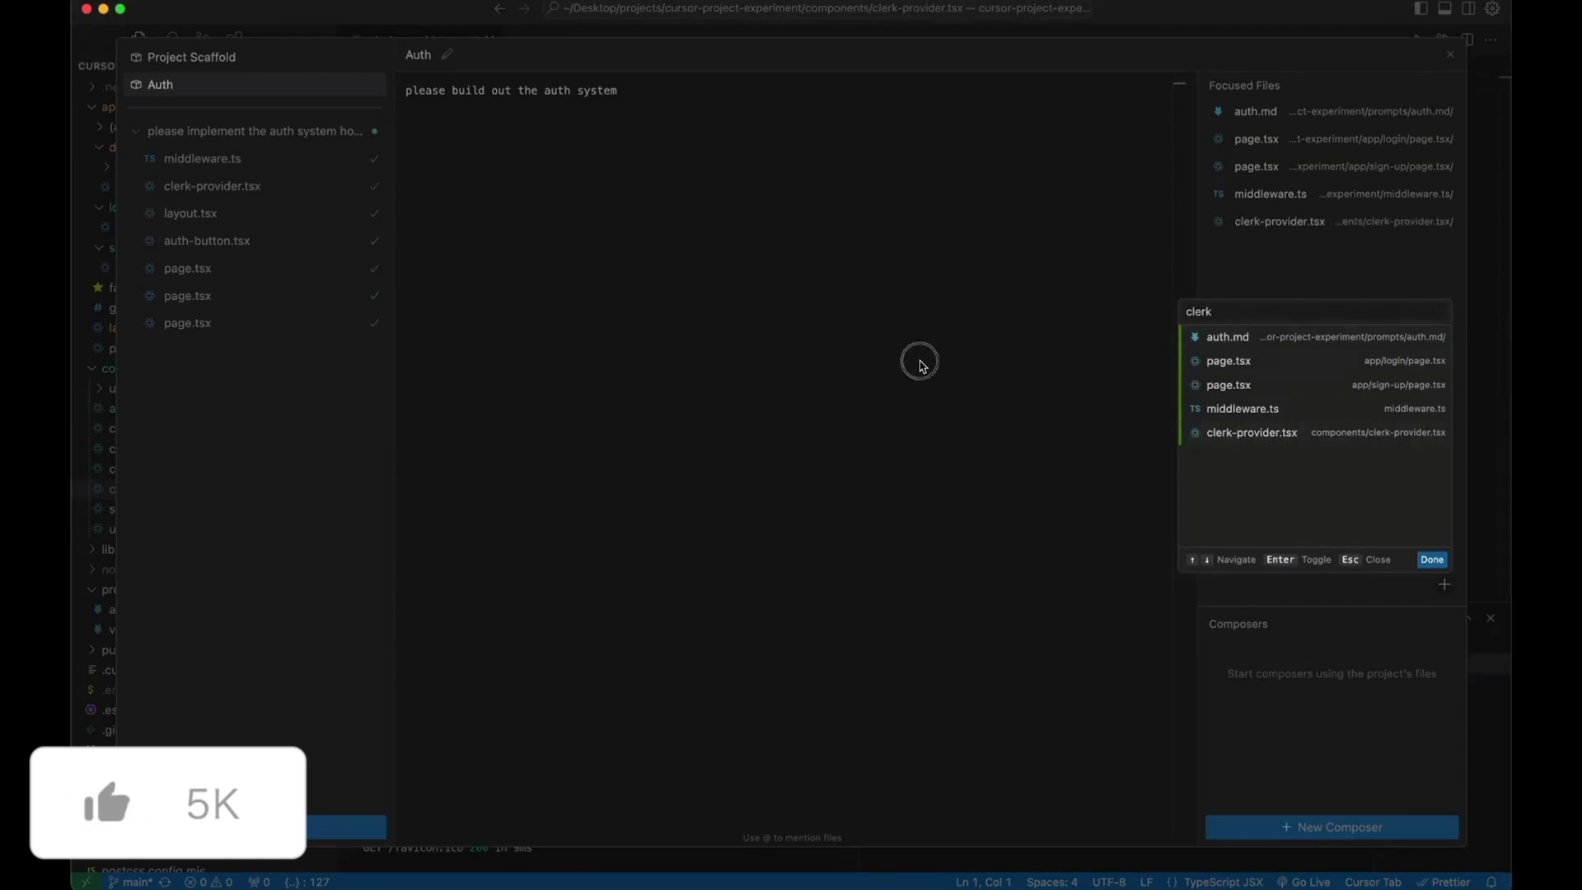
click(919, 364)
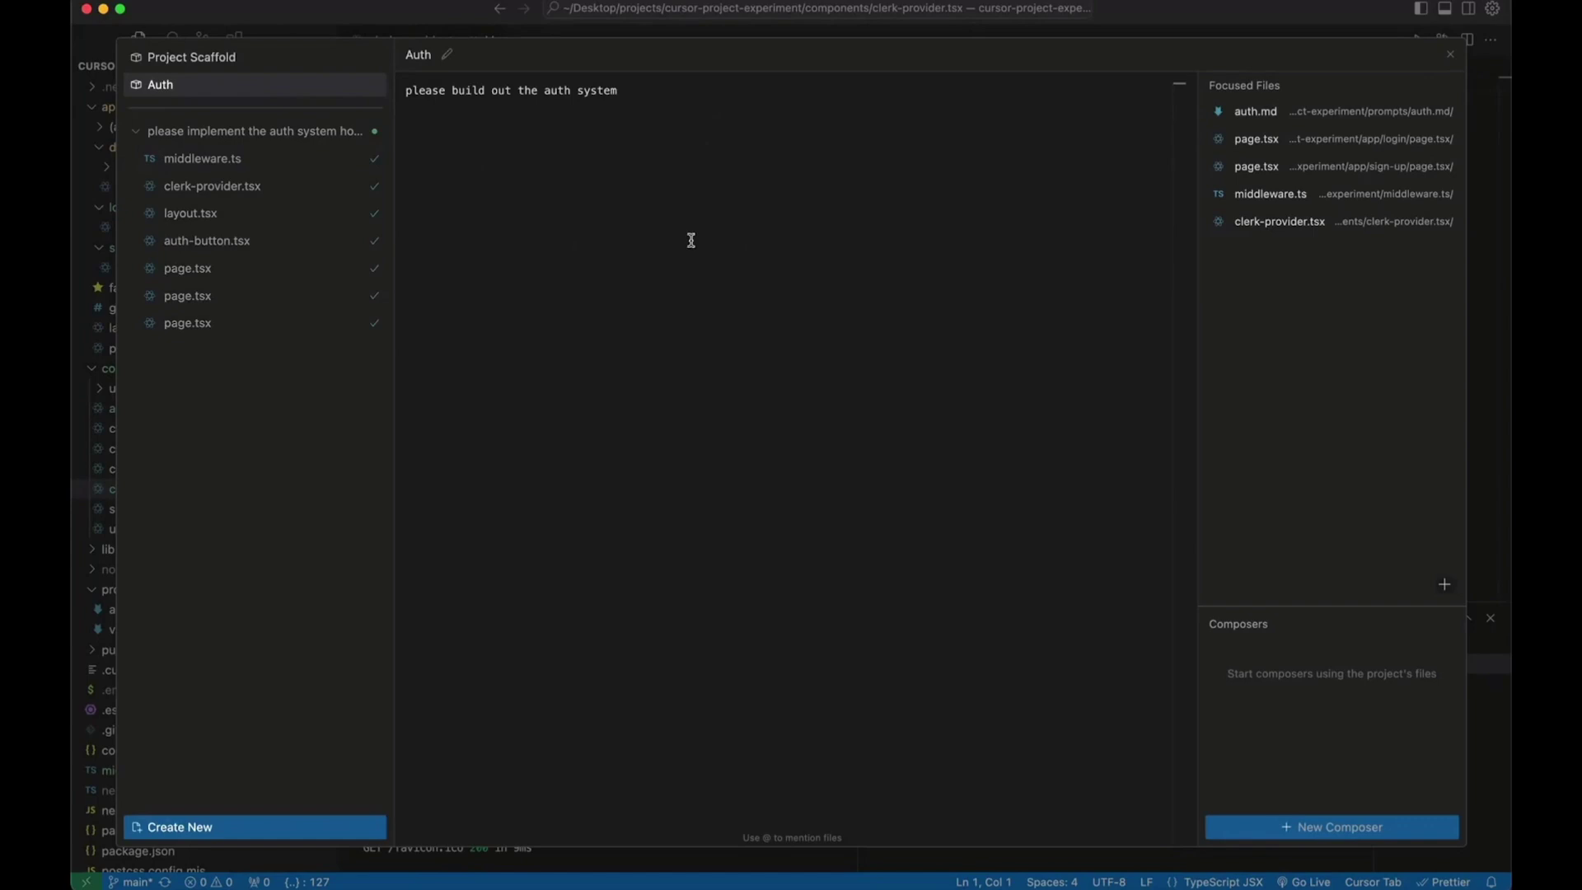
click(1320, 829)
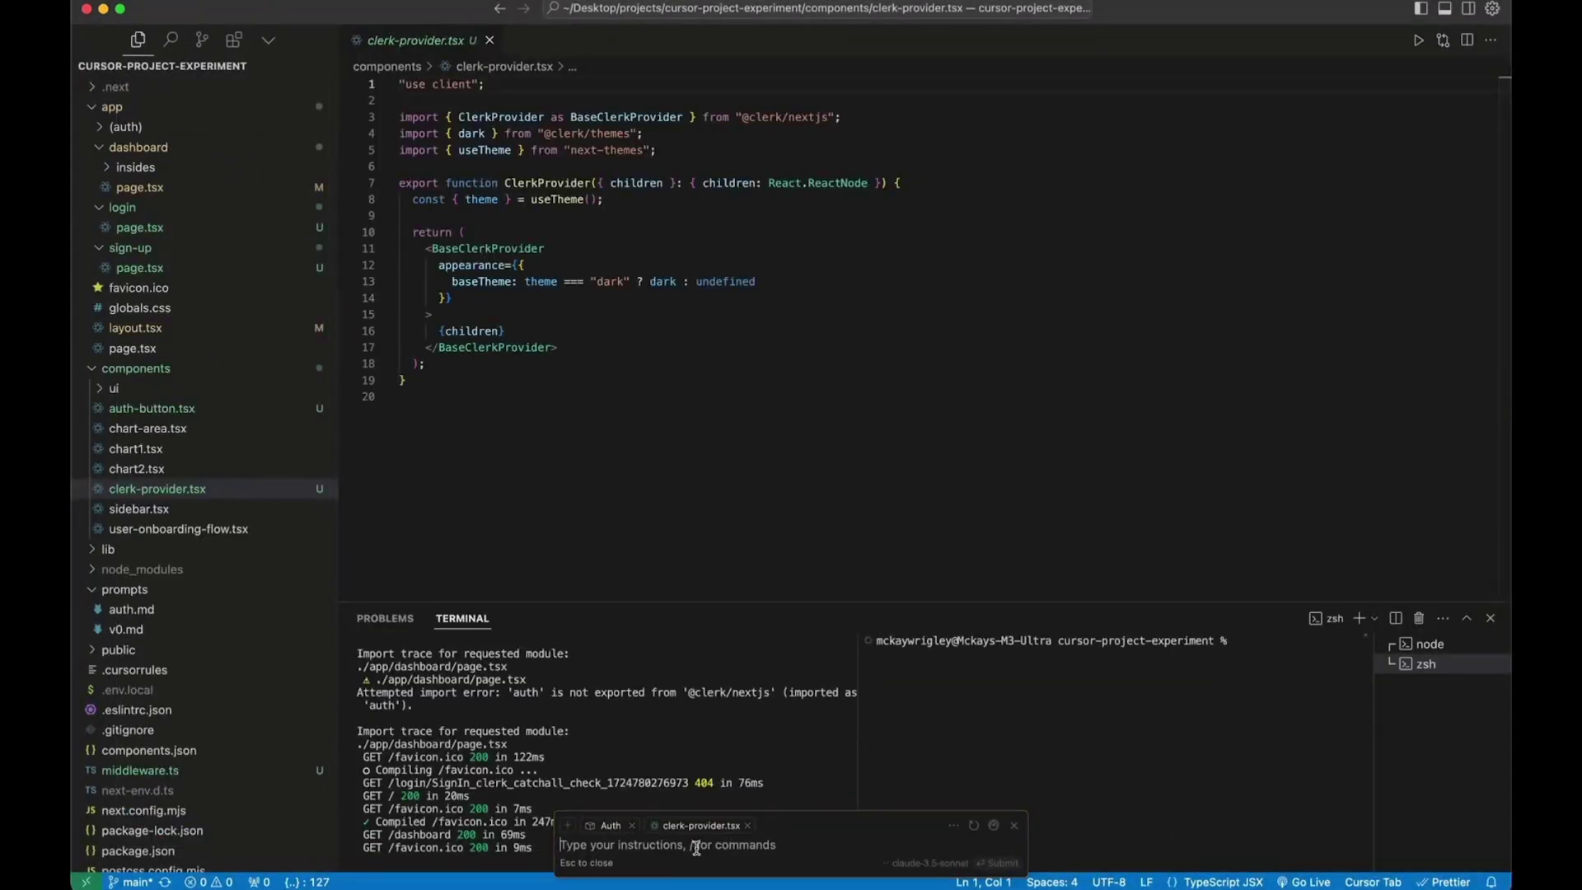
- Submit the retro-style login page prompt without the clerk-provider chip and accept the generated code
click(746, 826)
text(please make a )
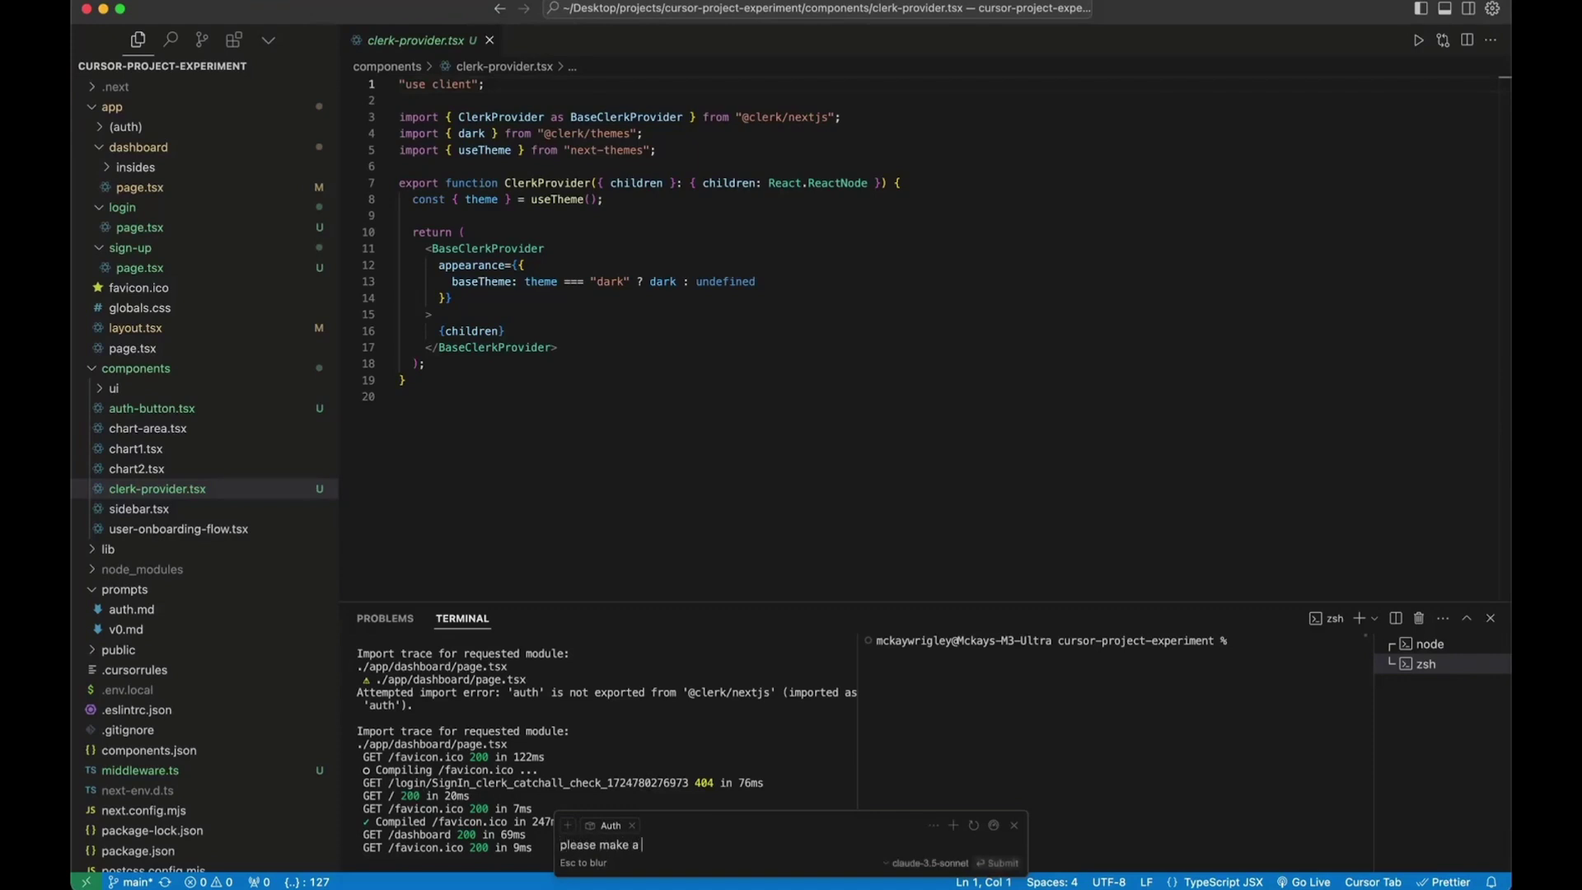
text(custom login page that)
text( looks super retro)
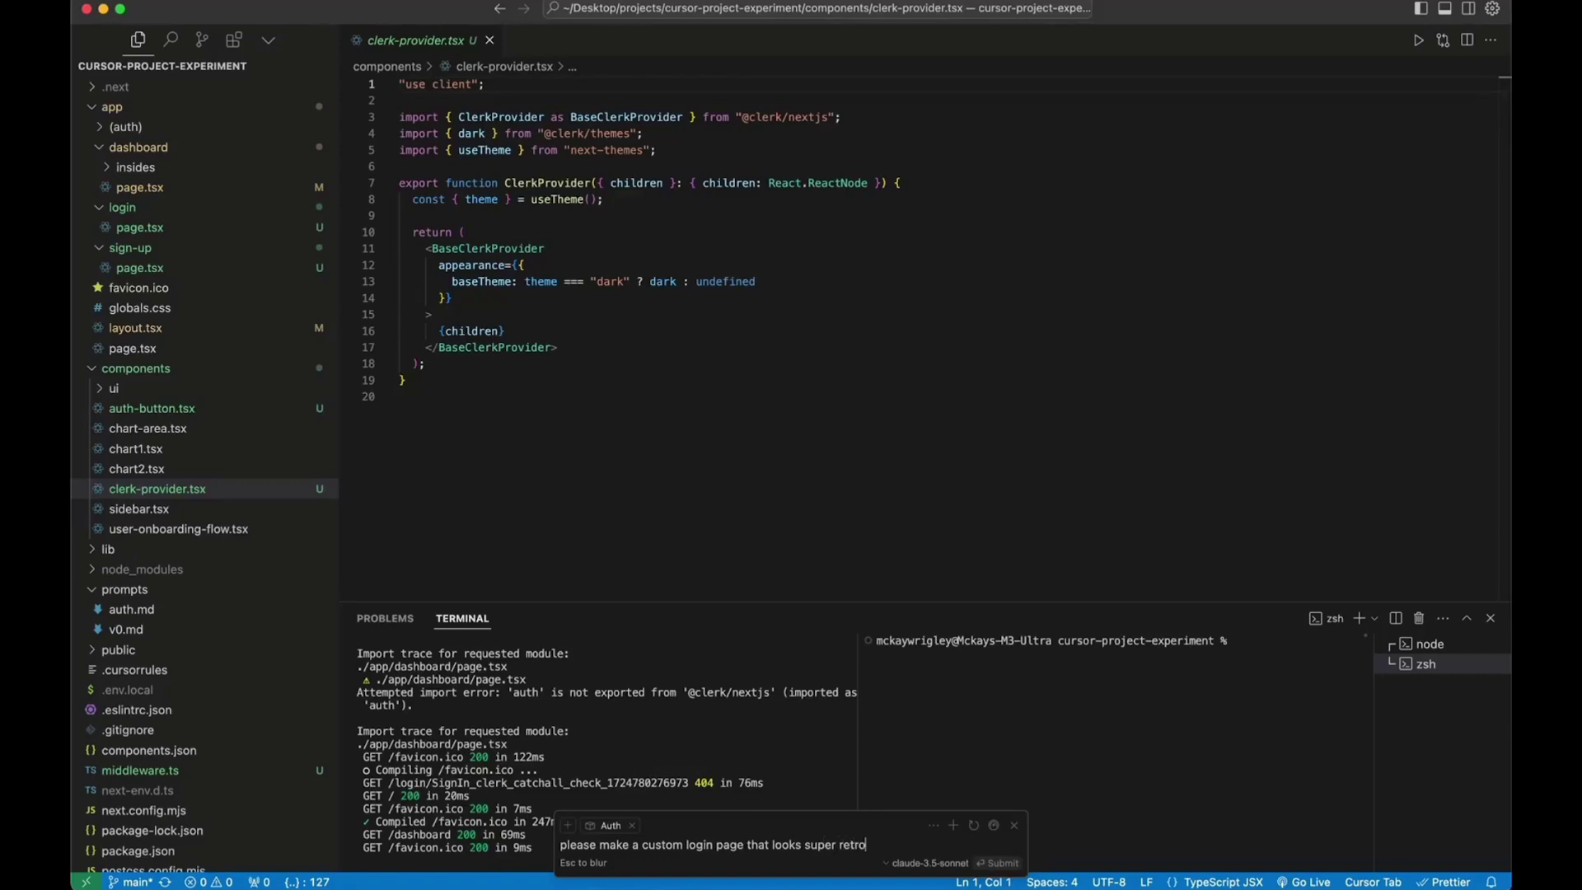
key(Return)
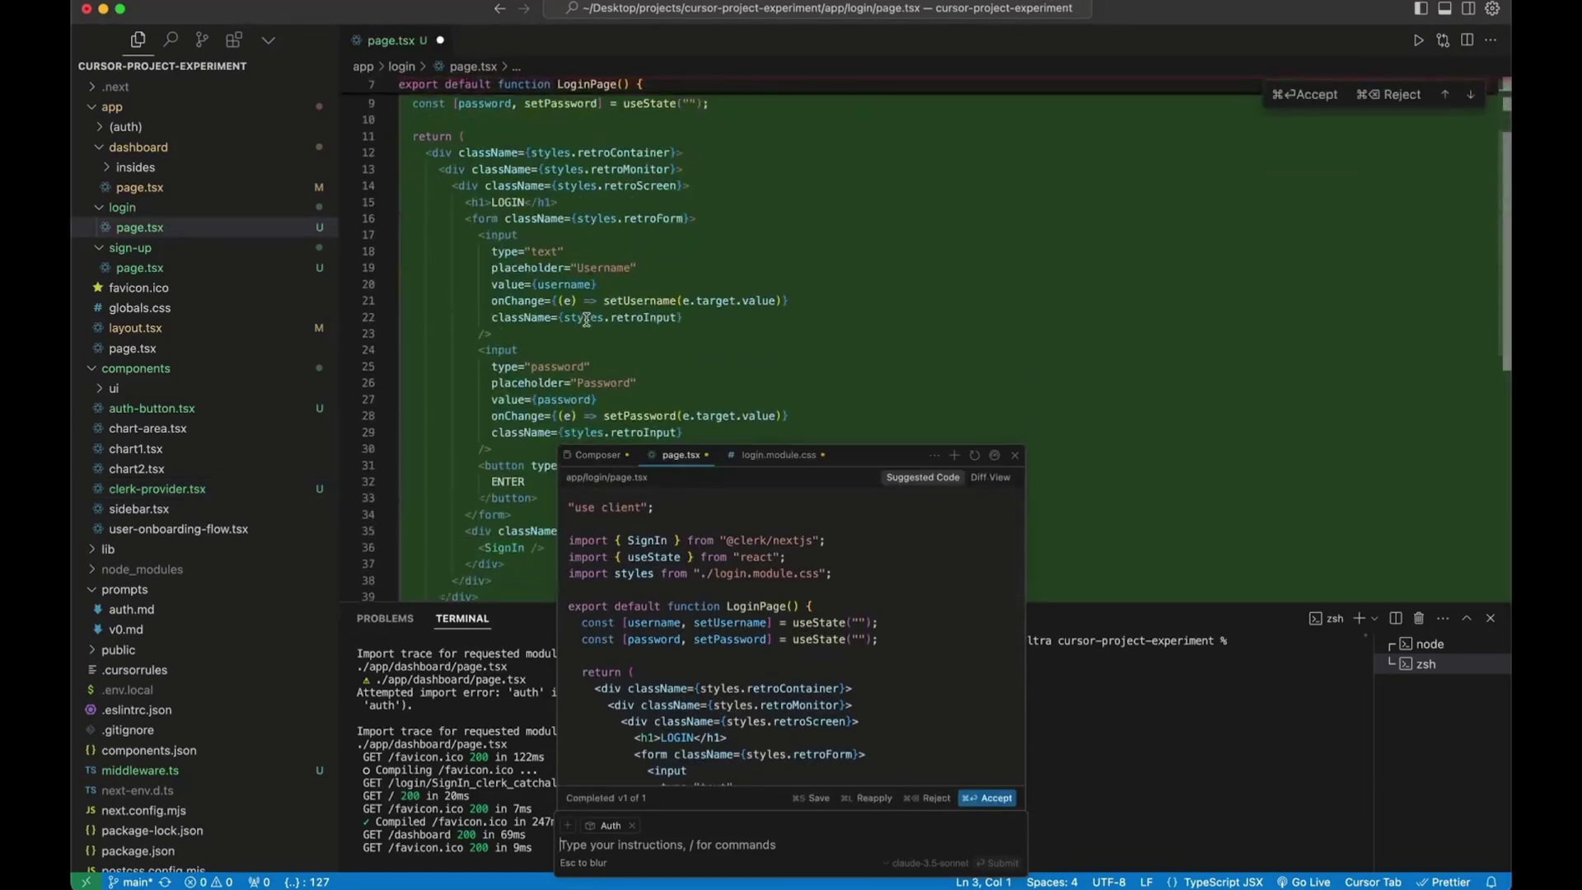
scroll(586, 319, down, 2)
scroll(586, 319, up, 2)
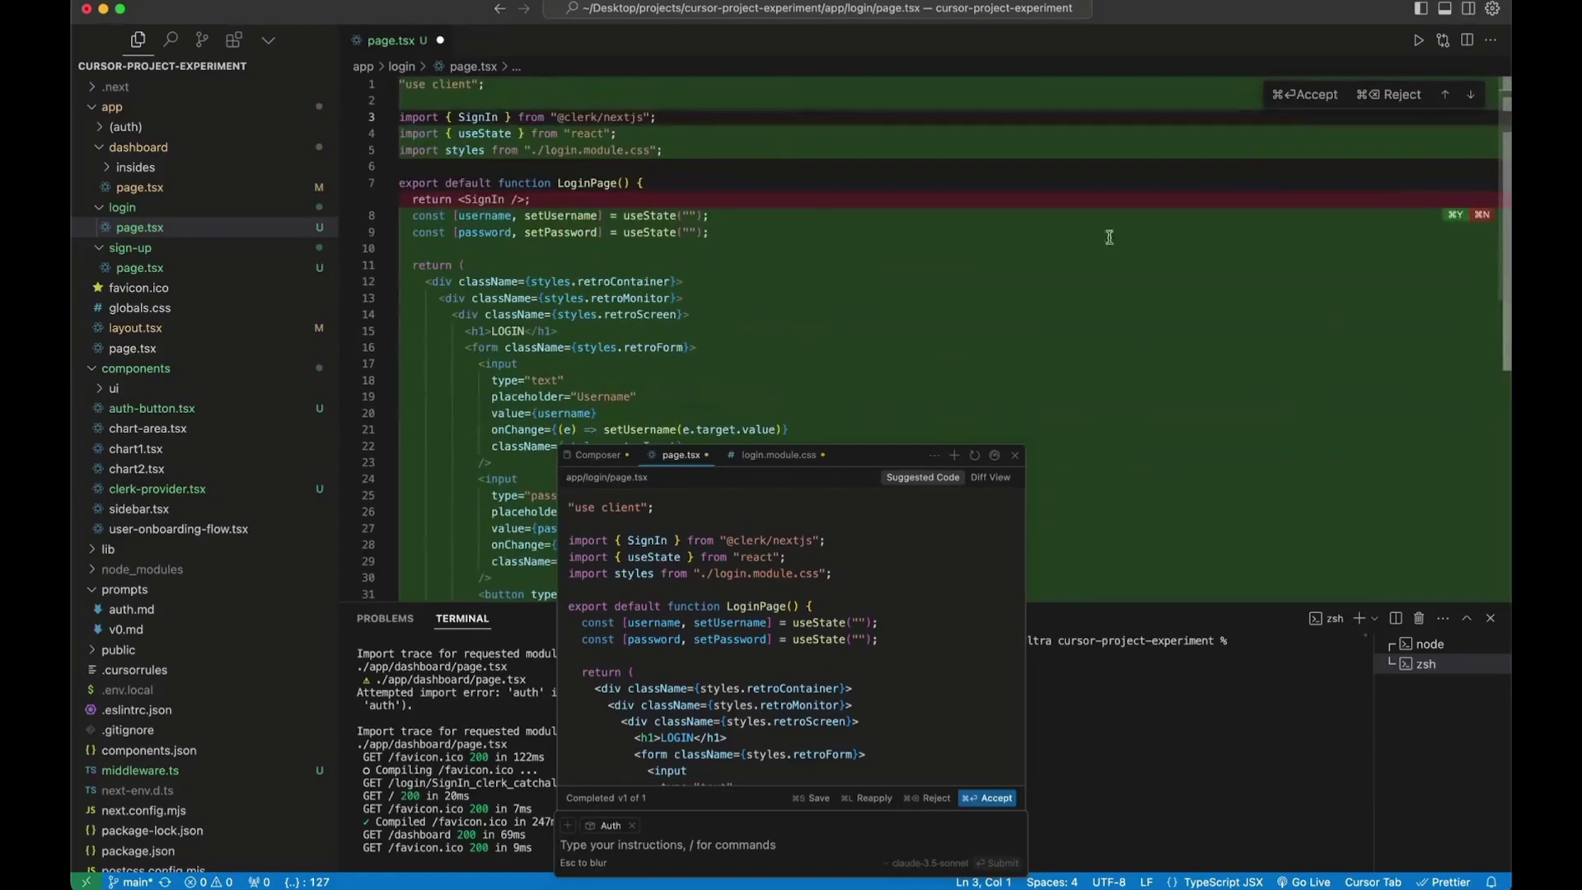
click(1306, 97)
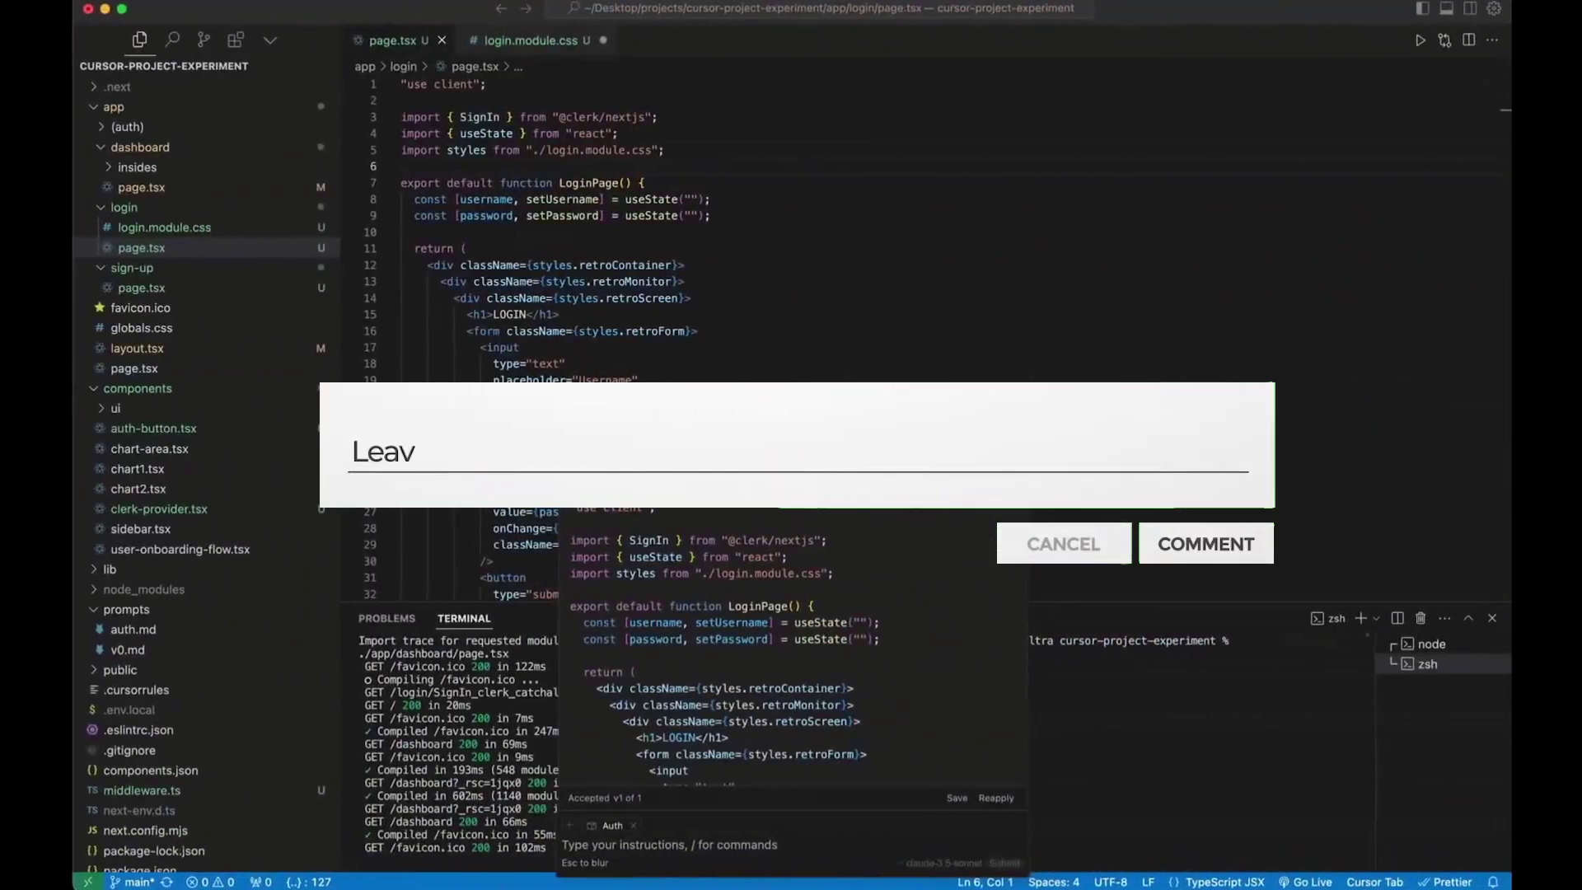
text(als)
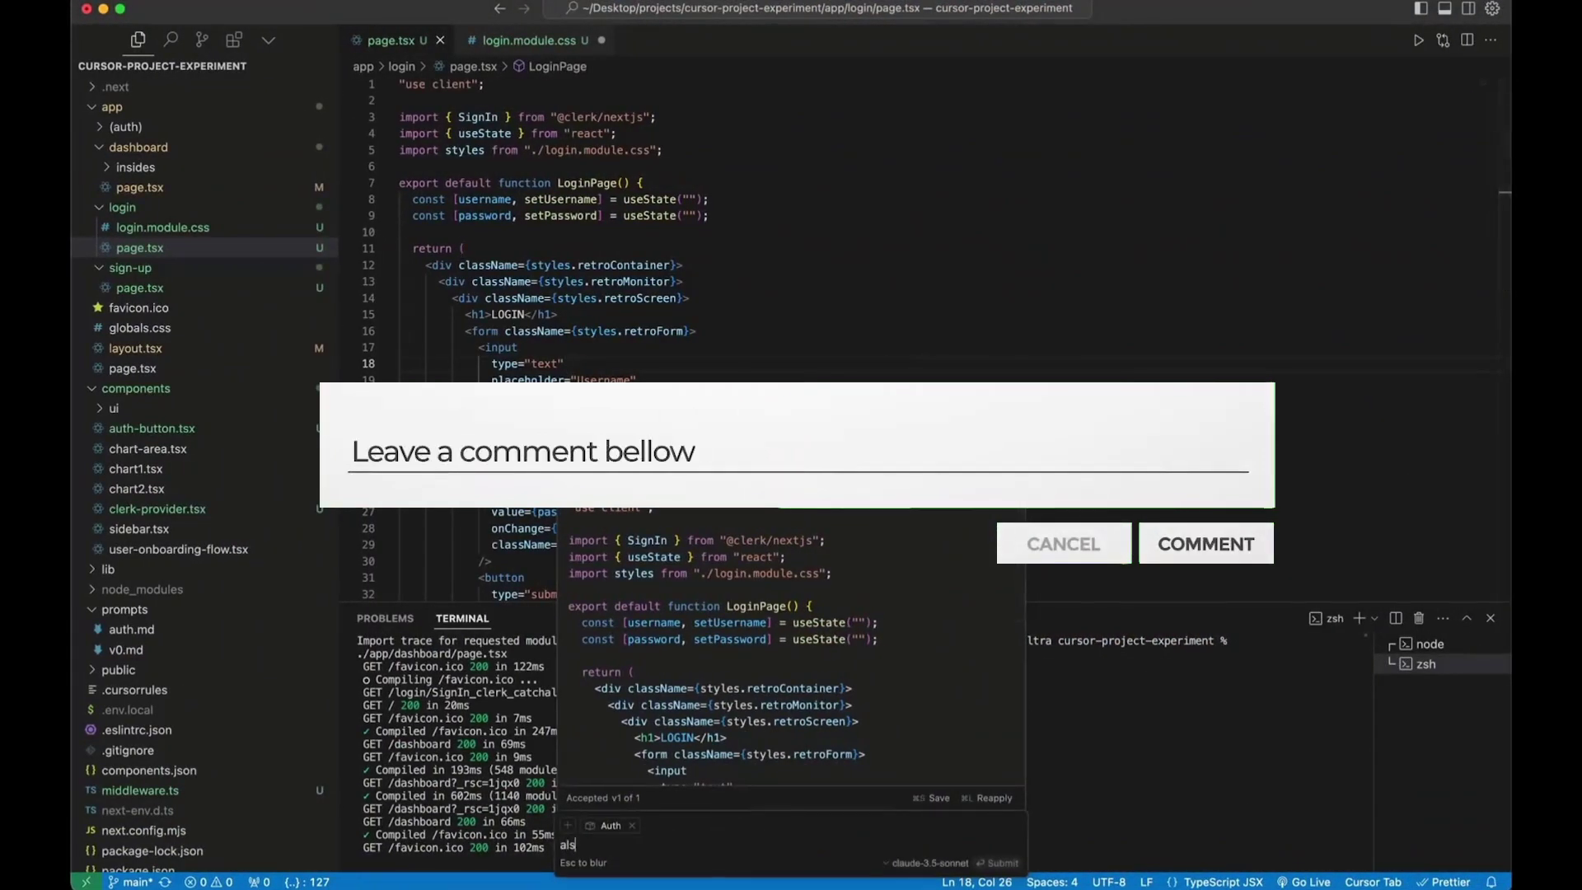
text(o please make a sig)
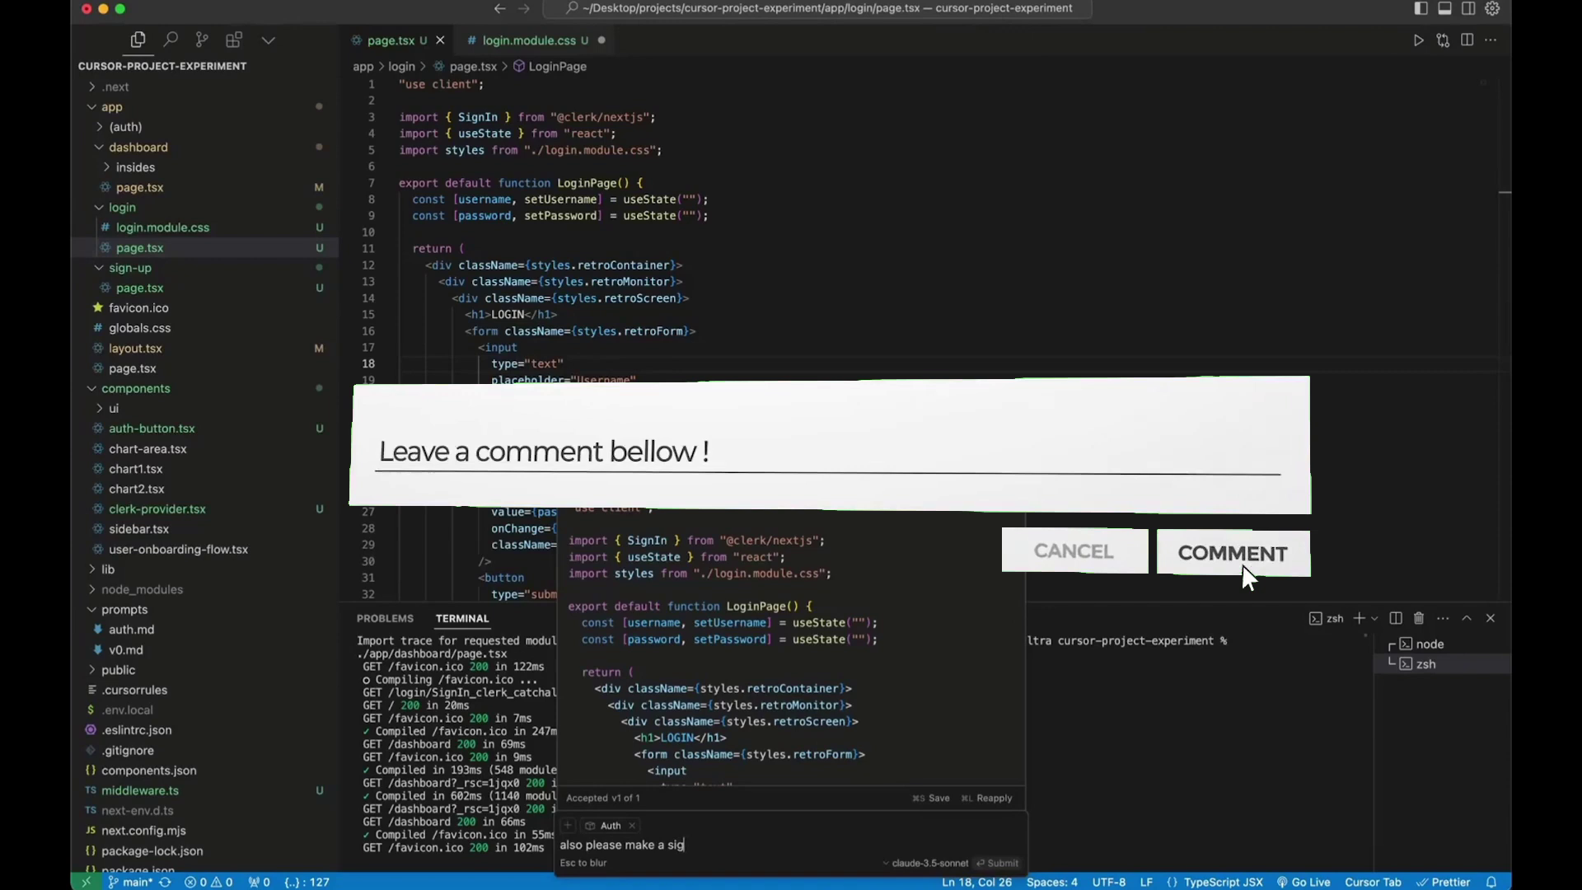
text(nout button on the da)
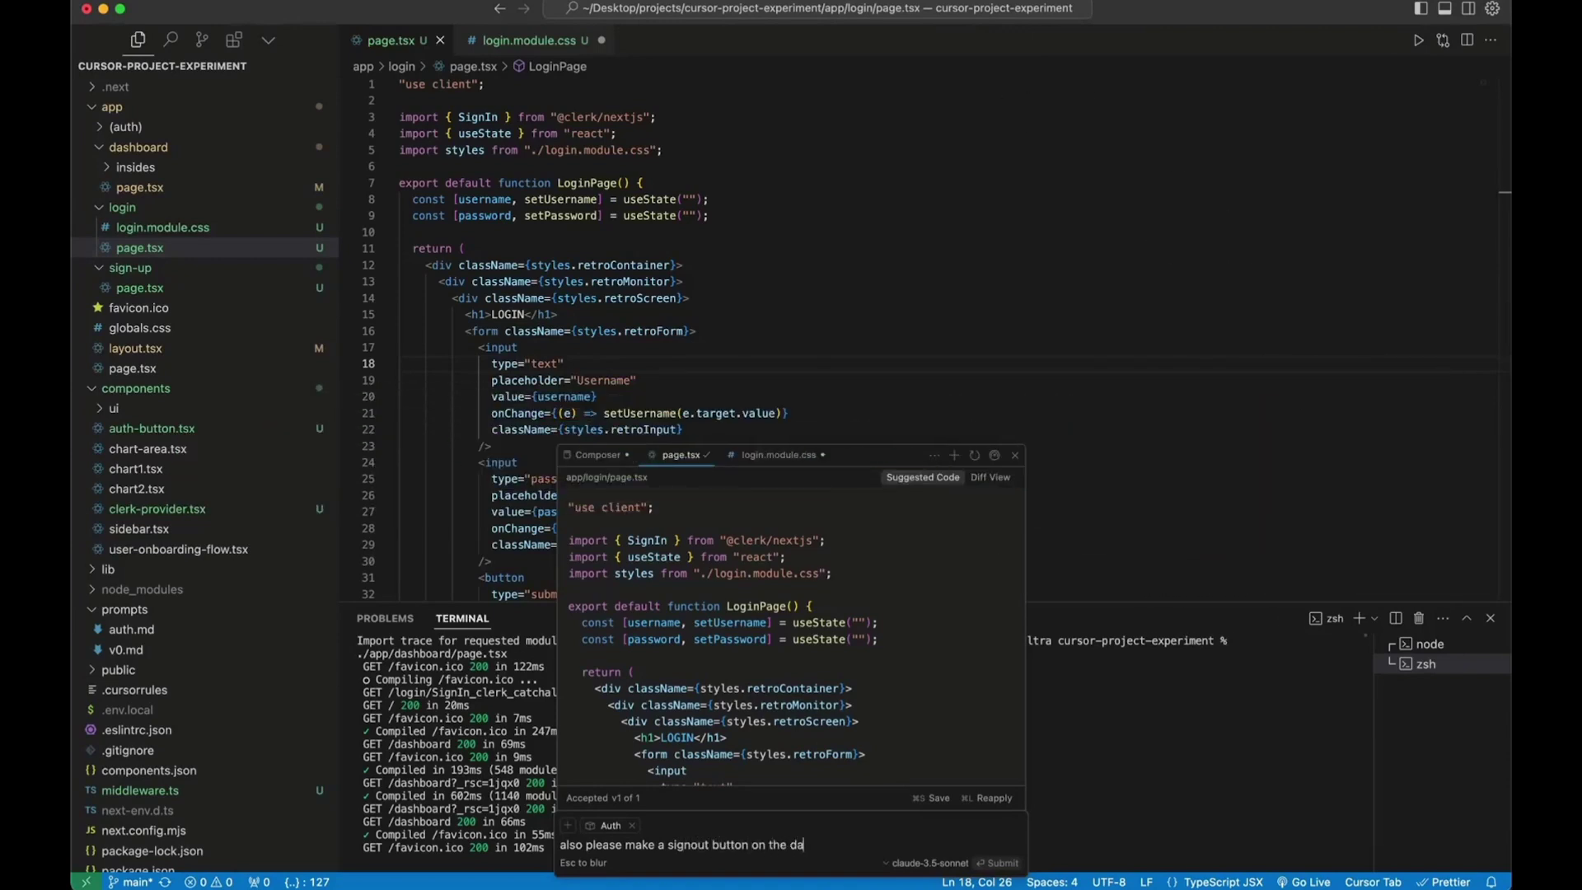
text(shboard)
- Submit the dashboard sign-out button request to the composer
key(Return)
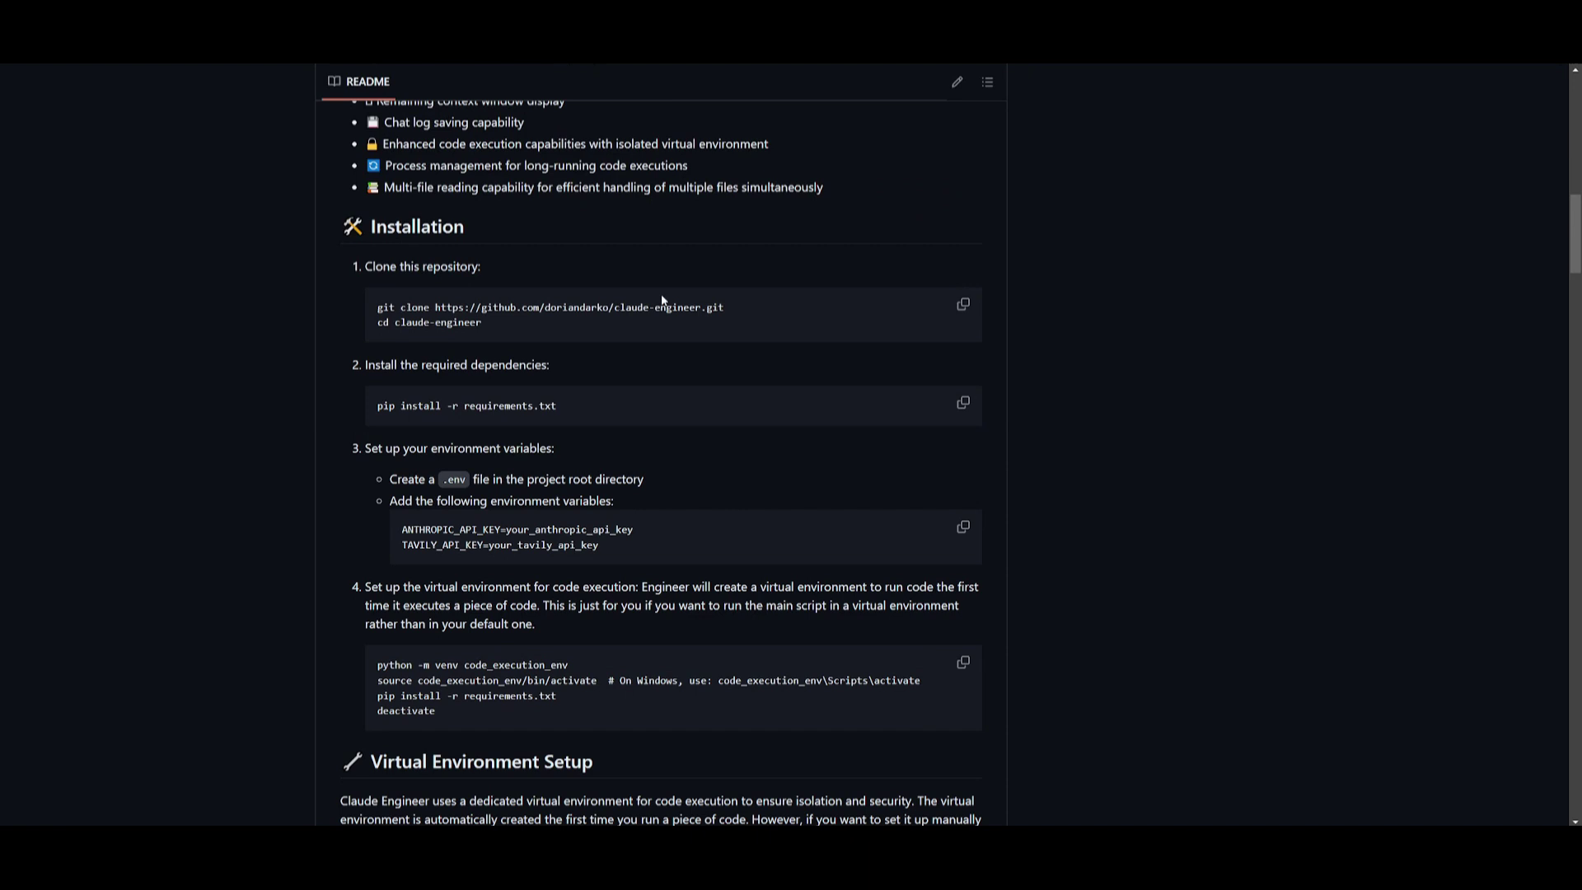
- Copy the git clone command from the README and run it in Command Prompt to clone claude-engineer
drag(750, 307, 372, 292)
key(ctrl+c)
click(319, 302)
key(super)
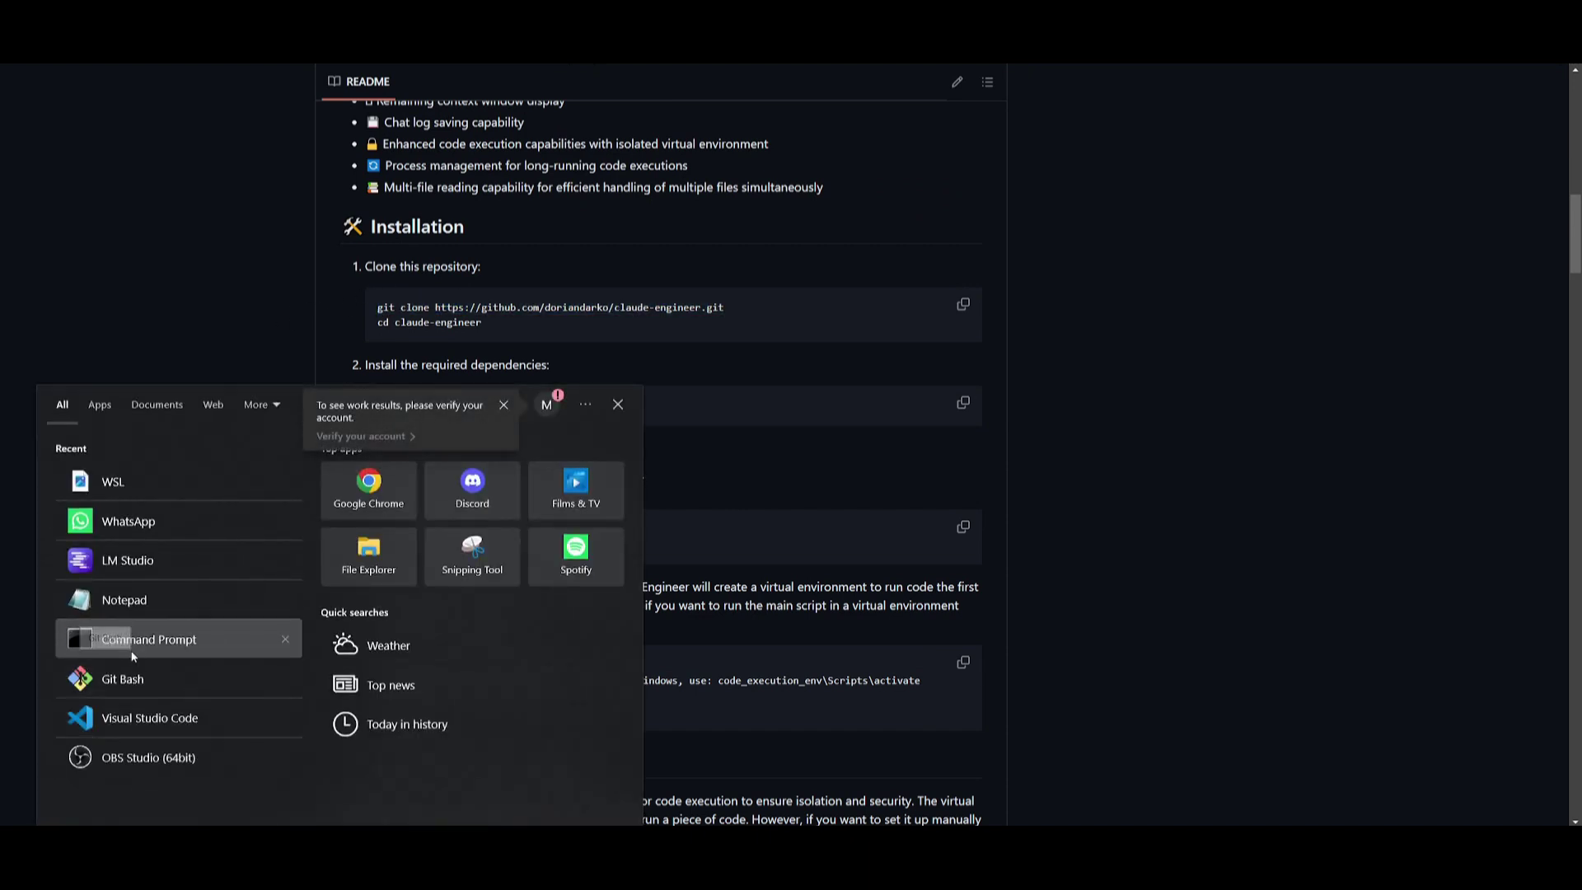
click(131, 646)
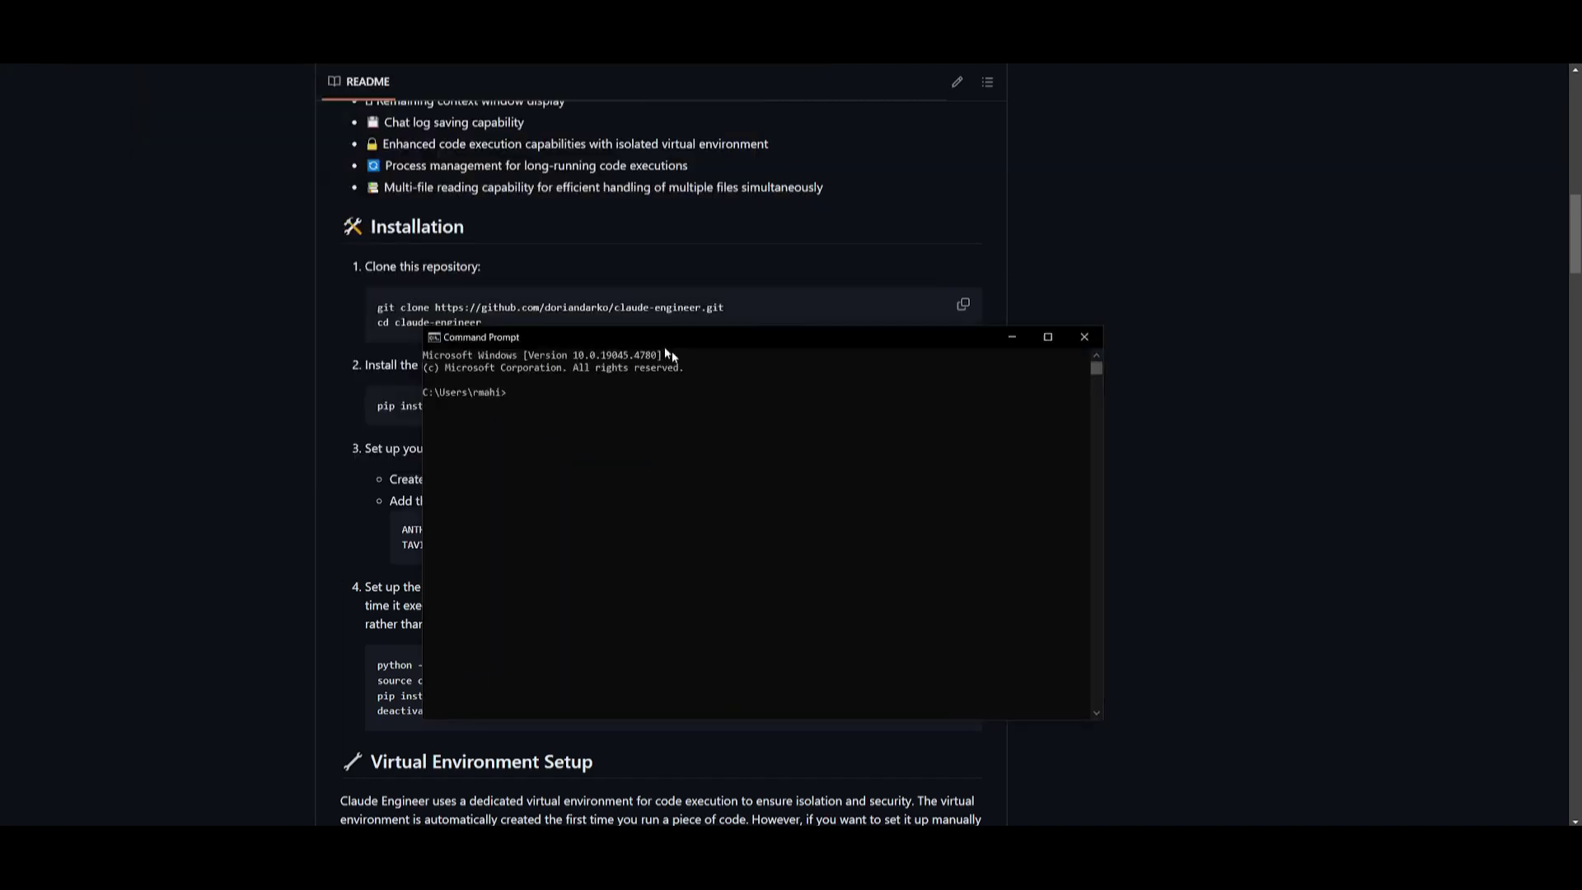
mouse_move(466, 295)
mouse_down()
mouse_move(630, 272)
mouse_move(589, 266)
mouse_up()
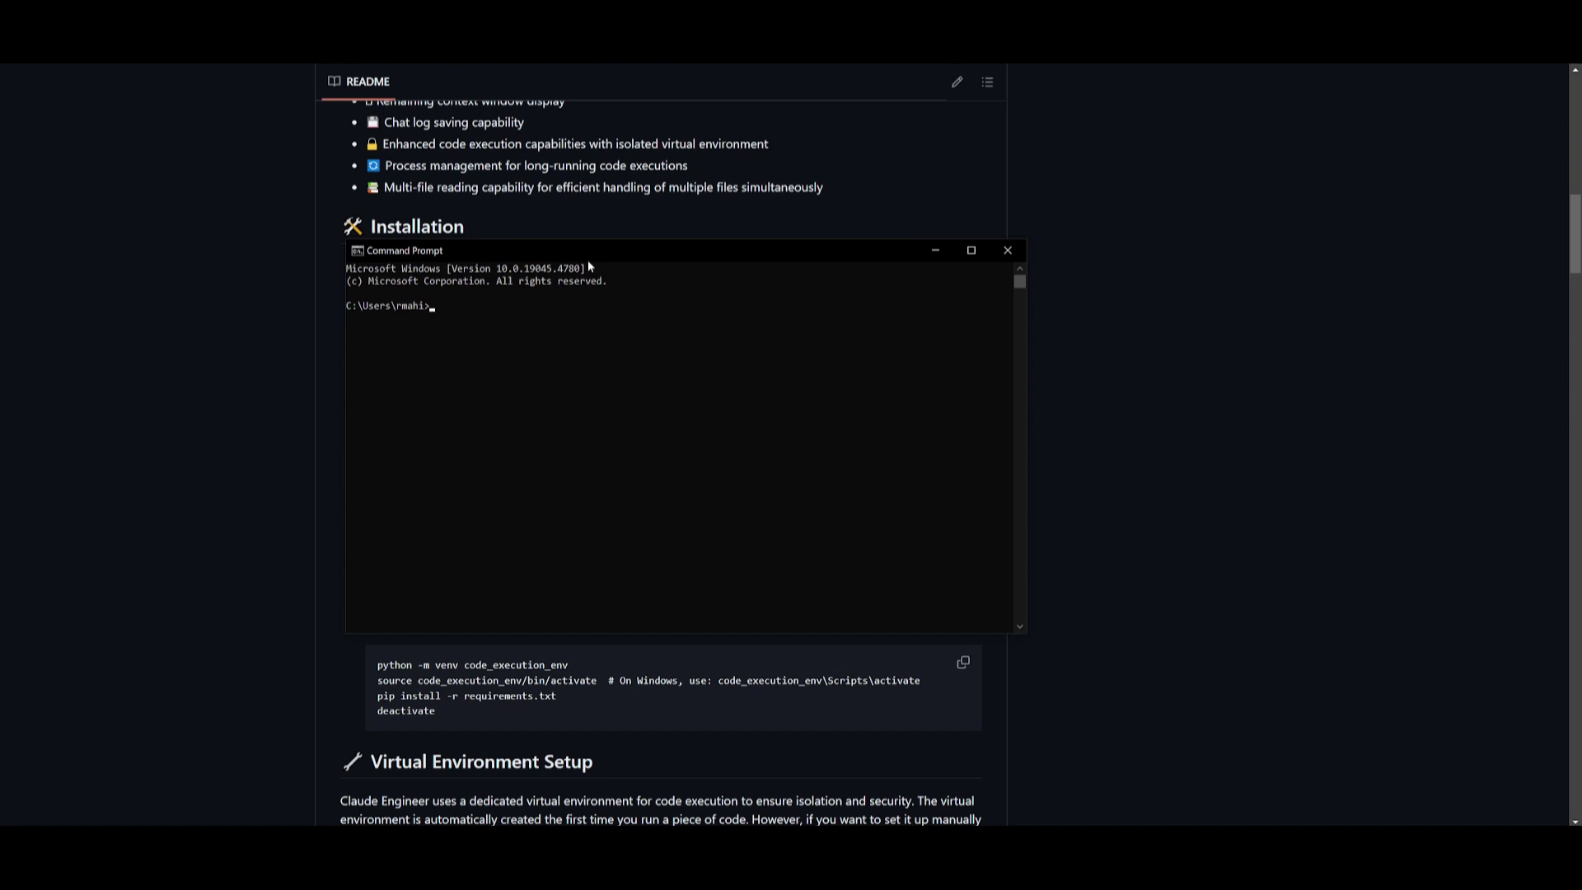
click(260, 360)
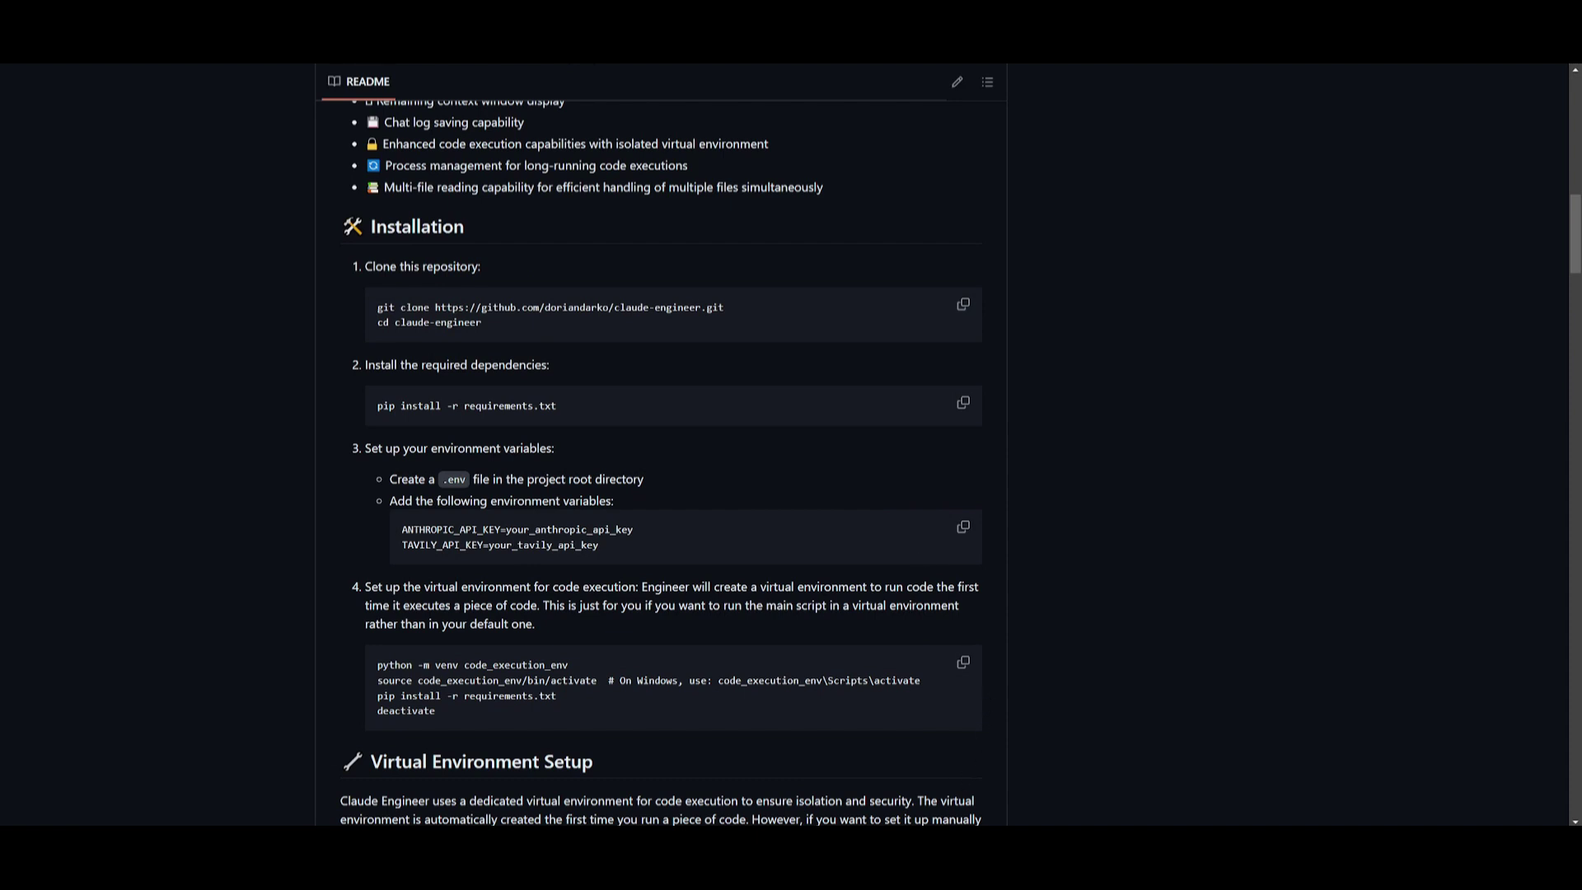
key(alt+Tab)
key(ctrl+v)
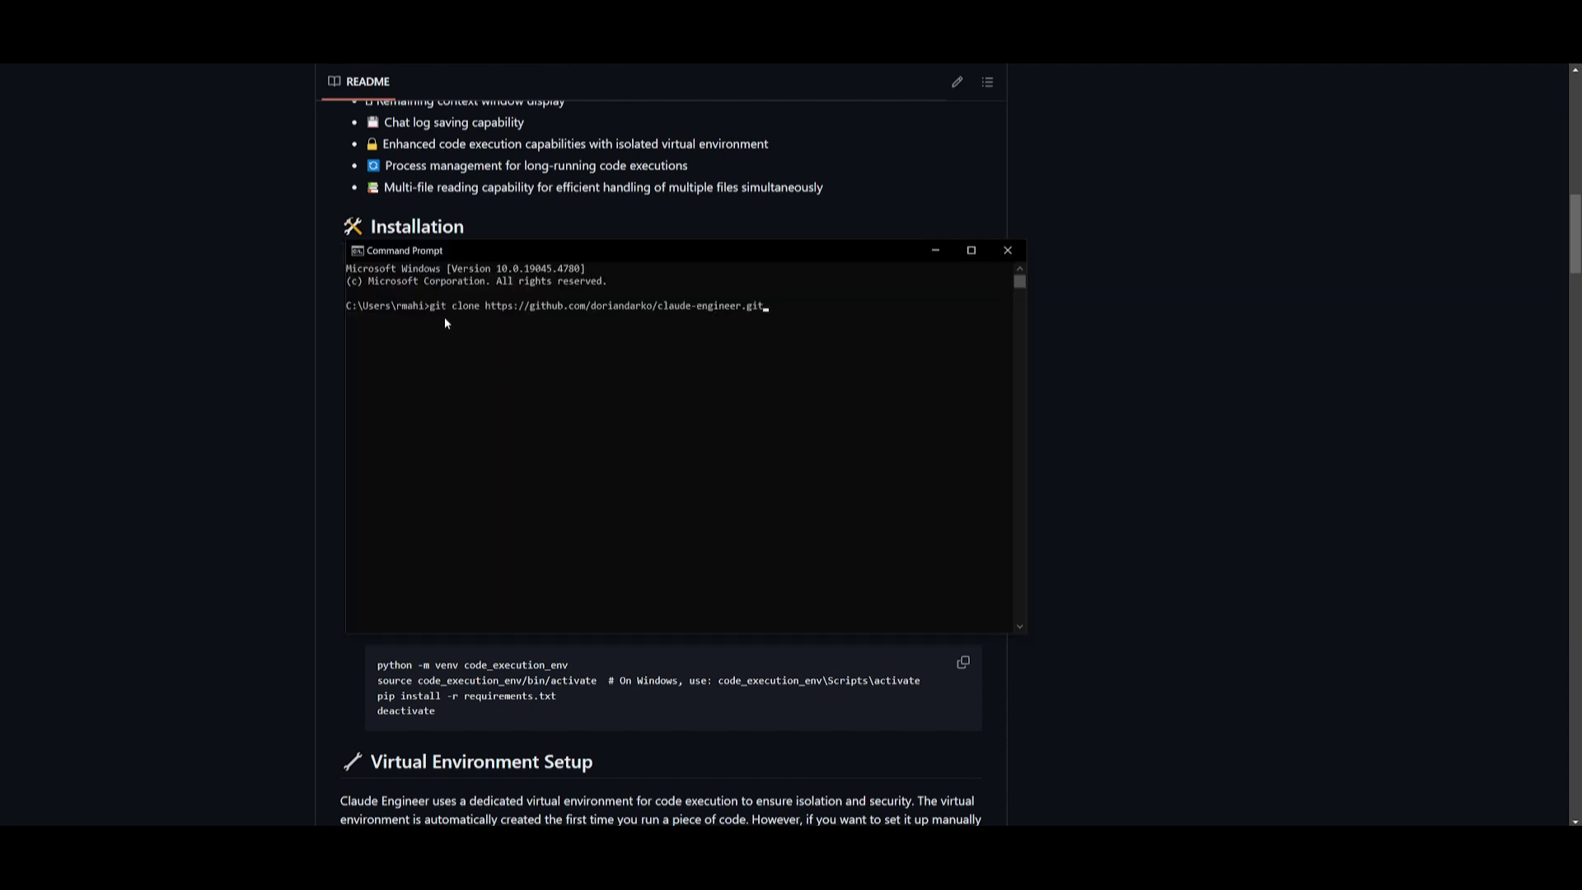
key(Return)
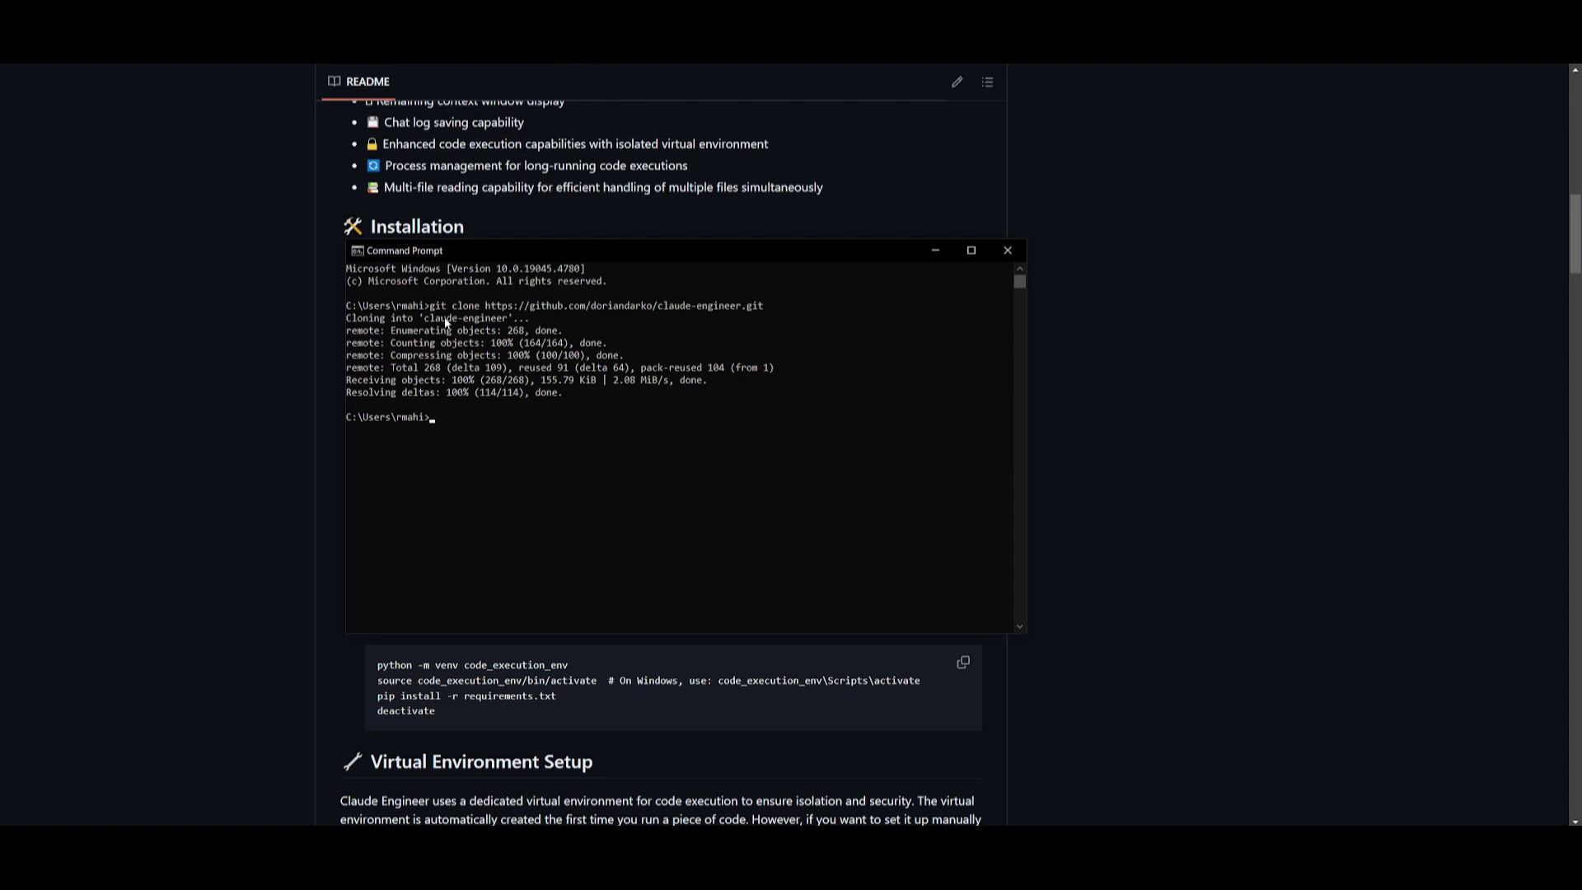
- Run cd claude-engineer to move into the cloned project folder
key(alt+Tab)
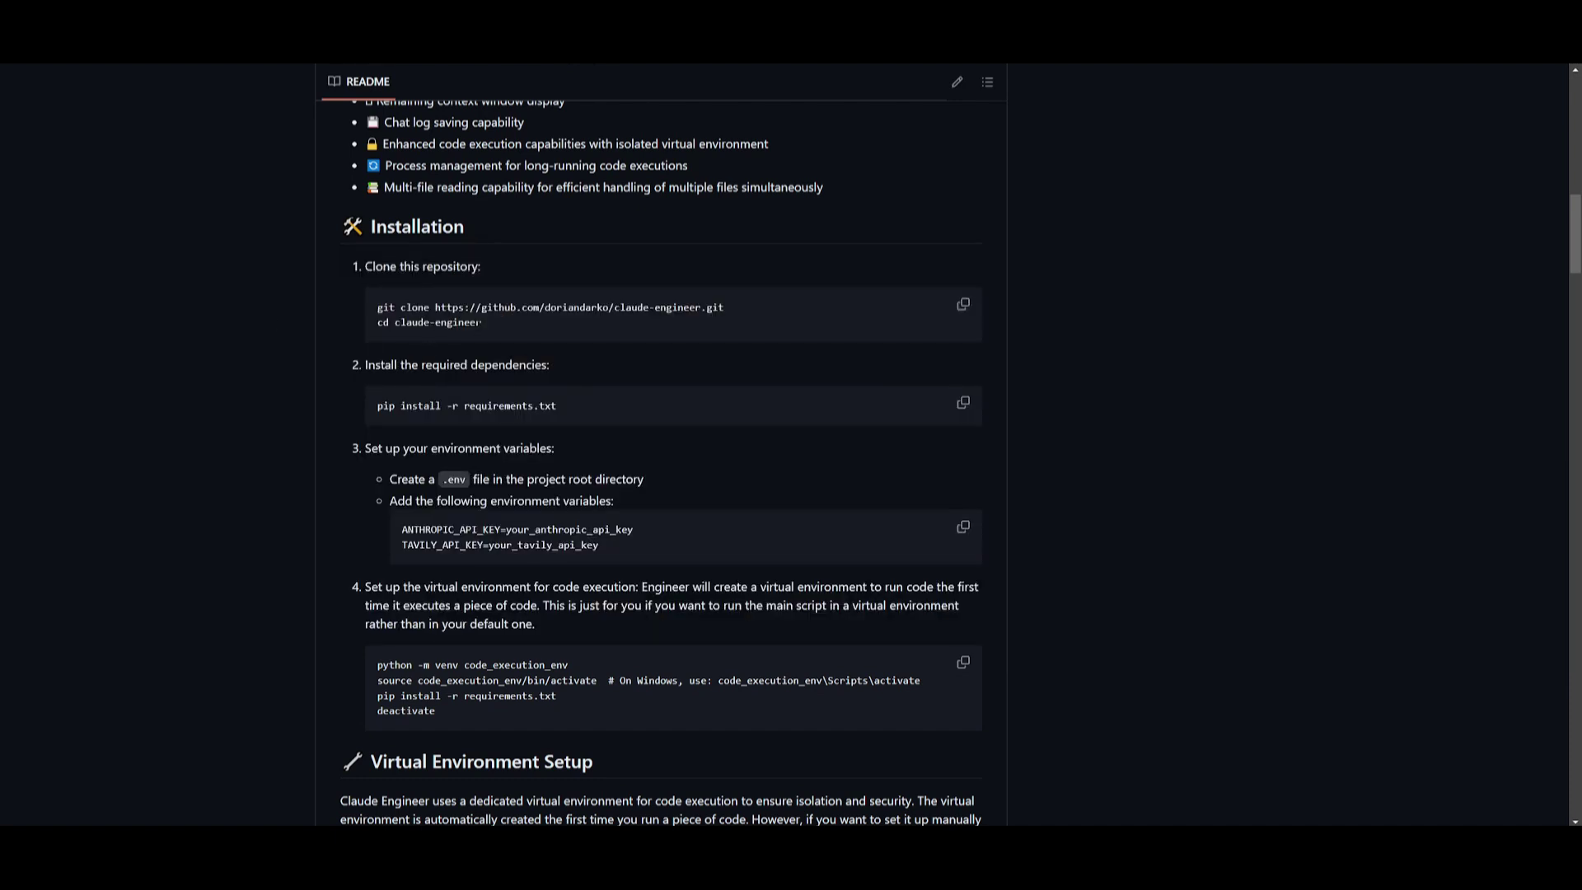
drag(481, 323, 357, 326)
drag(496, 322, 376, 325)
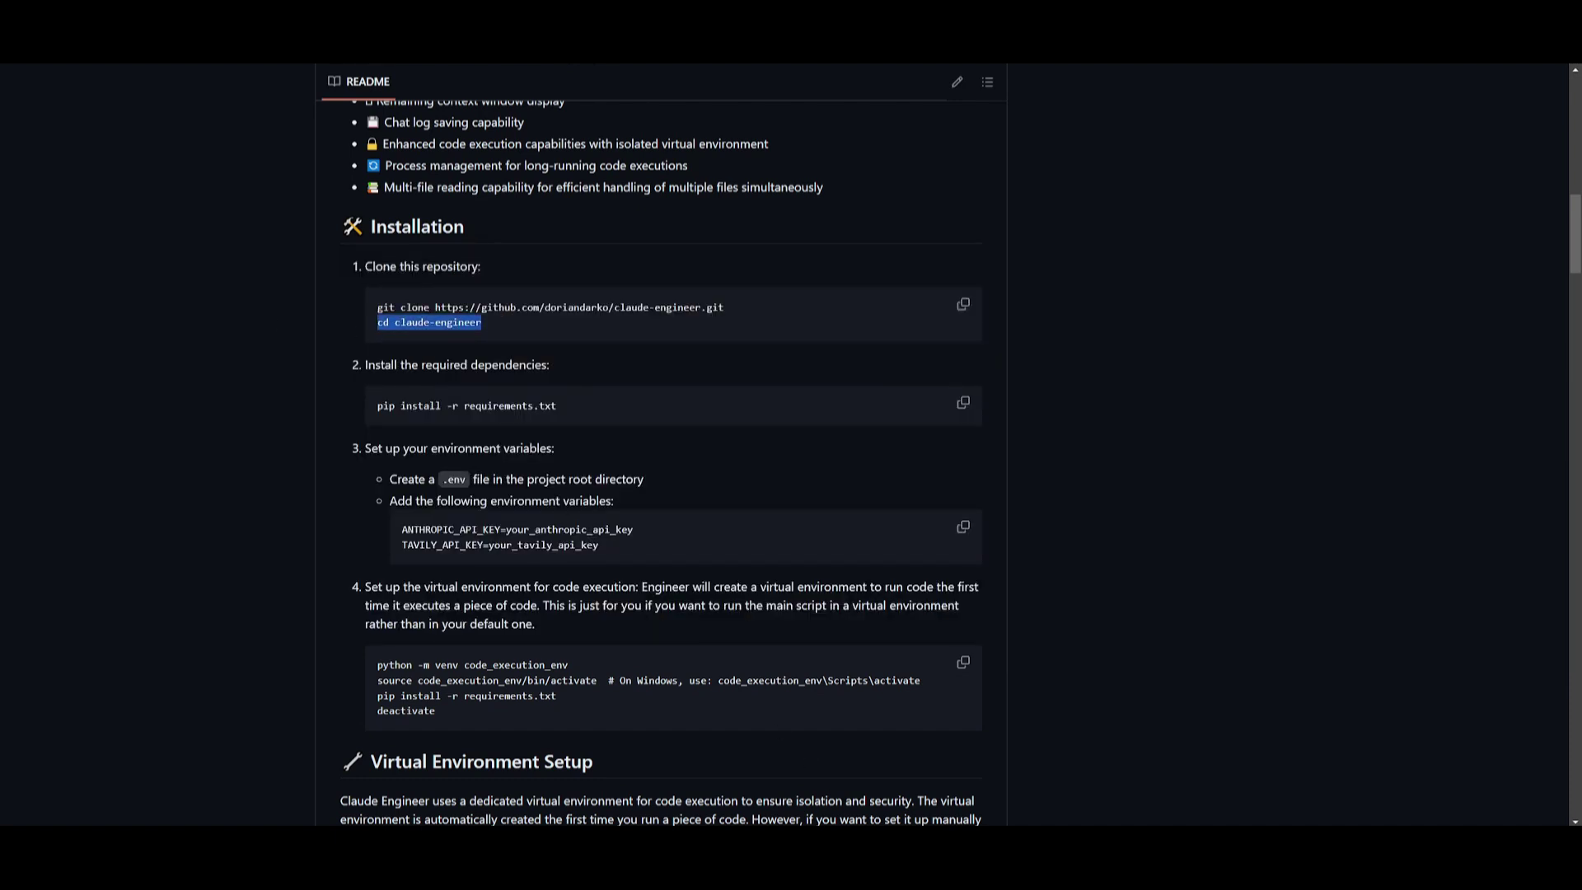
key(alt+Tab)
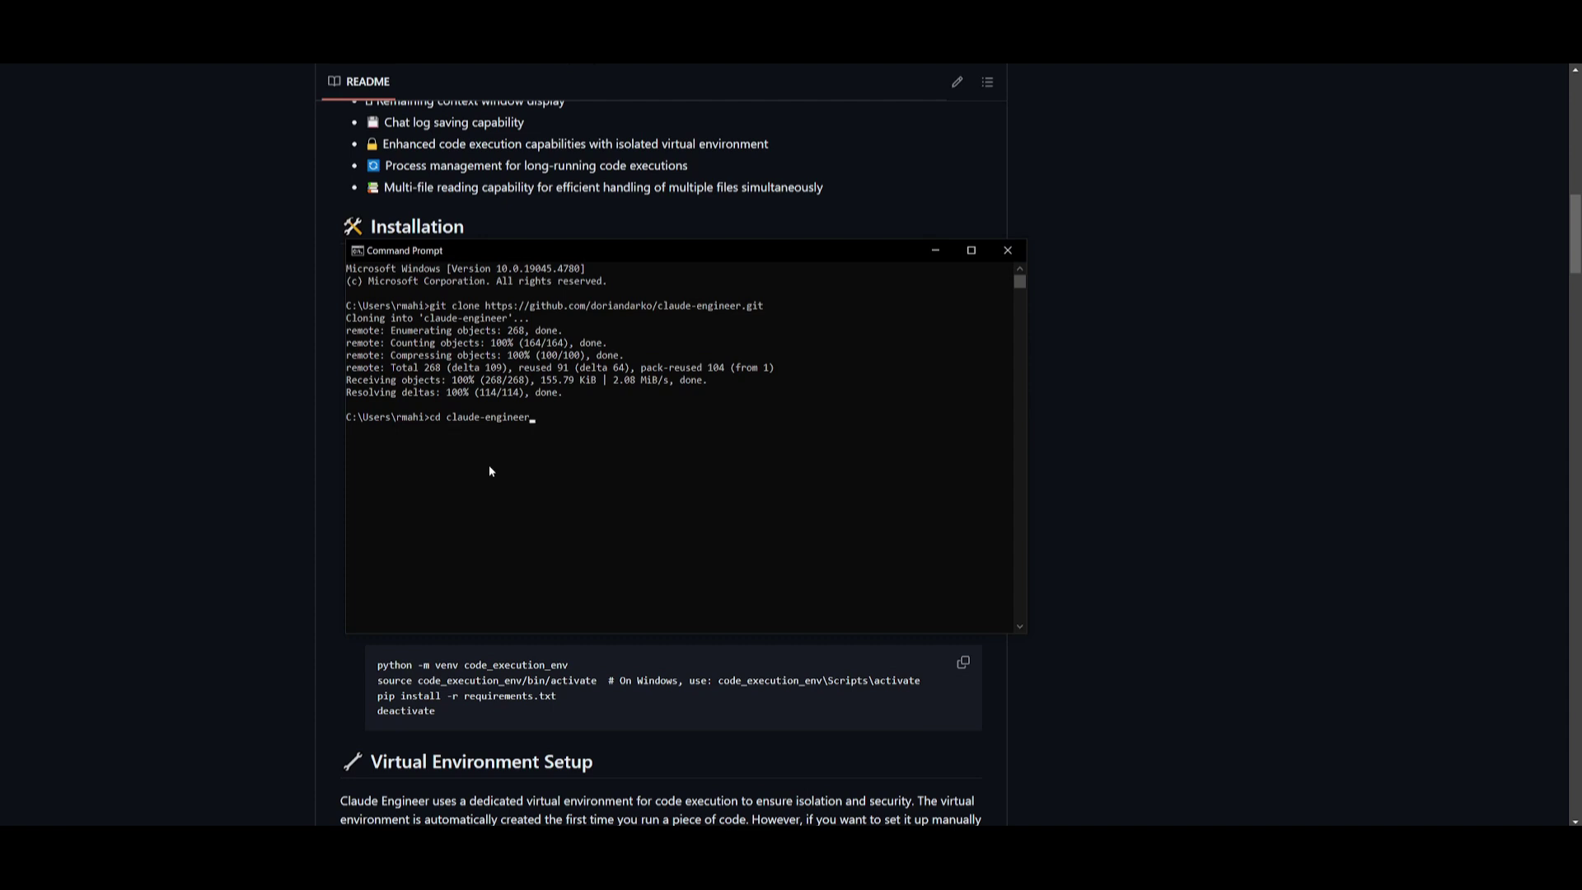
key(Return)
- Run pip install -r requirements.txt to start installing the project dependencies
click(203, 400)
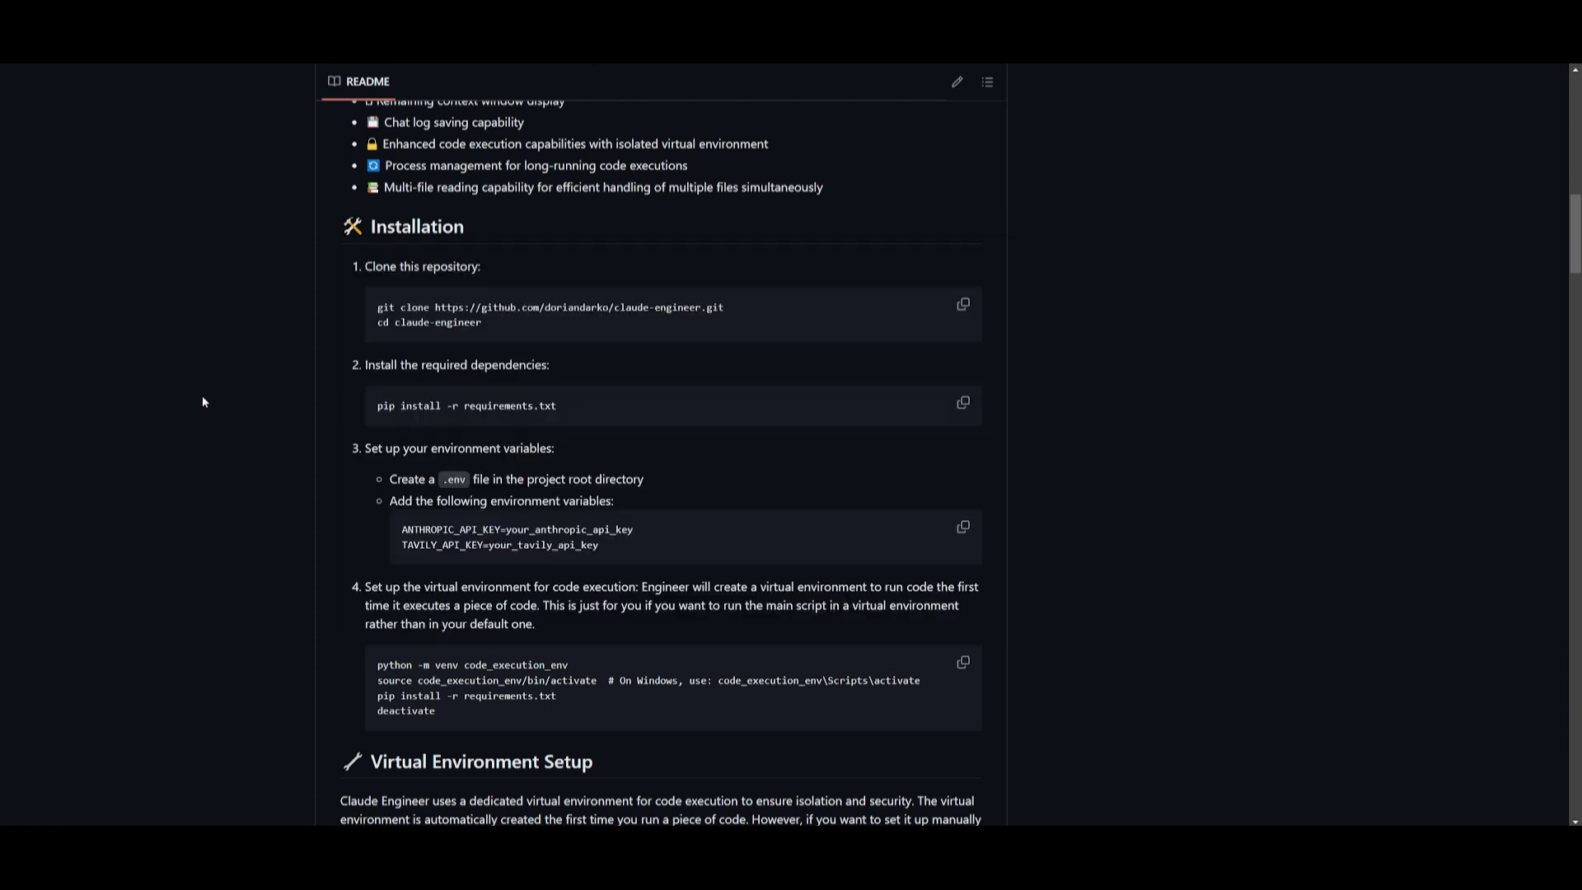
drag(377, 406, 562, 405)
key(ctrl+c)
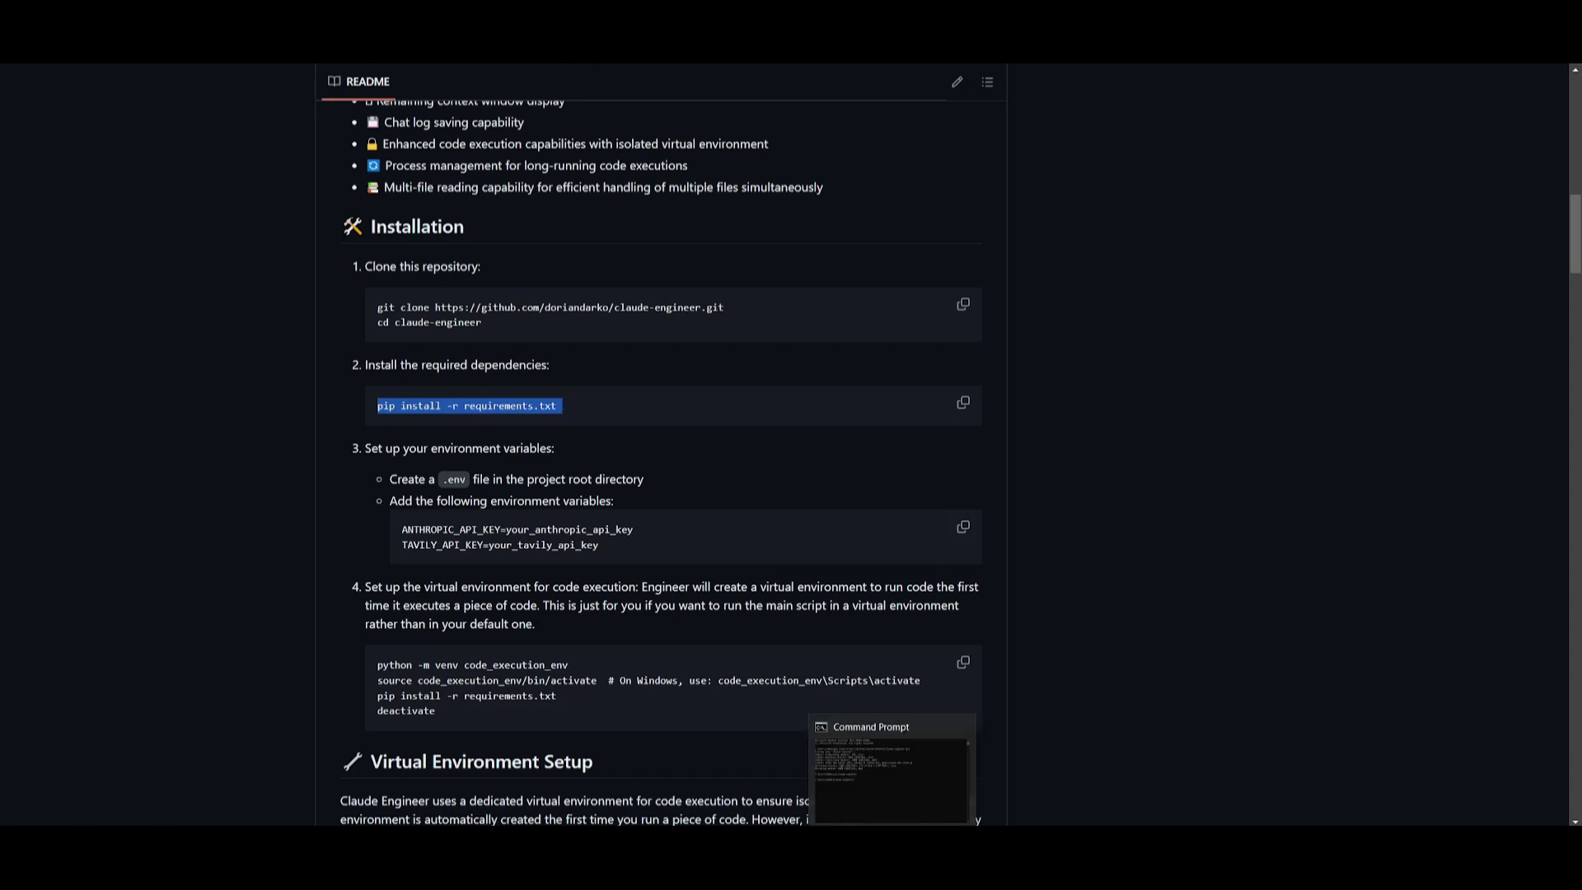
click(893, 773)
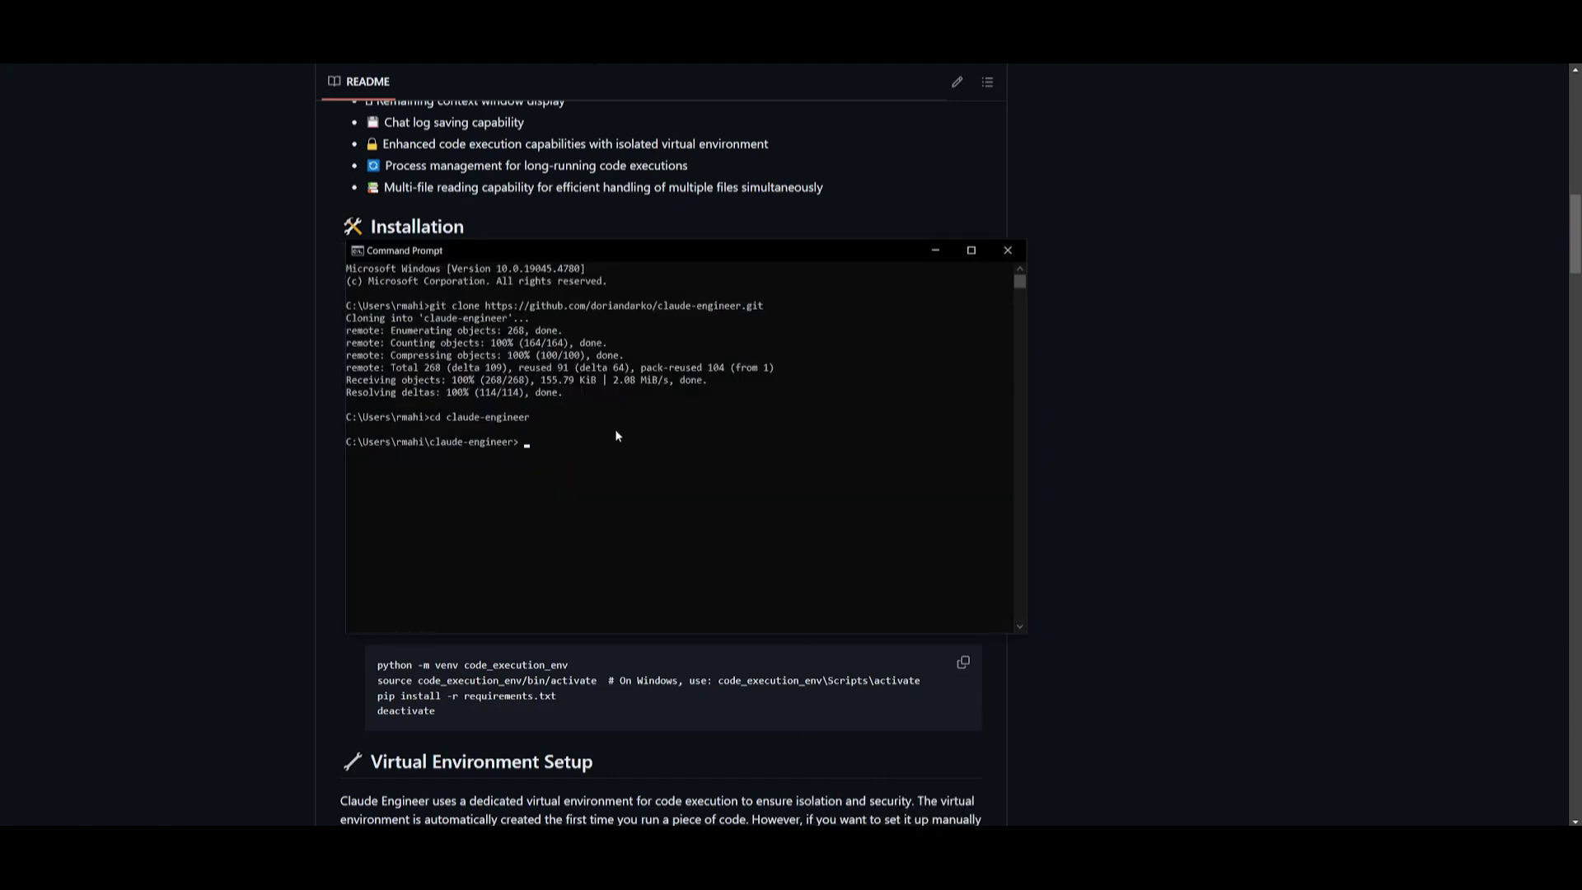
key(ctrl+v)
key(Return)
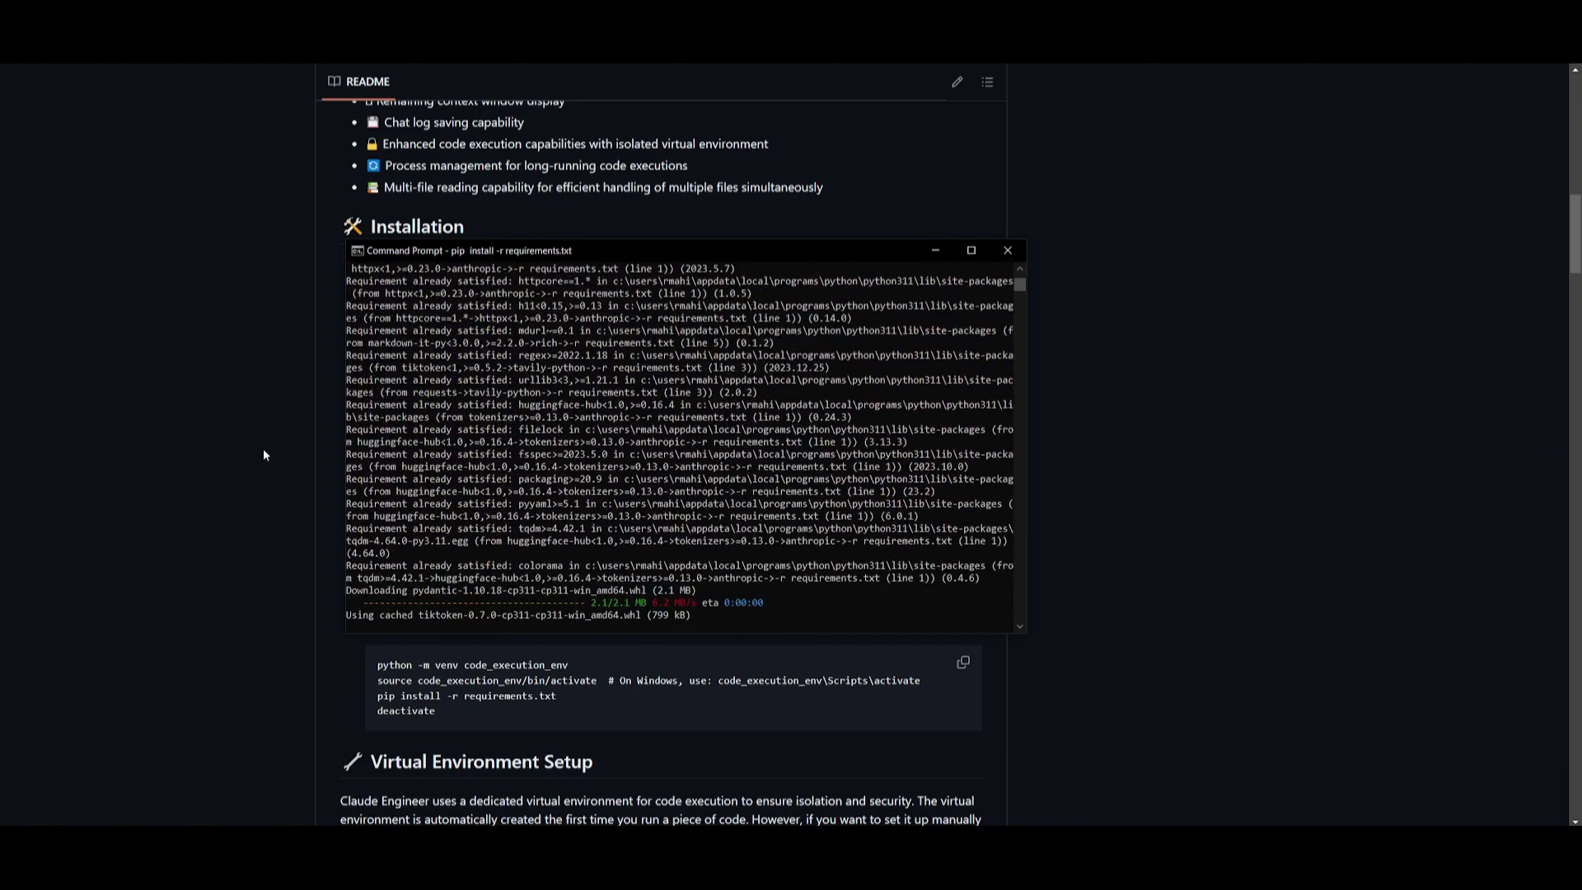
- Run pip install --upgrade anthropic from the README, installing anthropic-0.3.6, then minimize the terminal
click(264, 449)
scroll(658, 514, up, 4)
scroll(658, 515, up, 3)
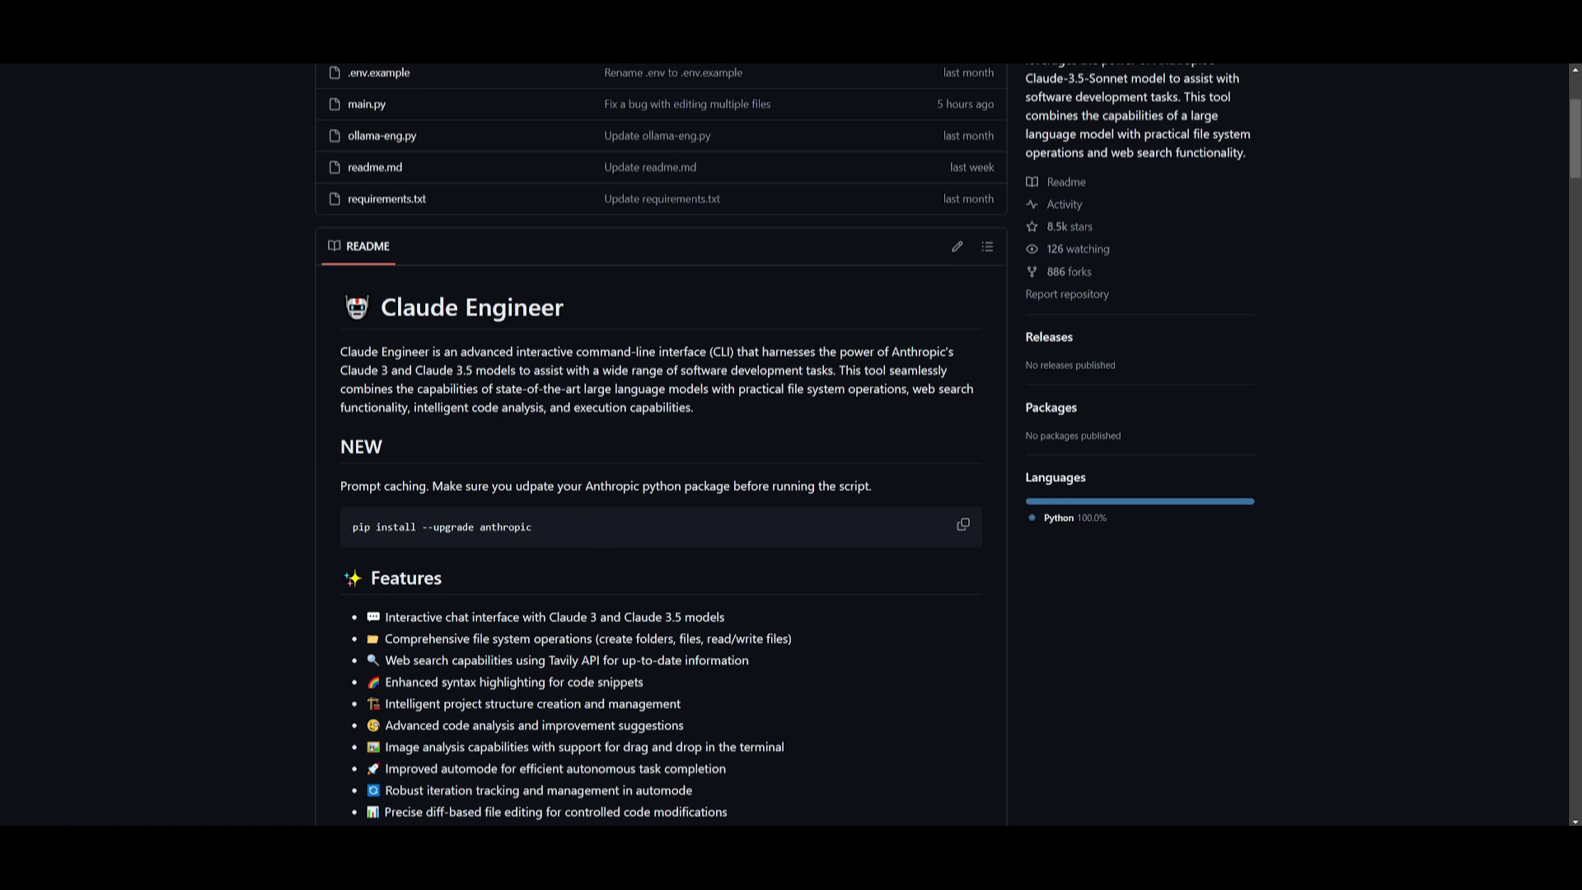
drag(326, 486, 431, 487)
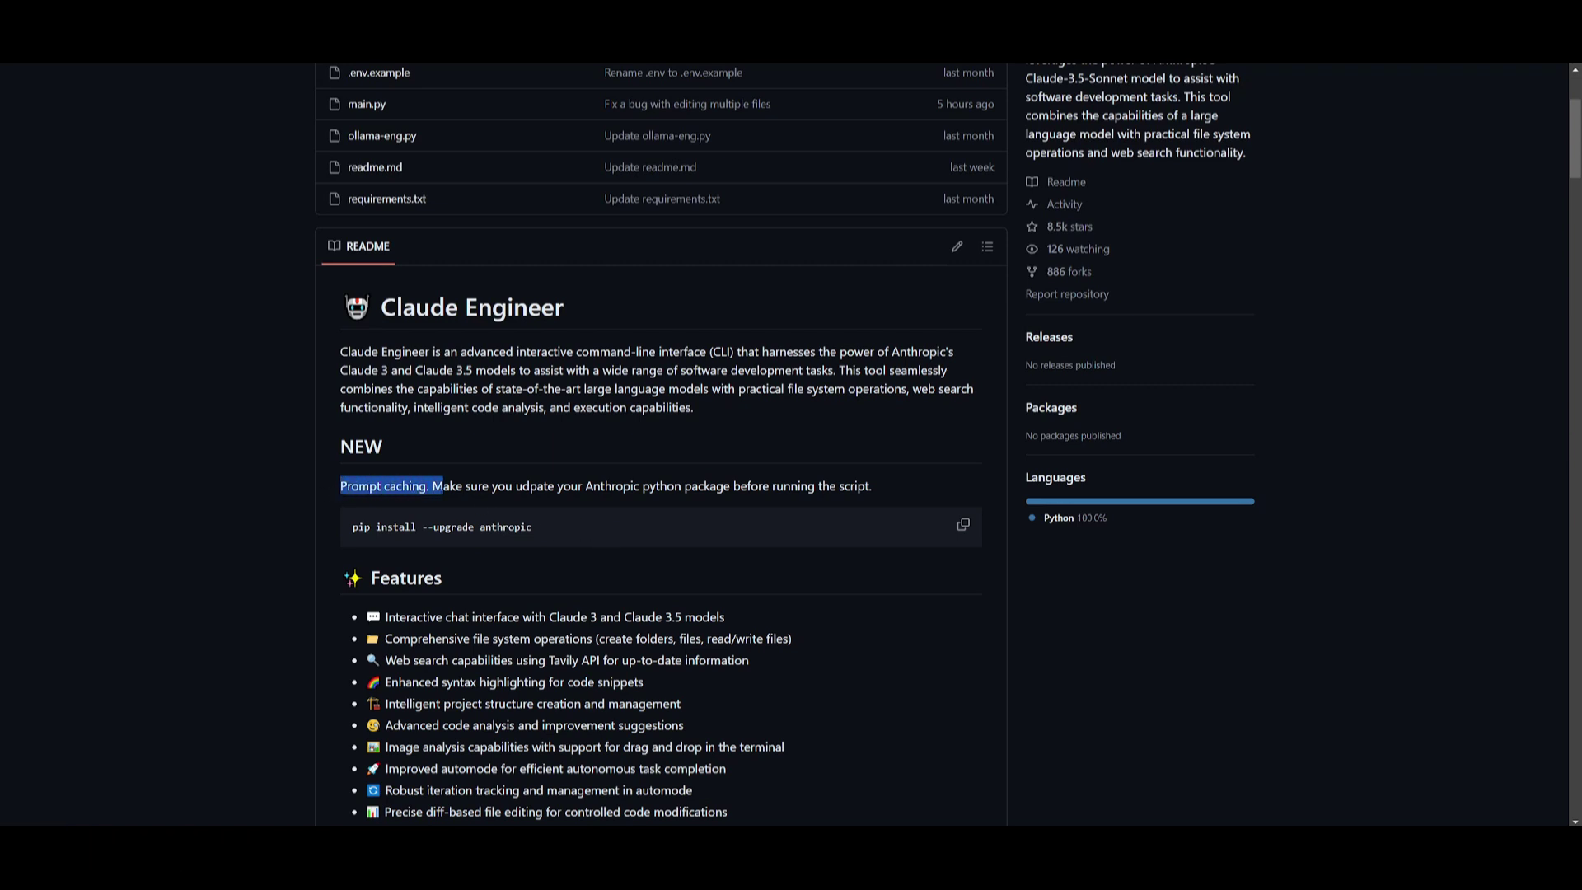
drag(353, 526, 536, 527)
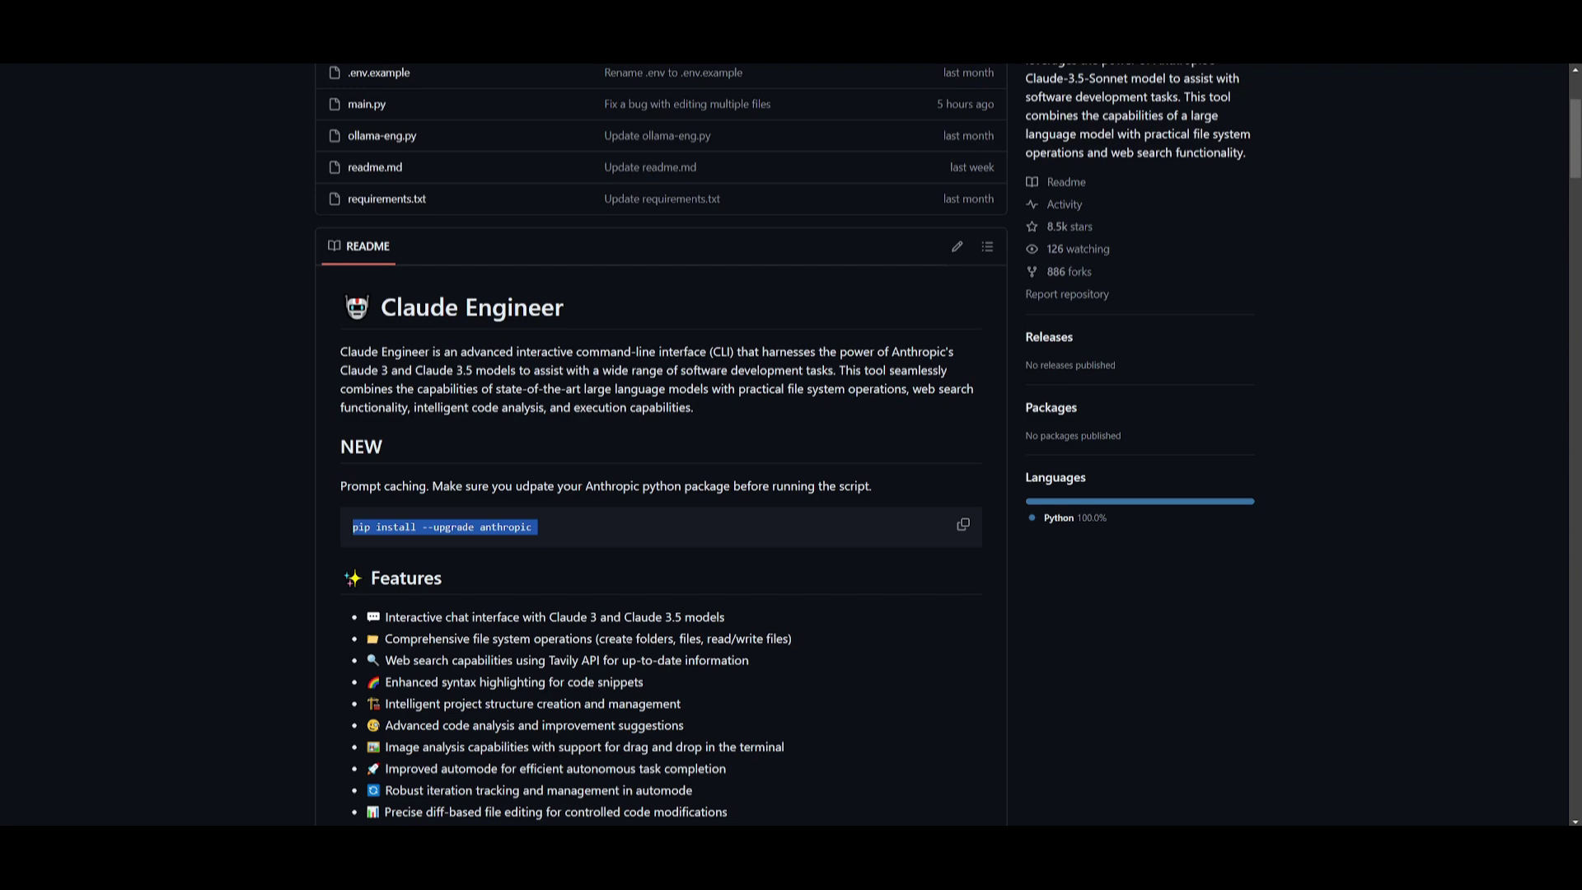
scroll(662, 495, down, 3)
scroll(661, 495, down, 6)
scroll(662, 494, up, 2)
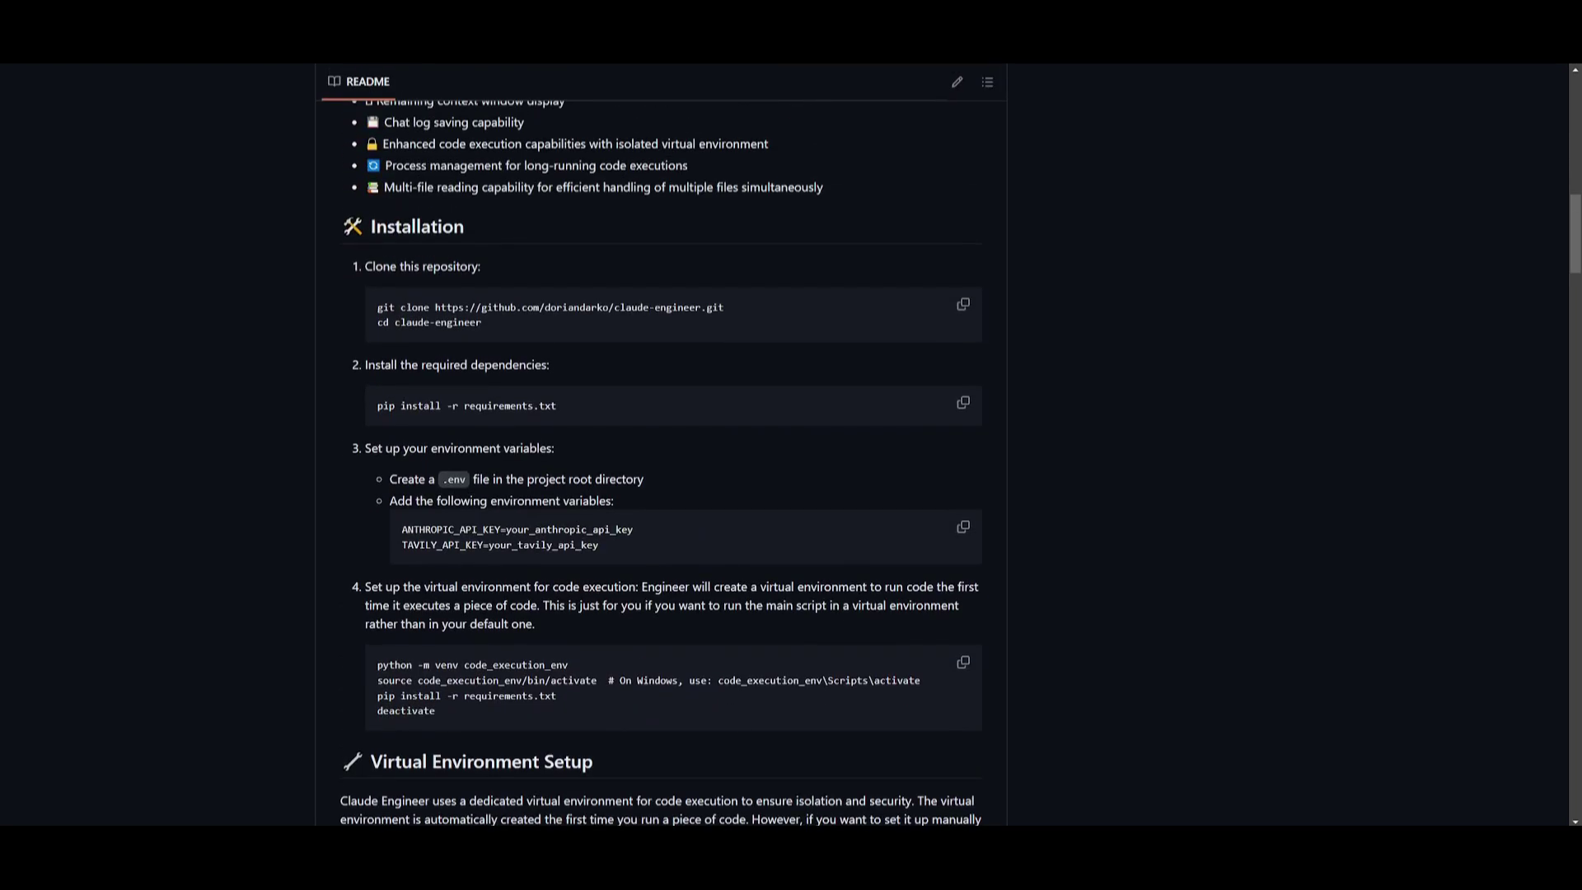
key(alt+Tab)
text(pip install --upgrade anthropic)
key(Return)
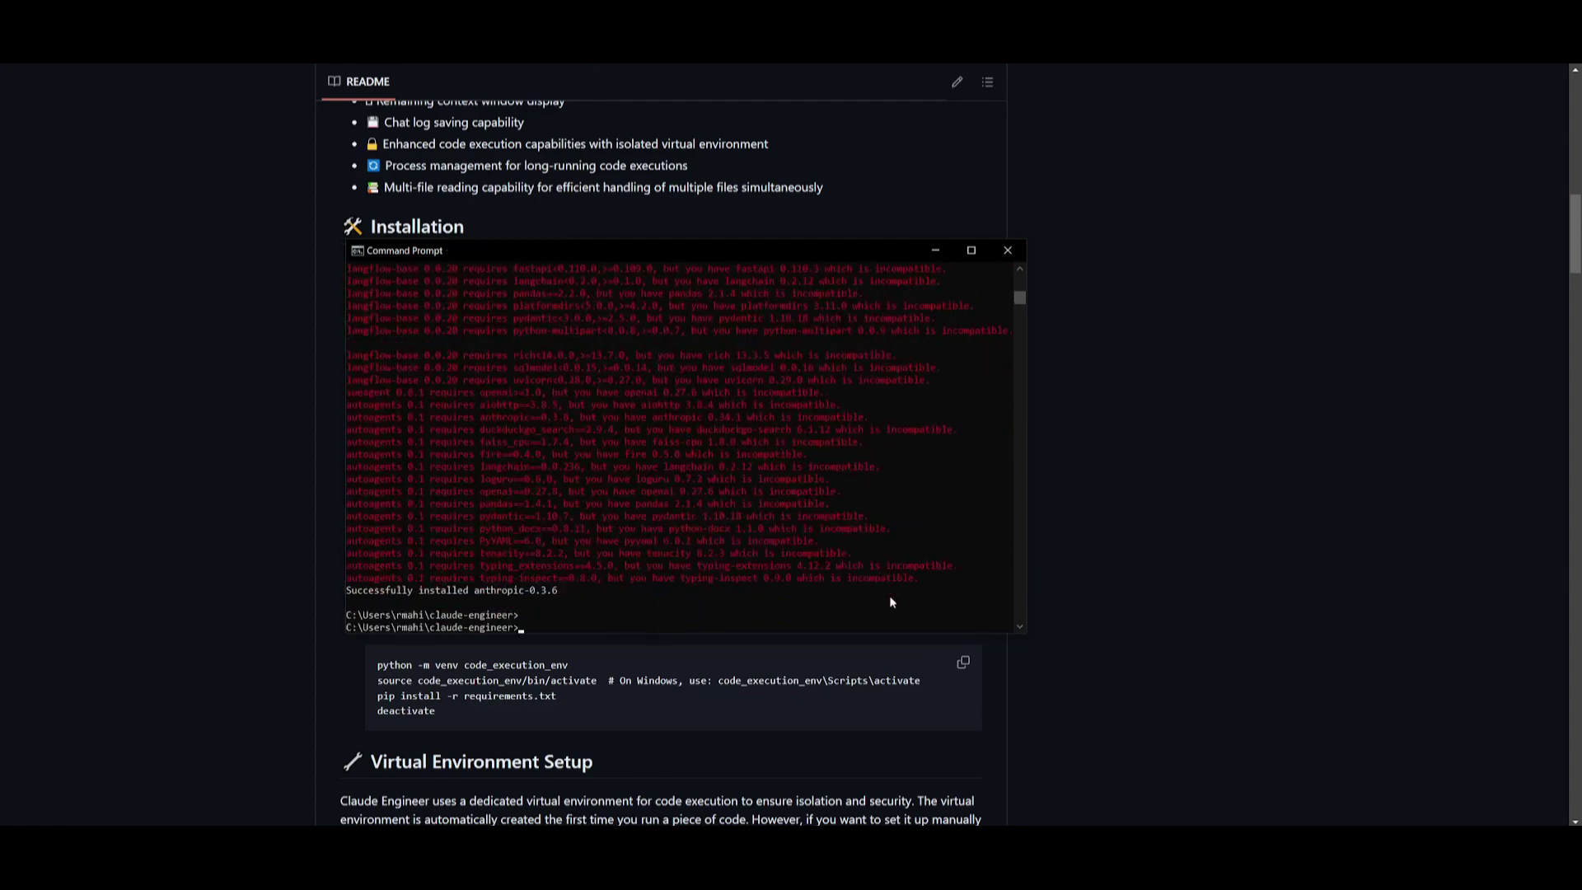
scroll(707, 586, down, 5)
scroll(708, 581, down, 3)
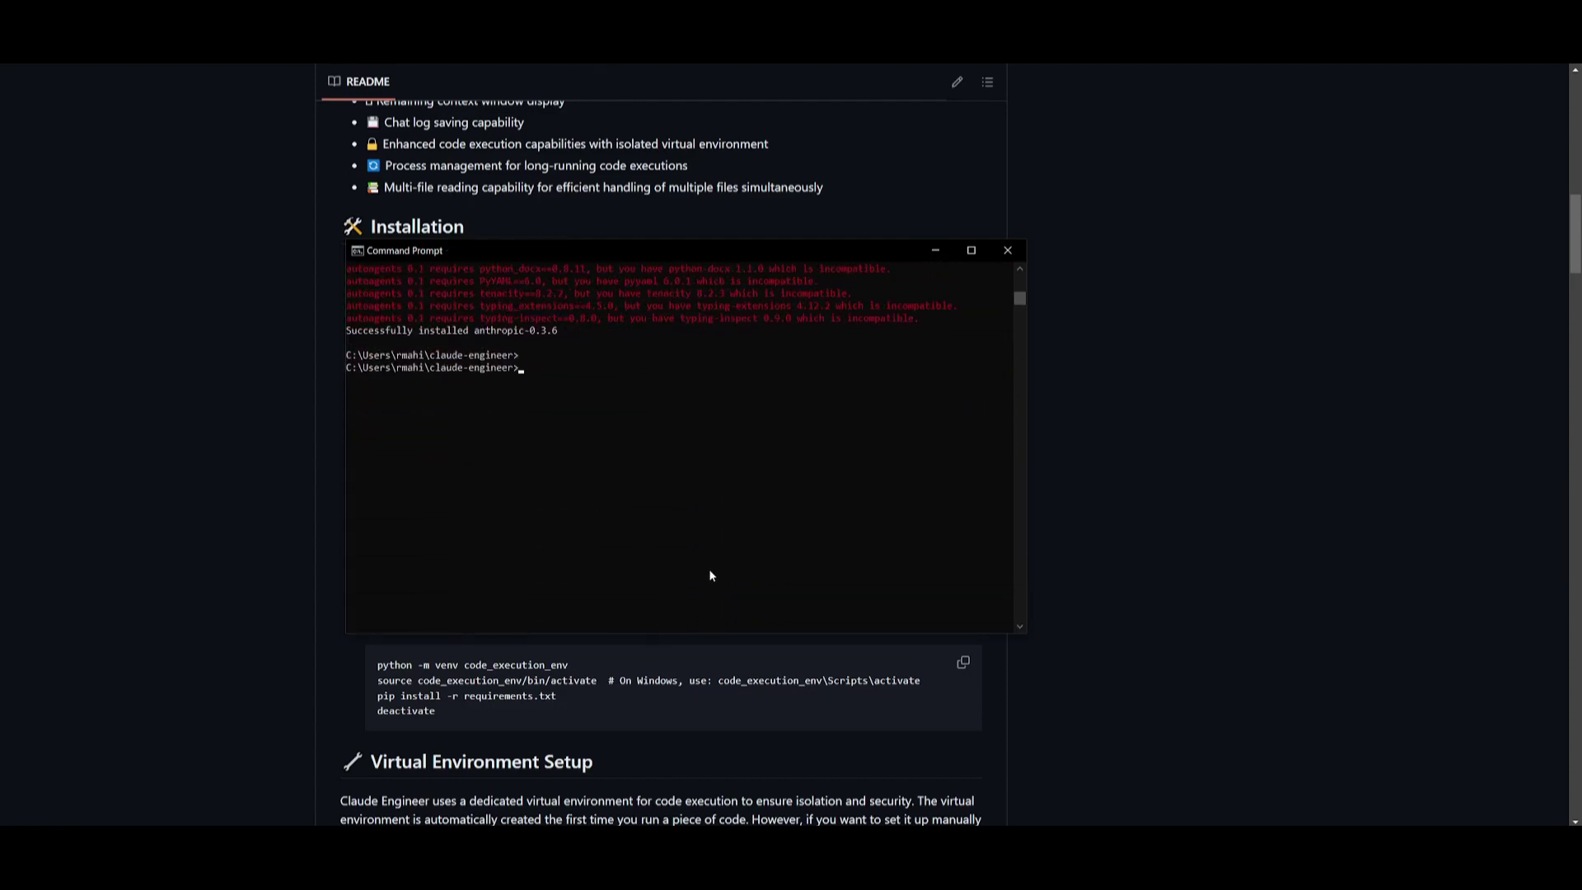
click(1220, 499)
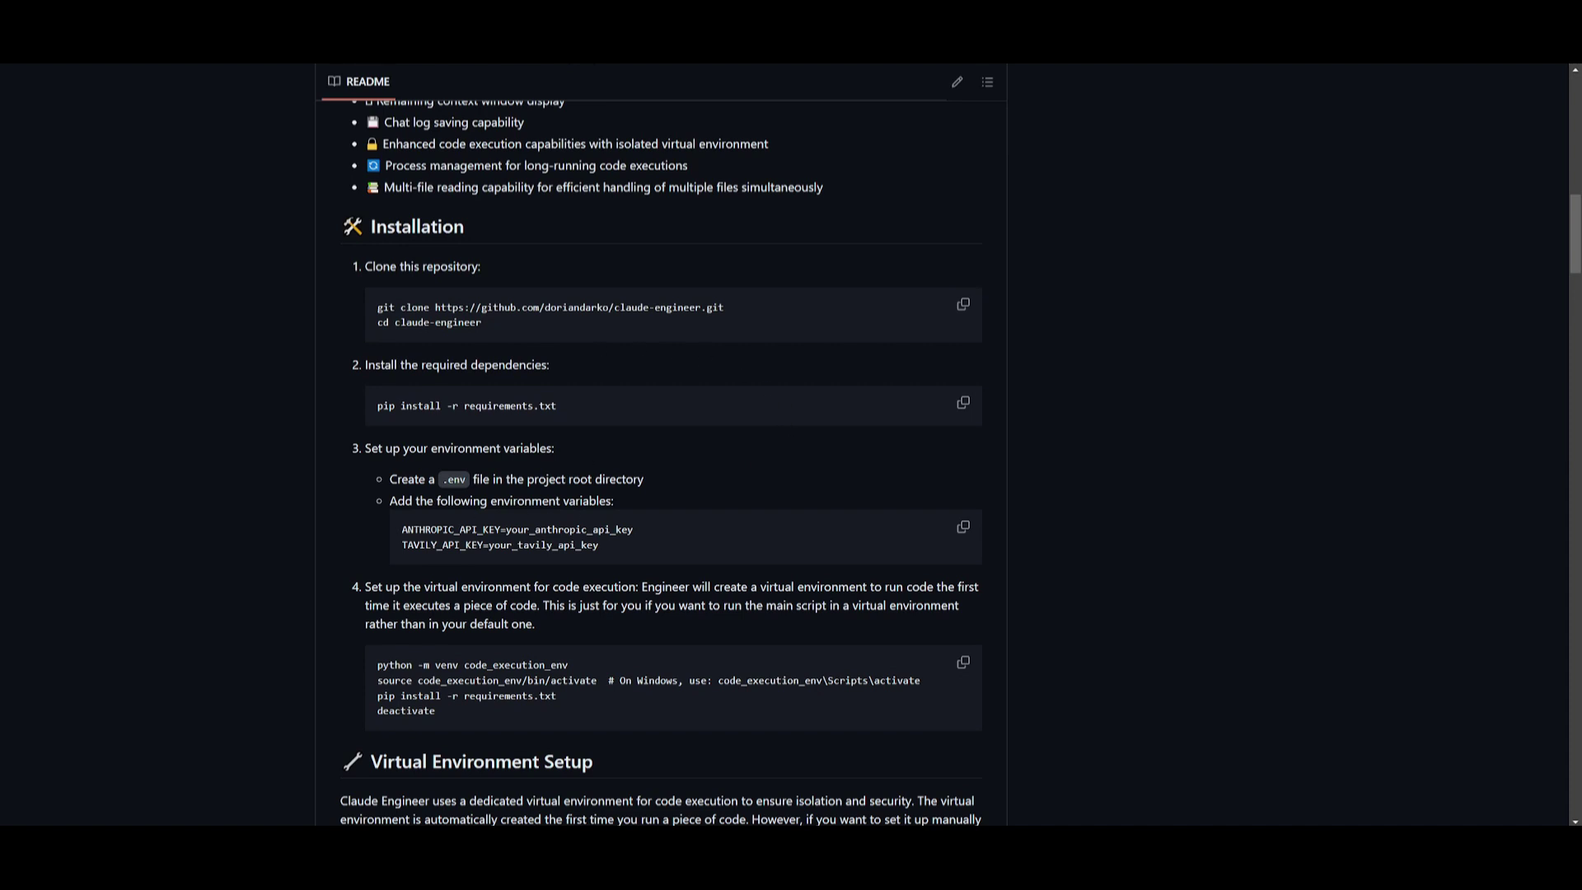
- Launch VS Code in a fresh window and begin opening the claude-engineer project folder
key(super)
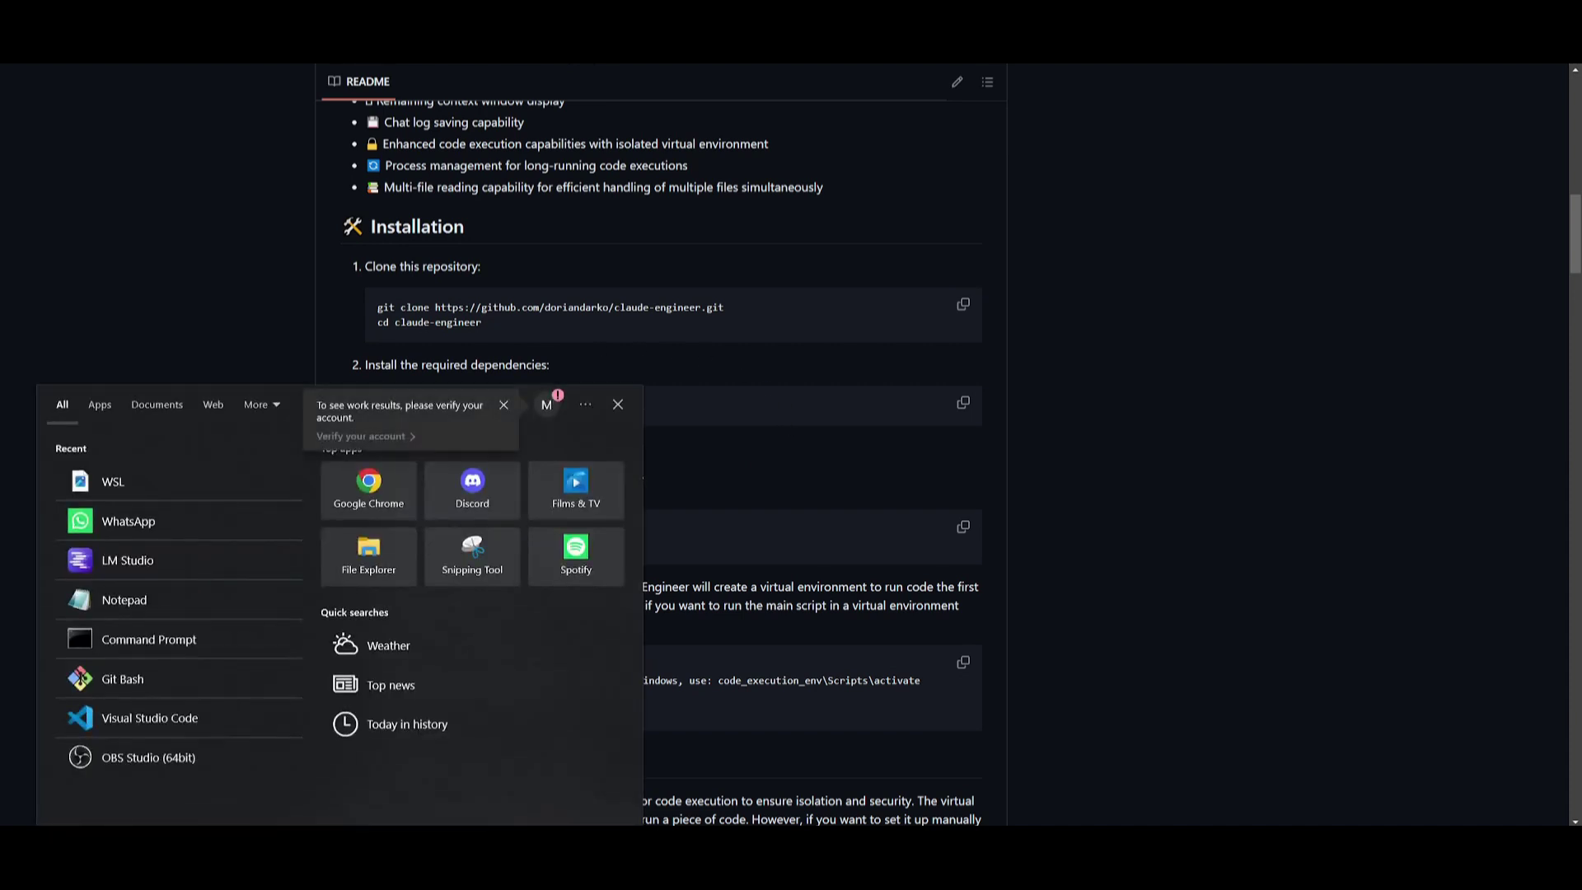
click(158, 723)
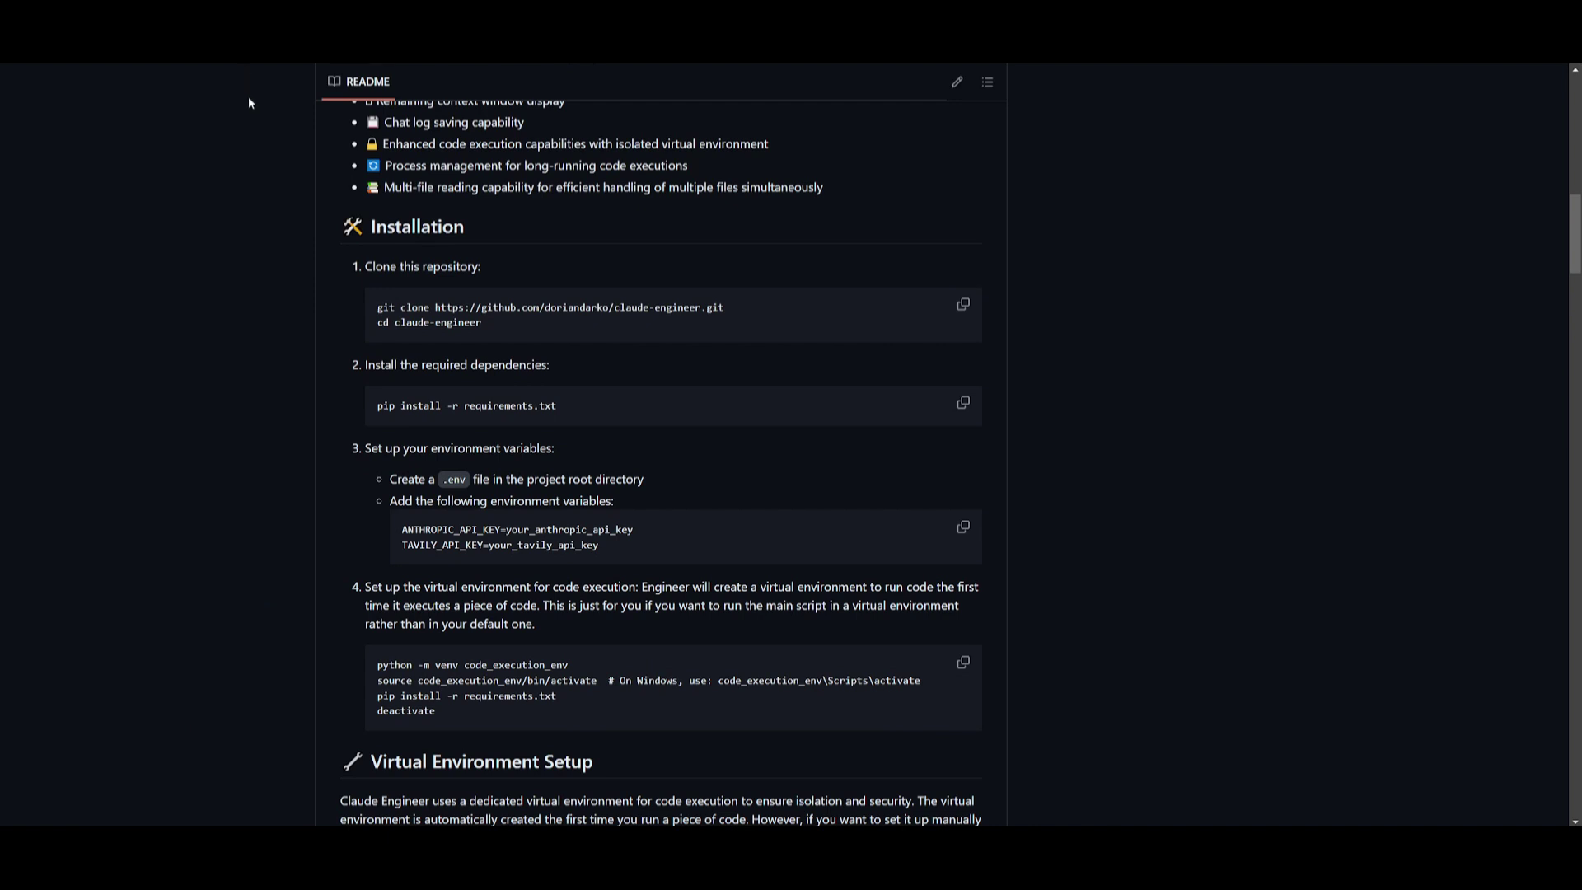
click(457, 154)
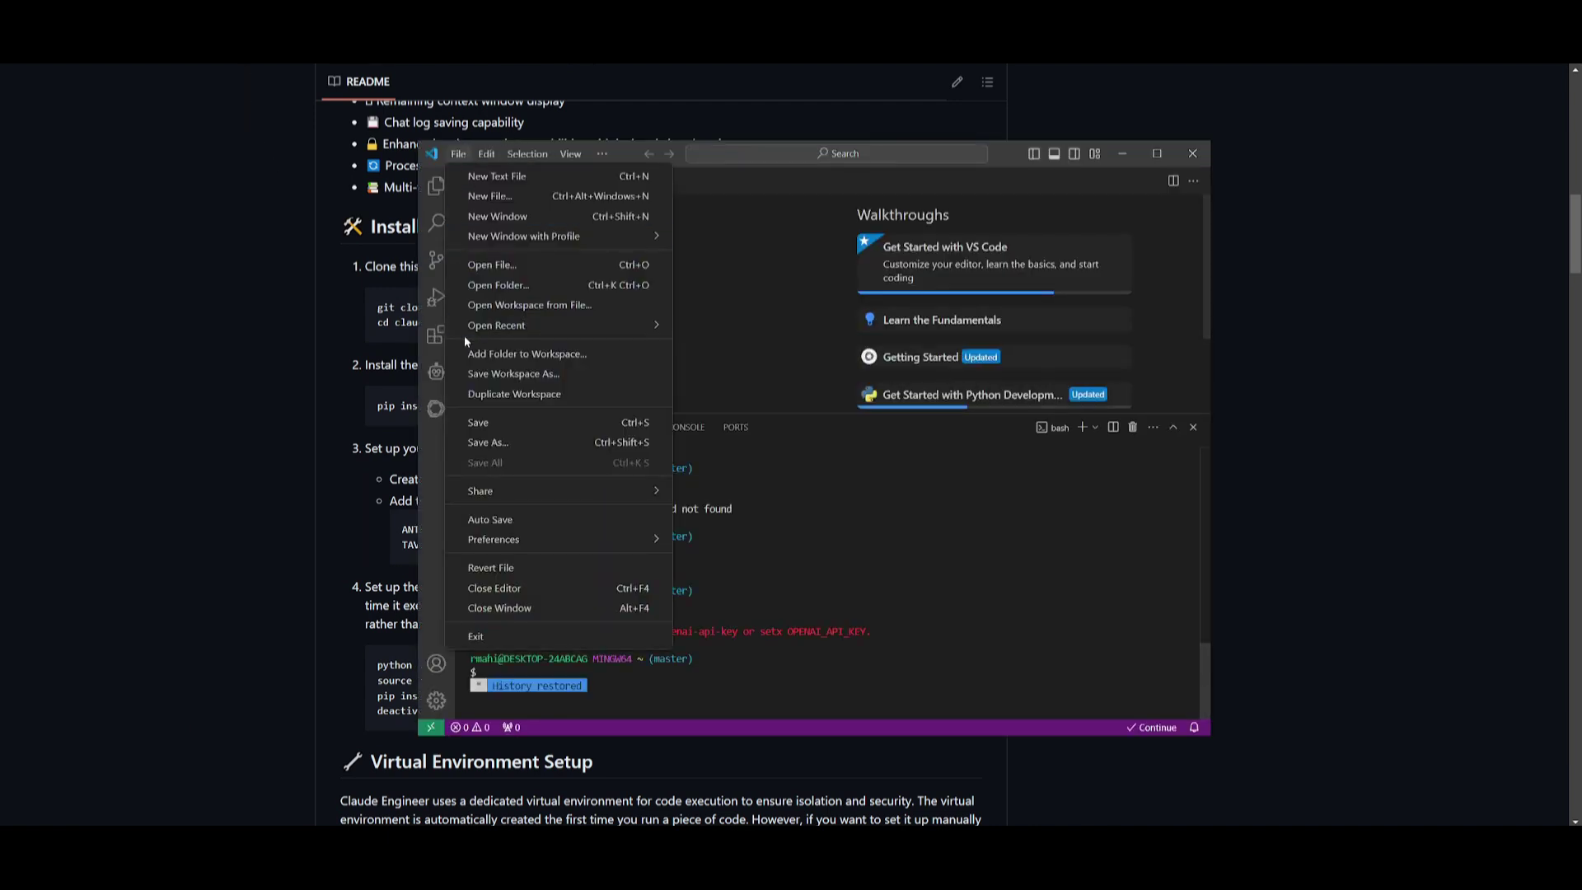
click(518, 229)
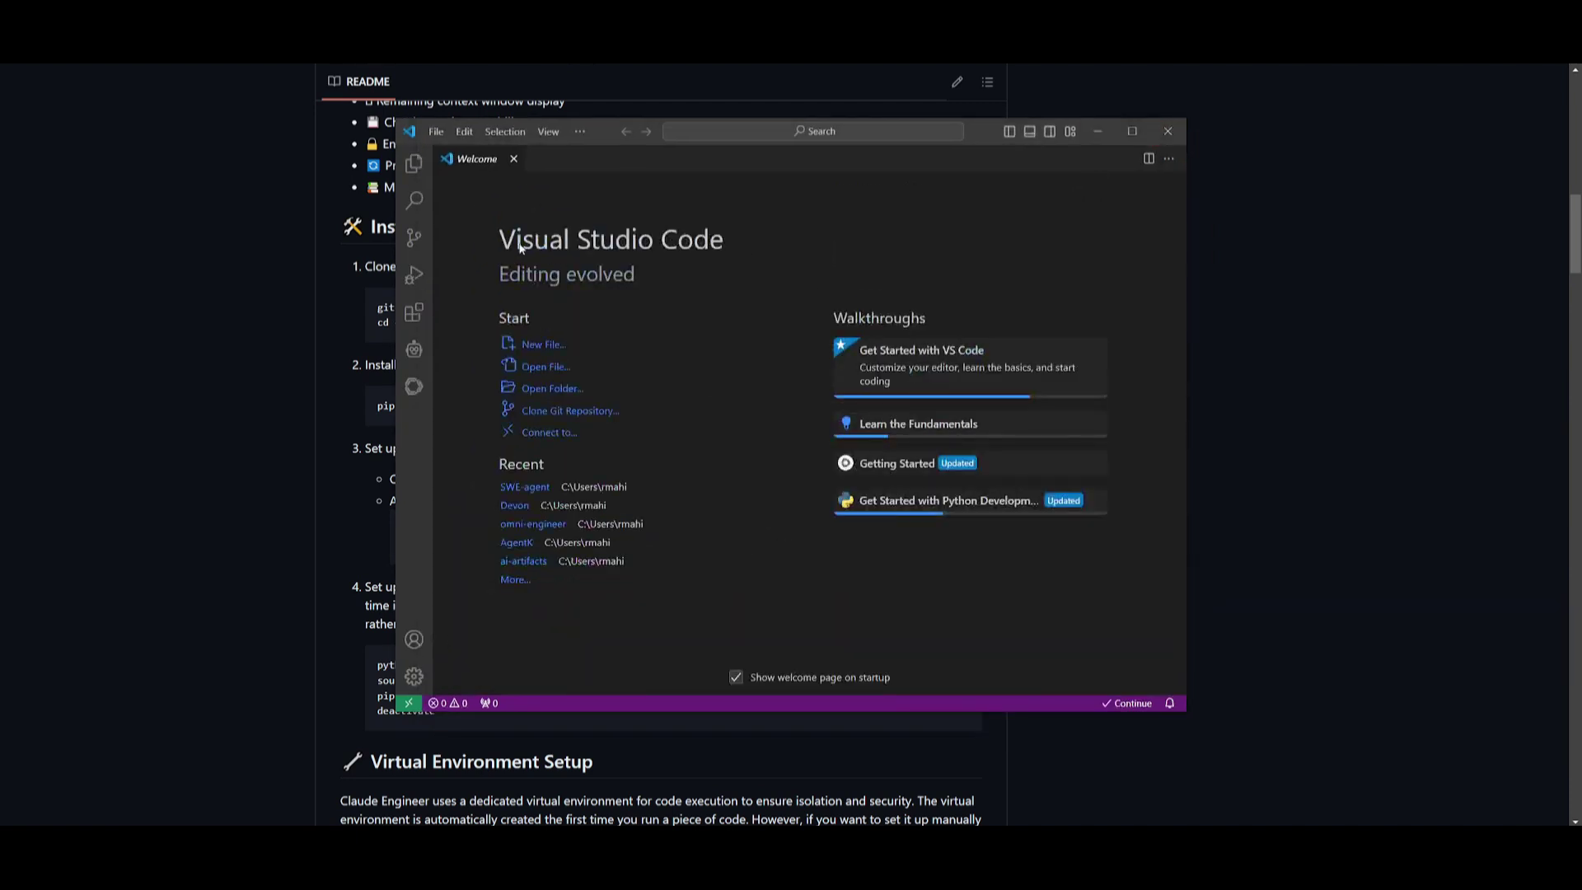
click(544, 388)
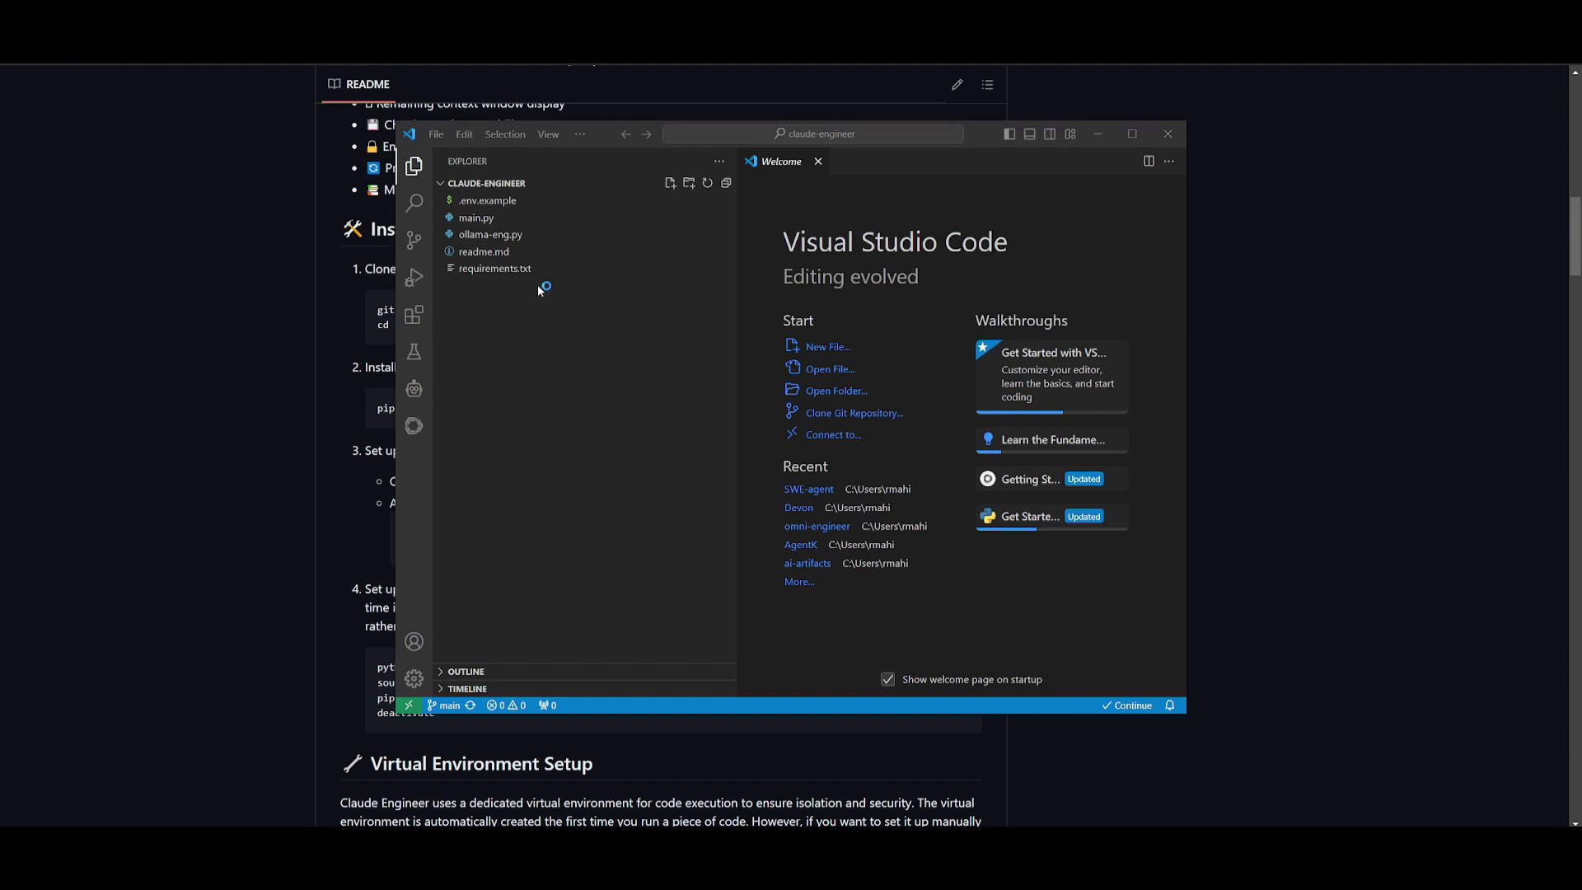
- Rename .env.example to .env via the context menu and save it
click(496, 203)
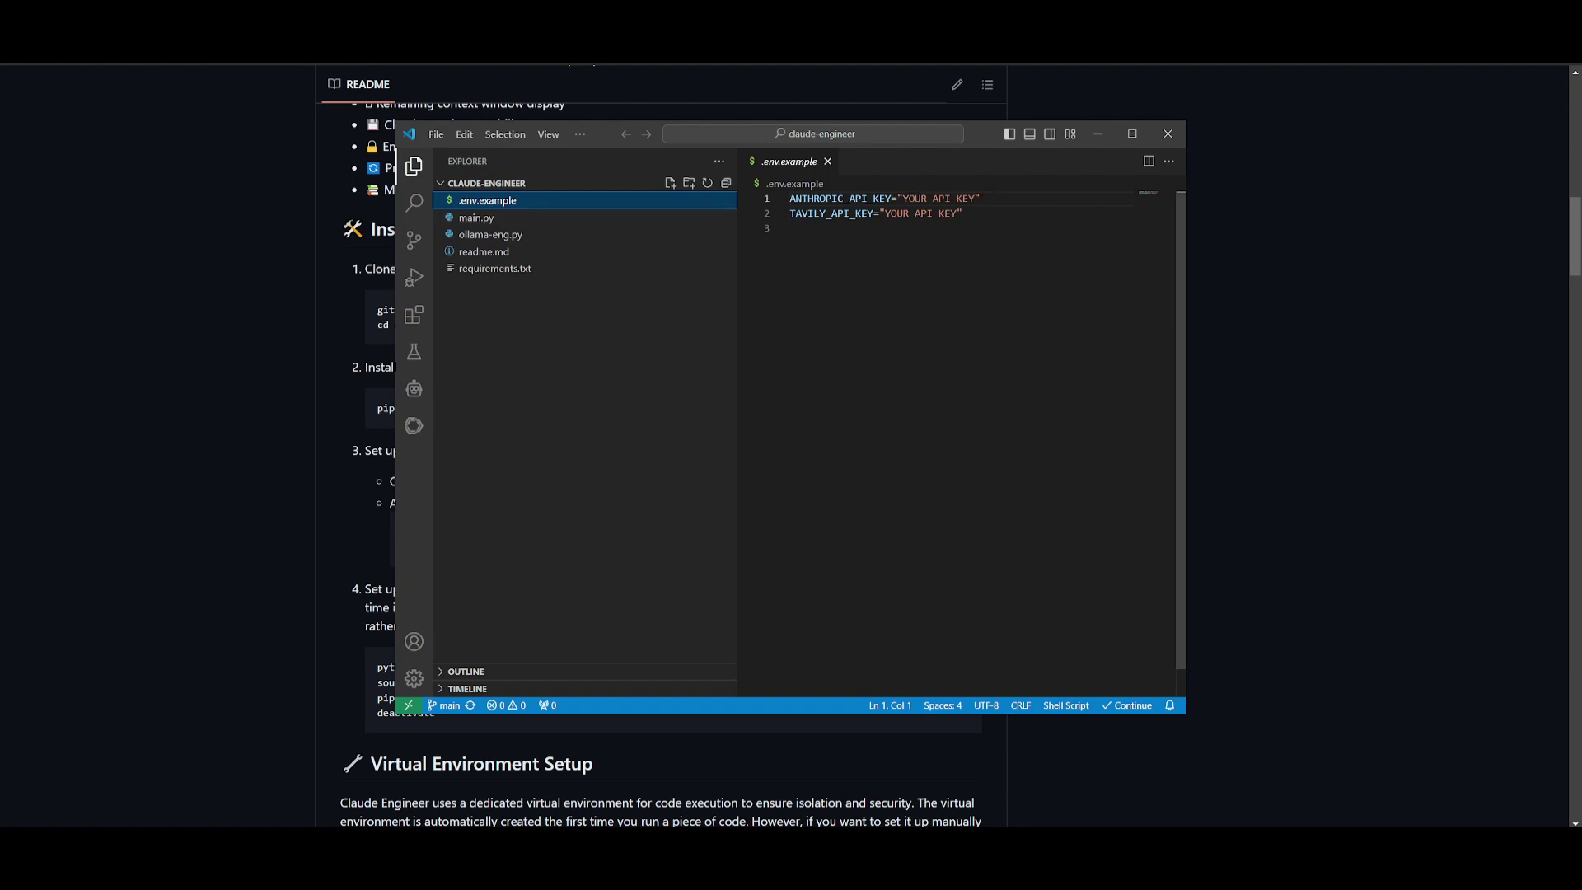
right_click(596, 201)
right_click(509, 201)
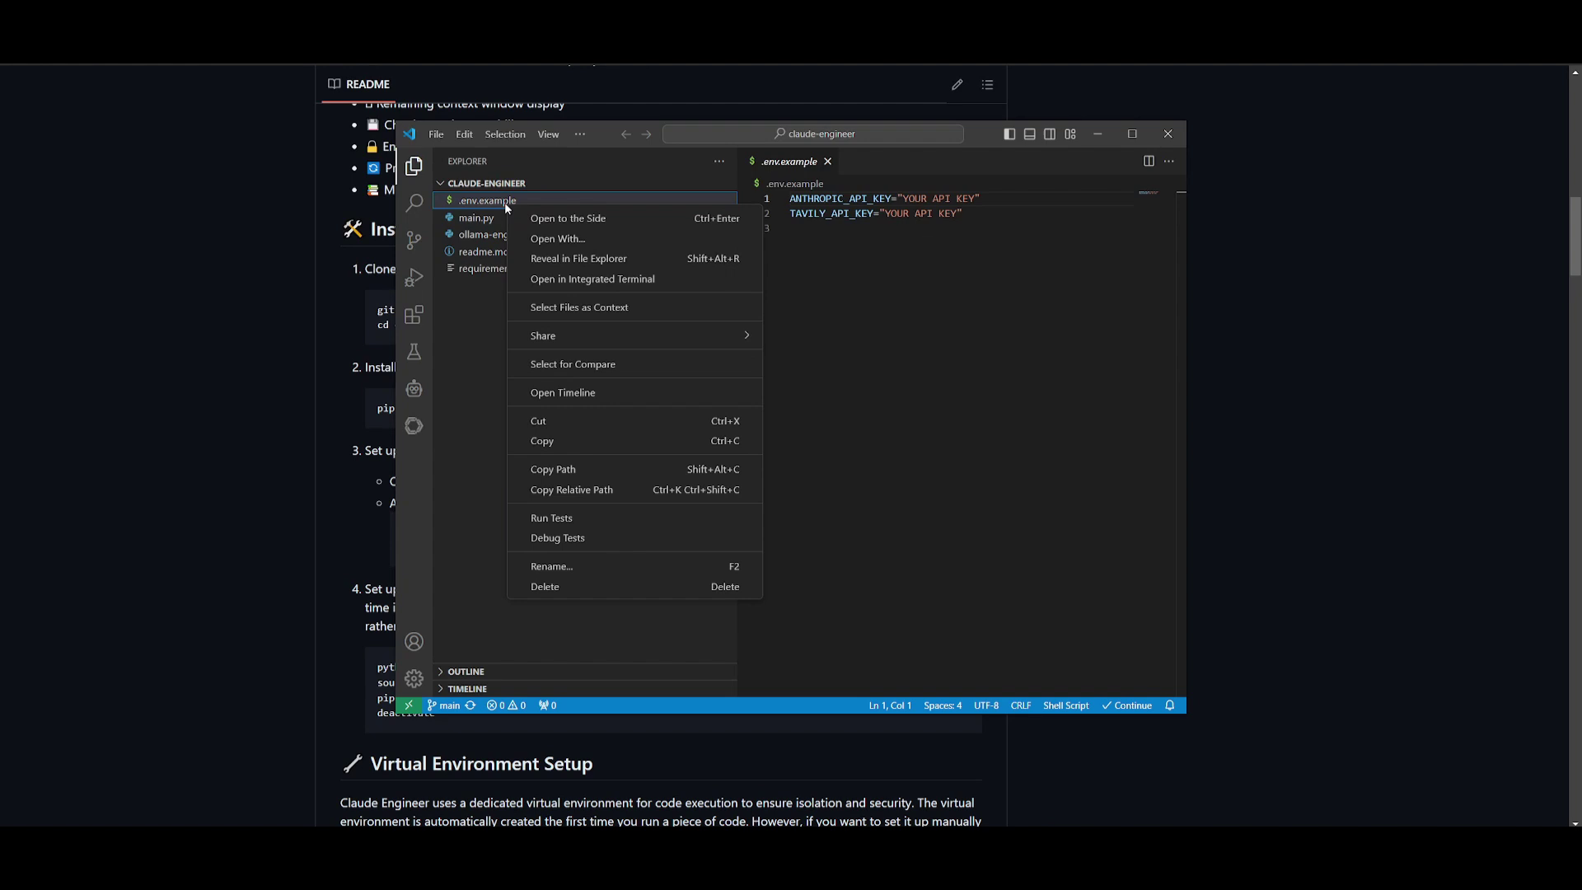
click(625, 565)
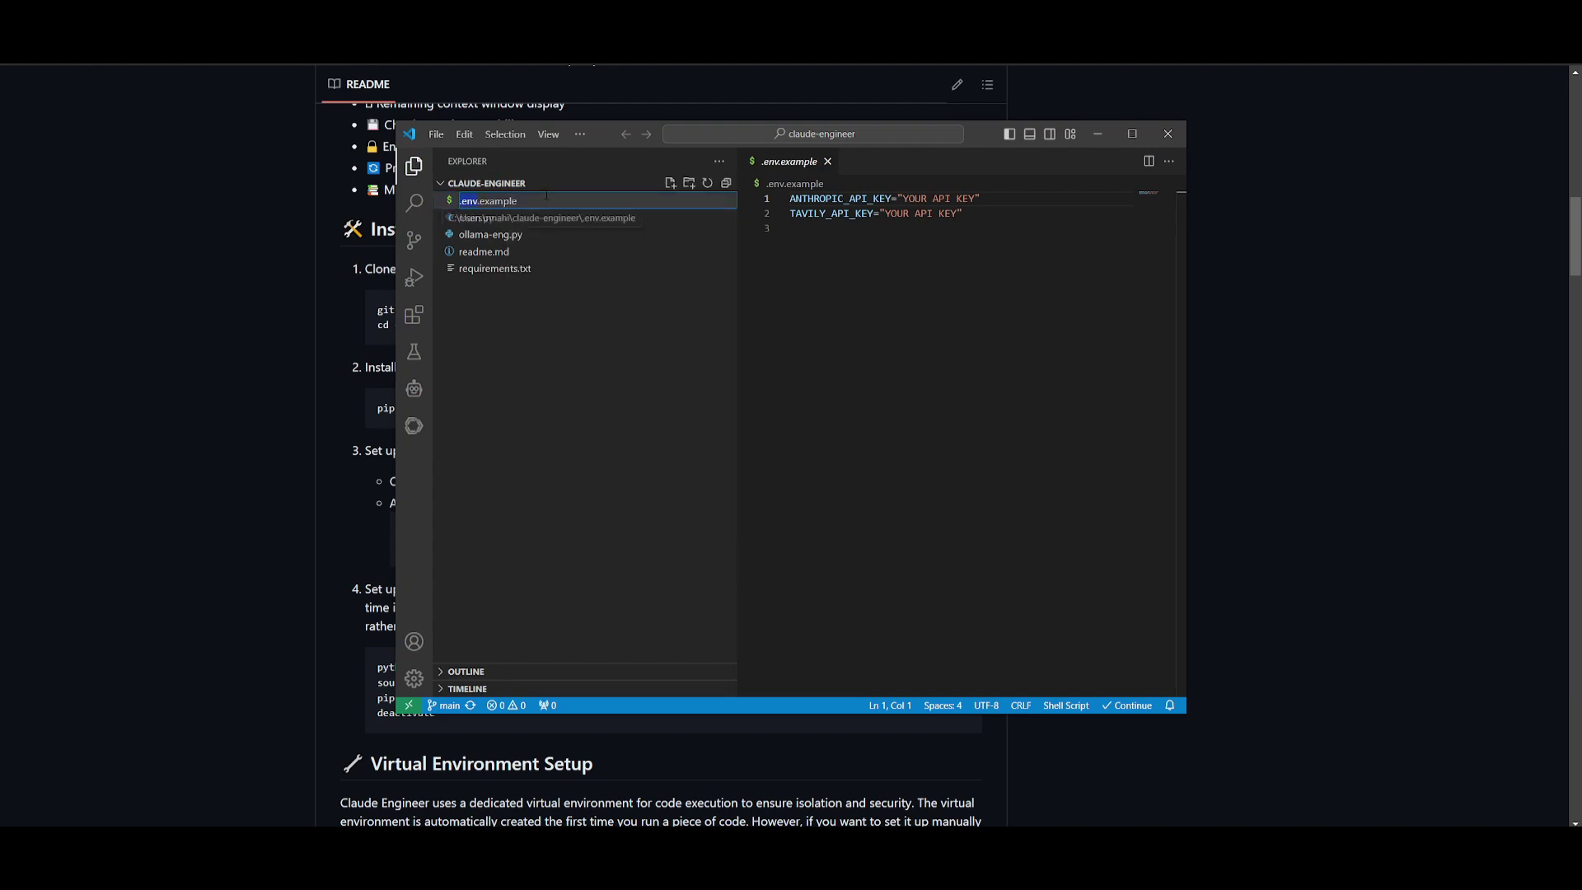
key(BackSpace)
key(Return)
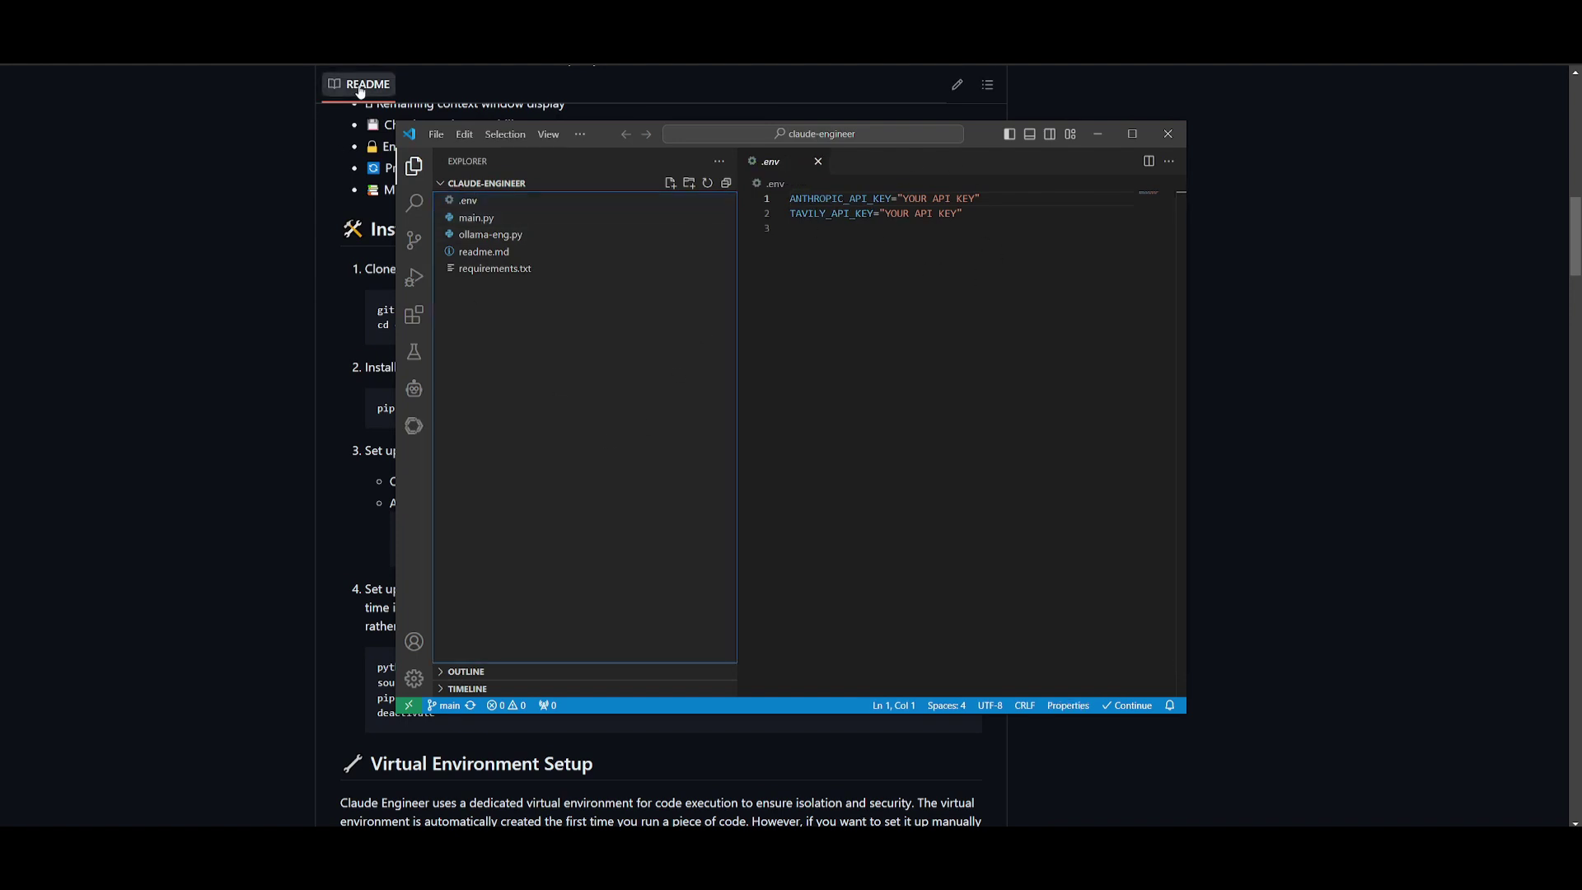
click(436, 134)
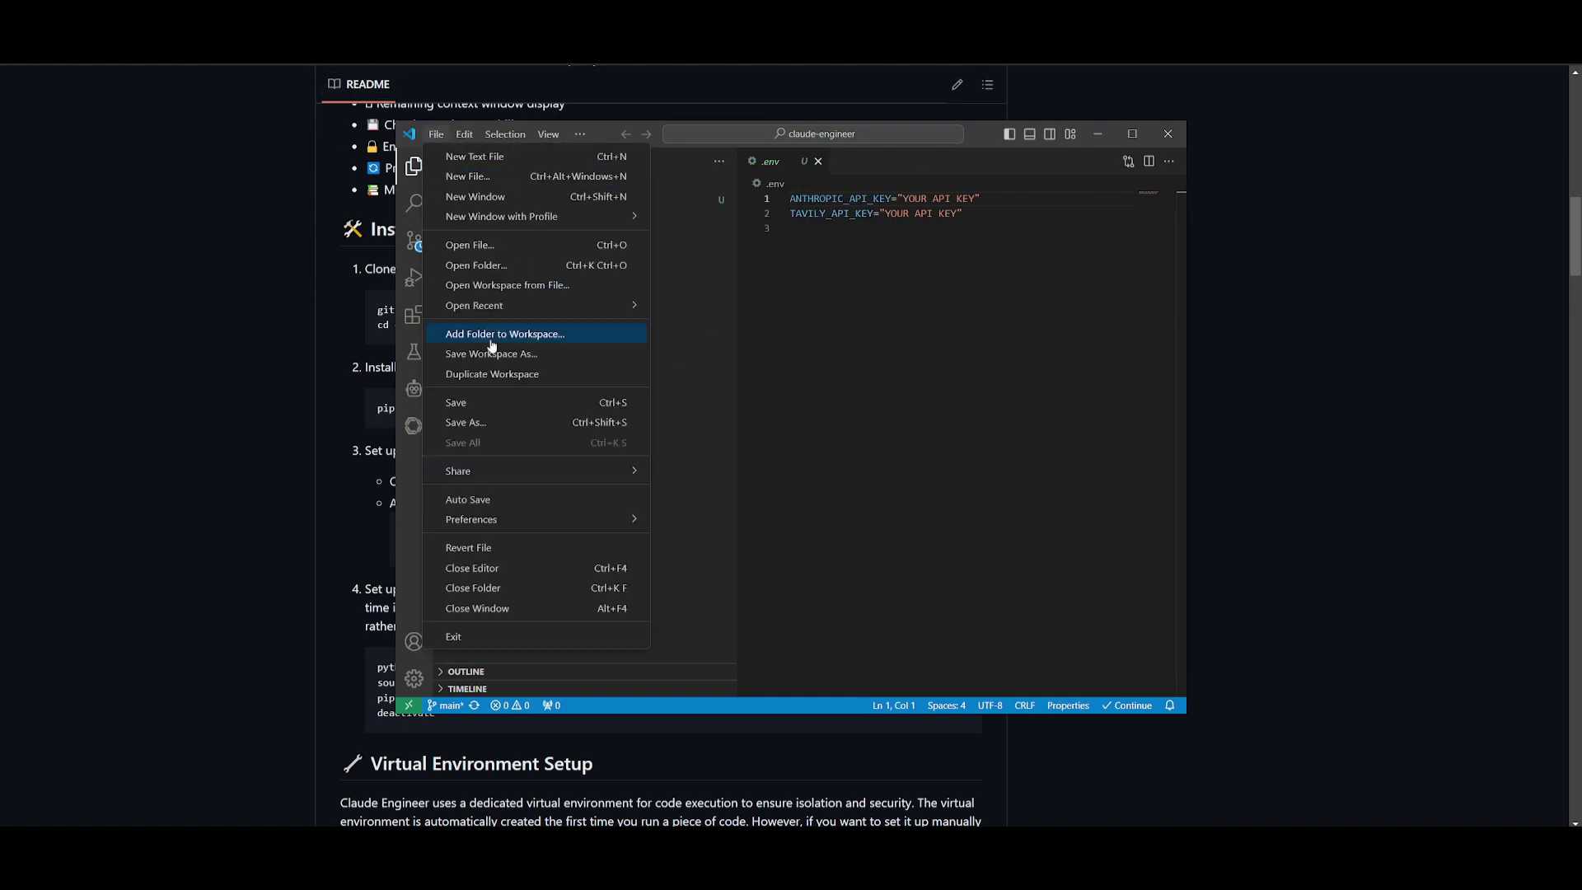
click(485, 408)
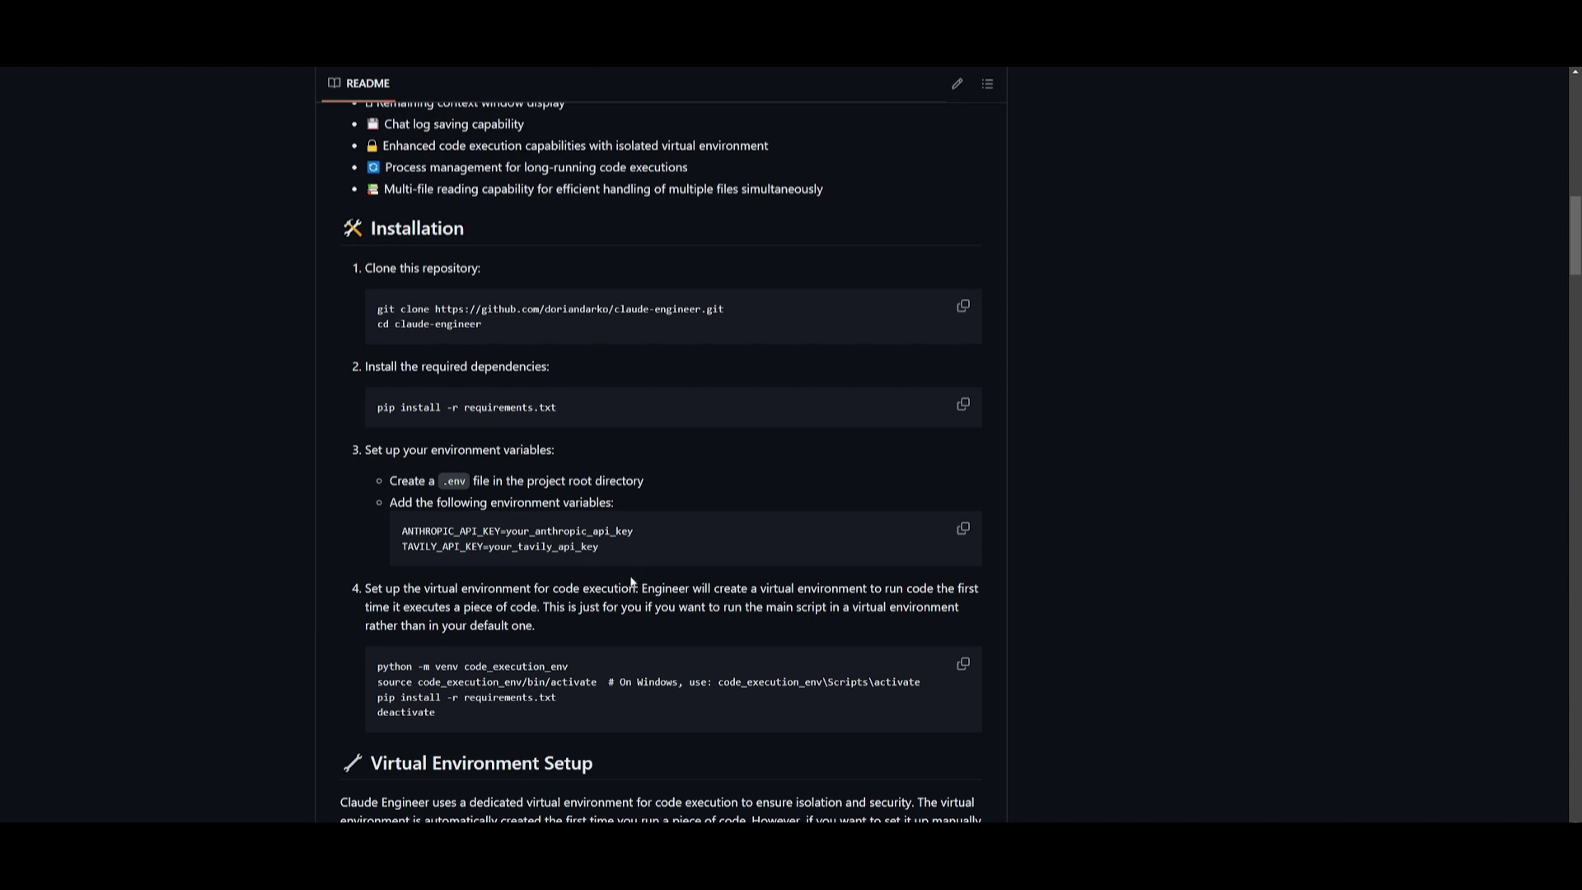
scroll(574, 571, down, 1)
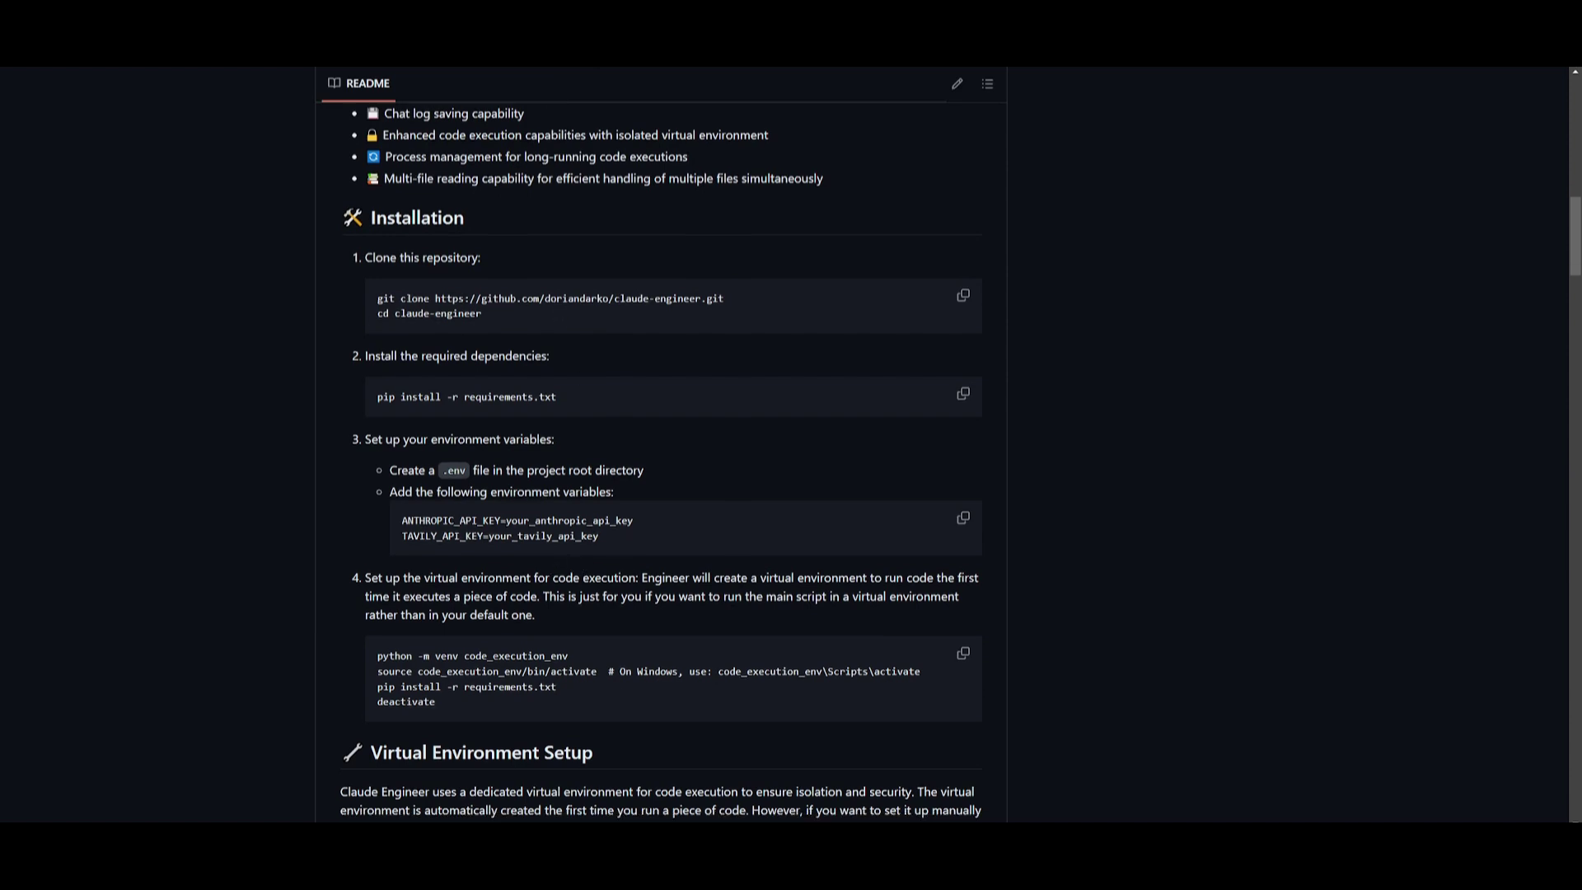
scroll(660, 463, down, 2)
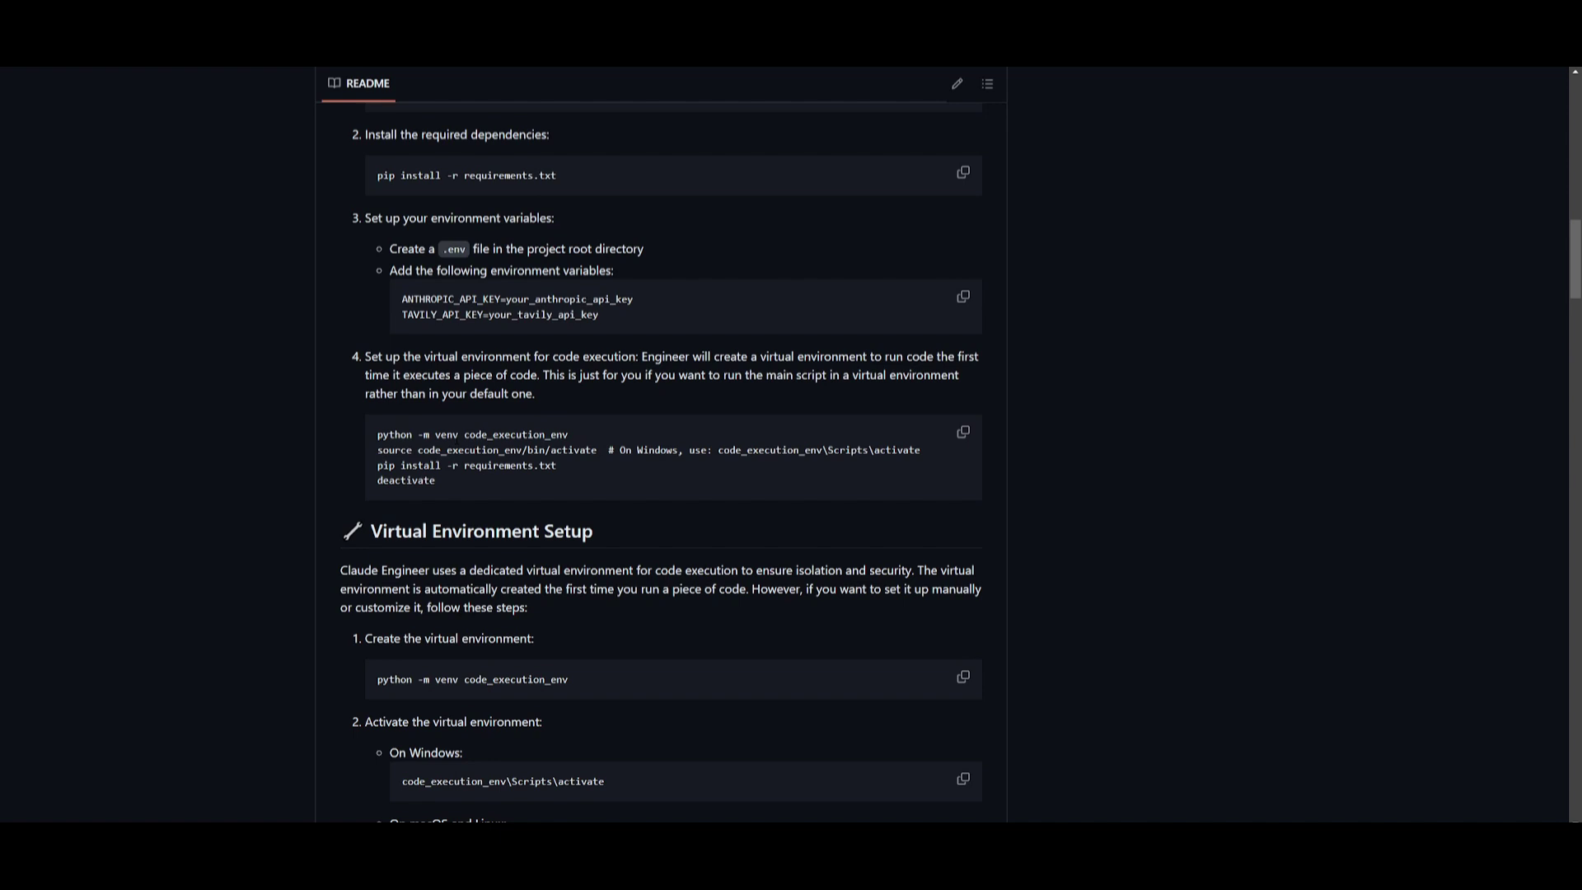
scroll(661, 446, down, 1)
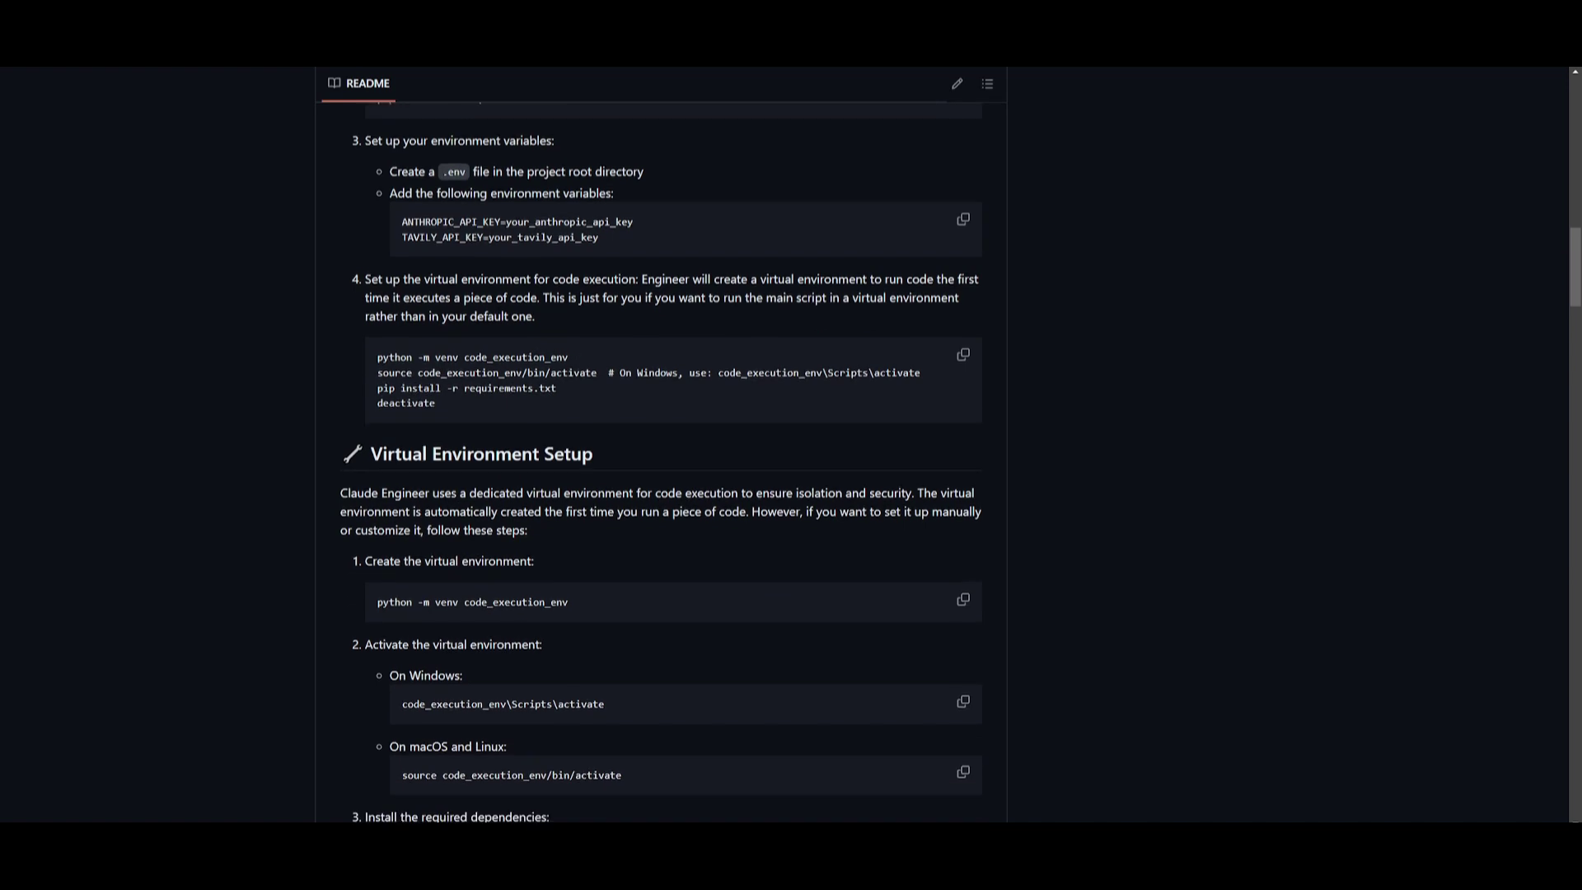
- Review the venv creation command, glance at Command Prompt, and check the code_execution_env step in the README
drag(578, 607, 313, 603)
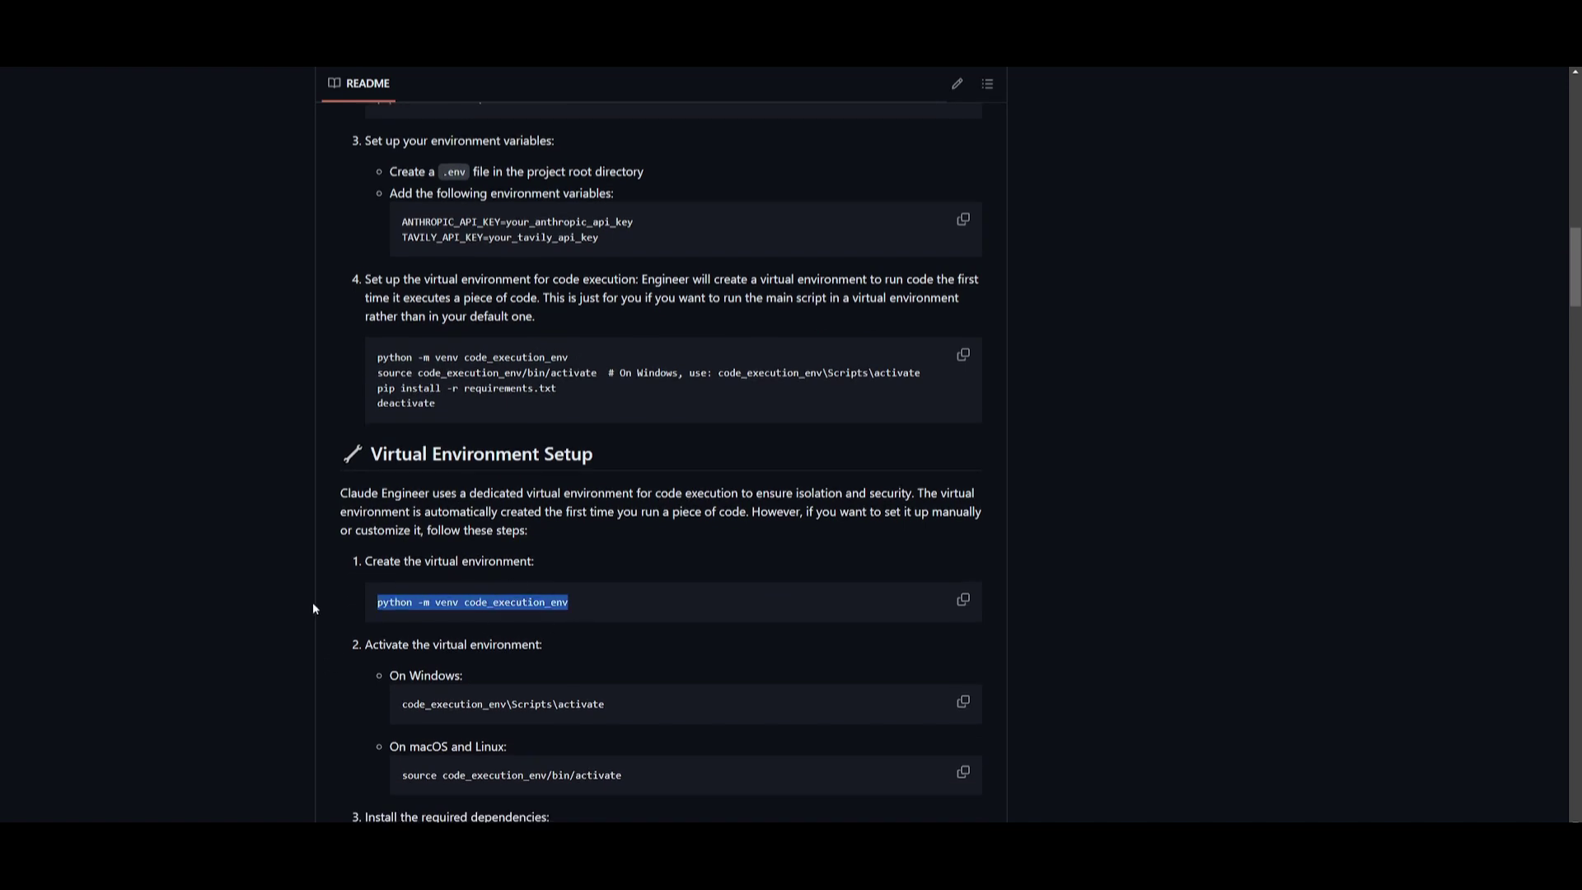
click(406, 580)
key(alt+Tab)
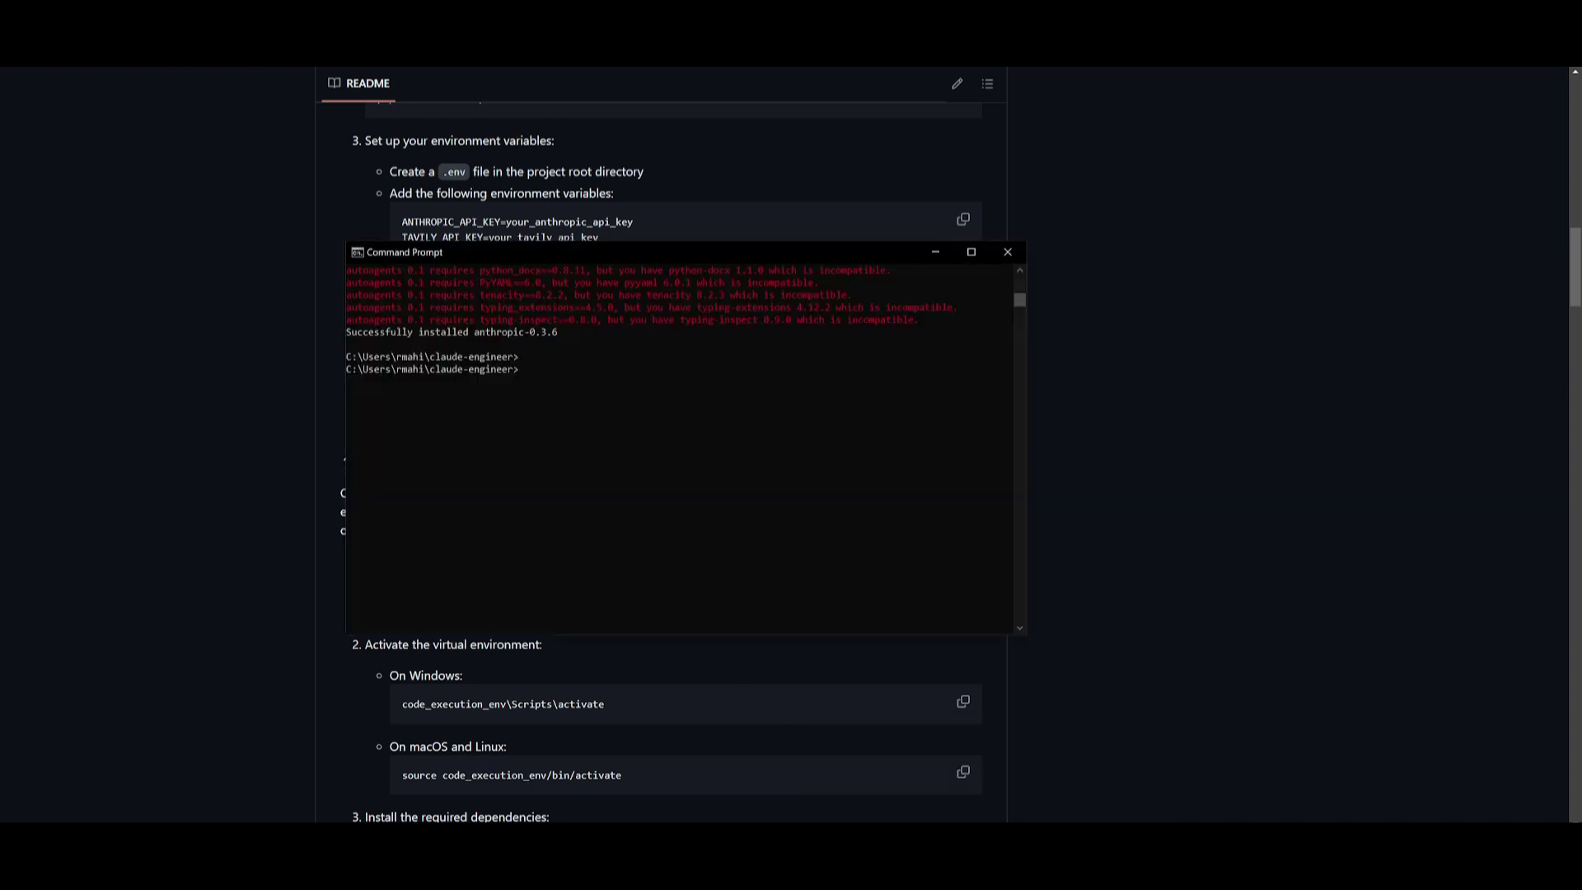
key(alt+Tab)
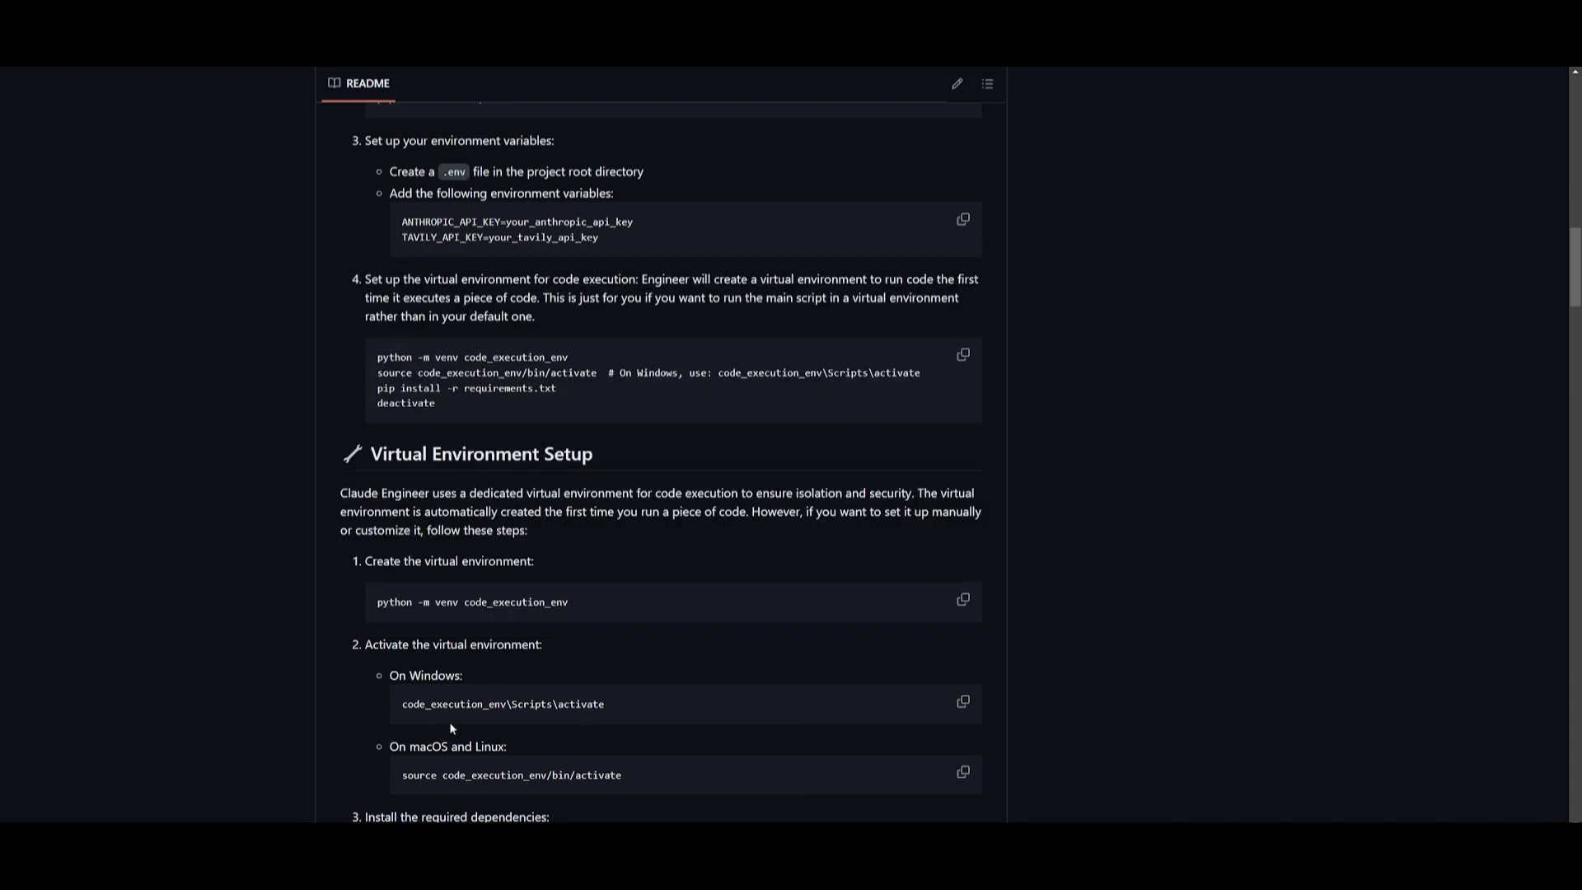
double_click(454, 703)
click(453, 704)
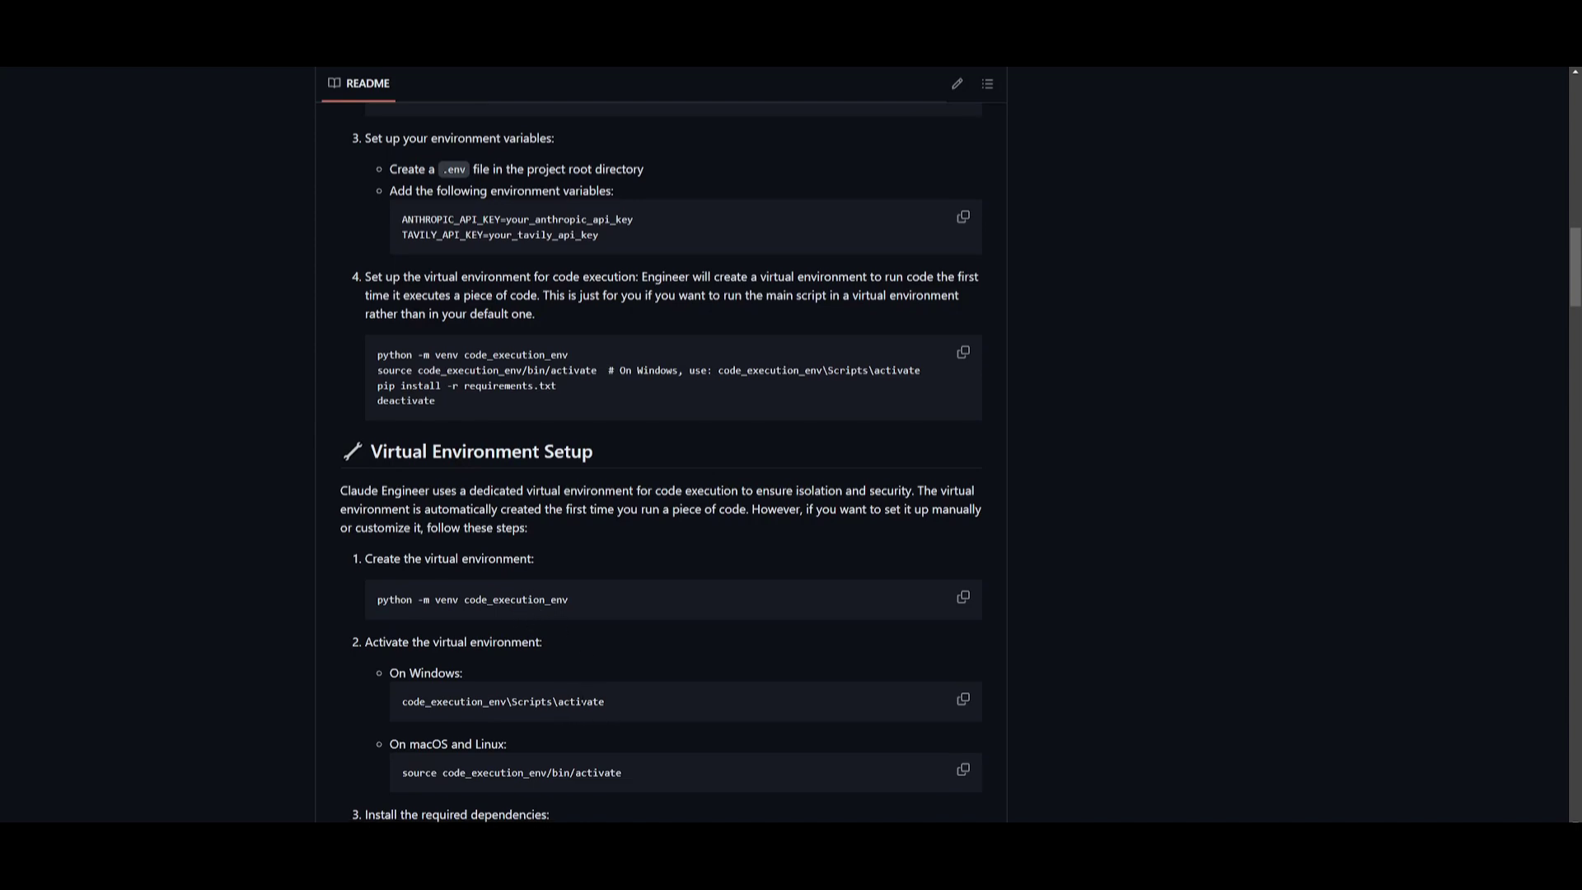
scroll(662, 445, down, 1)
scroll(584, 704, down, 2)
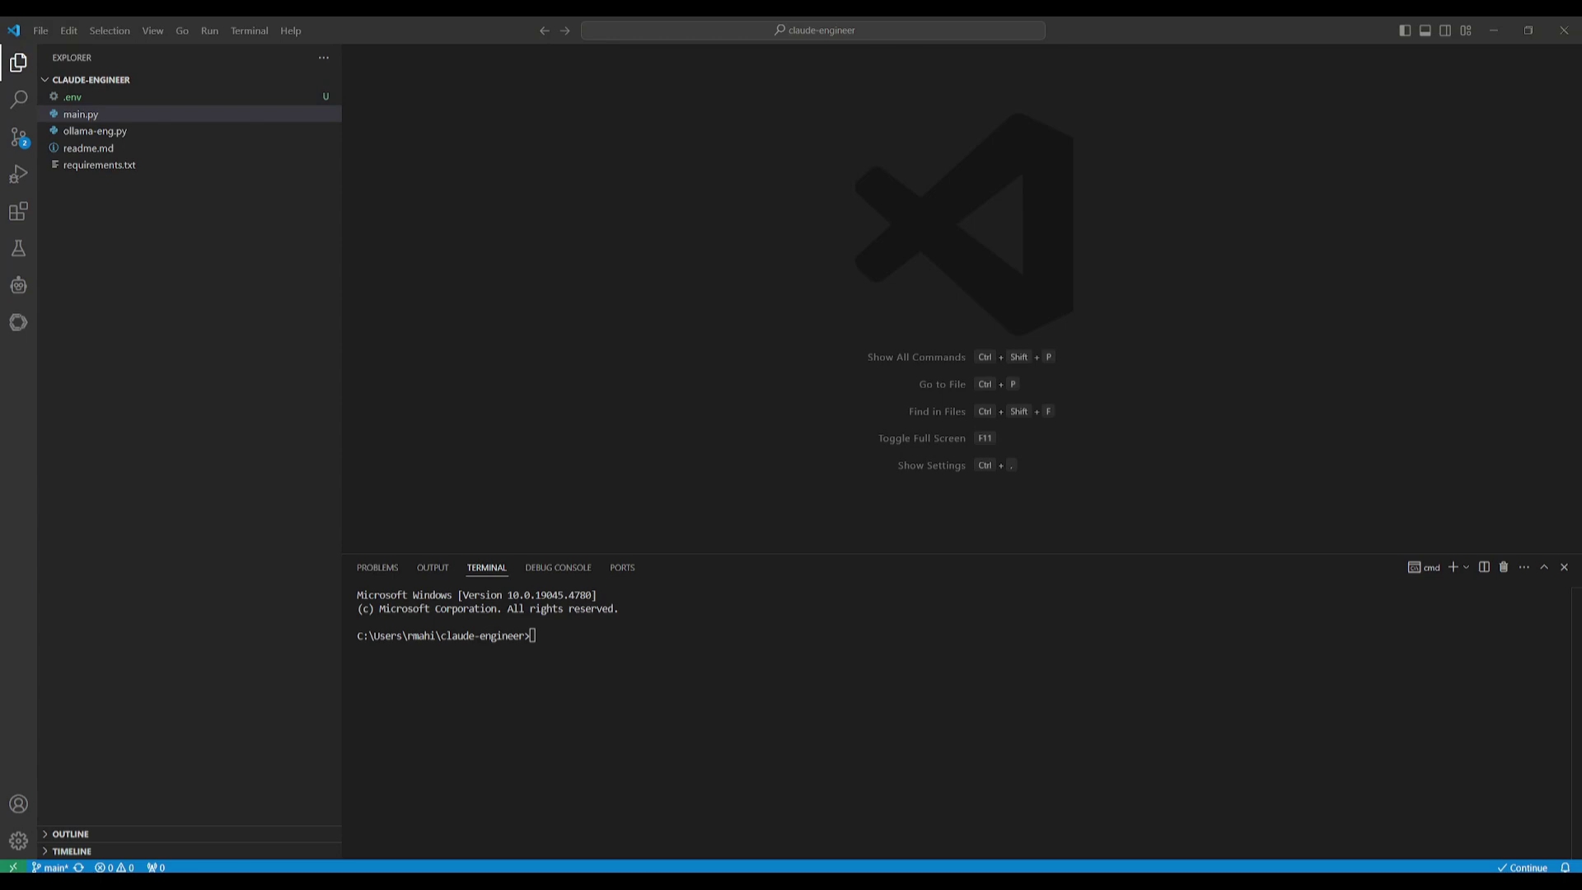
- Run main.py to start Claude Engineer and enlarge the terminal panel
click(91, 116)
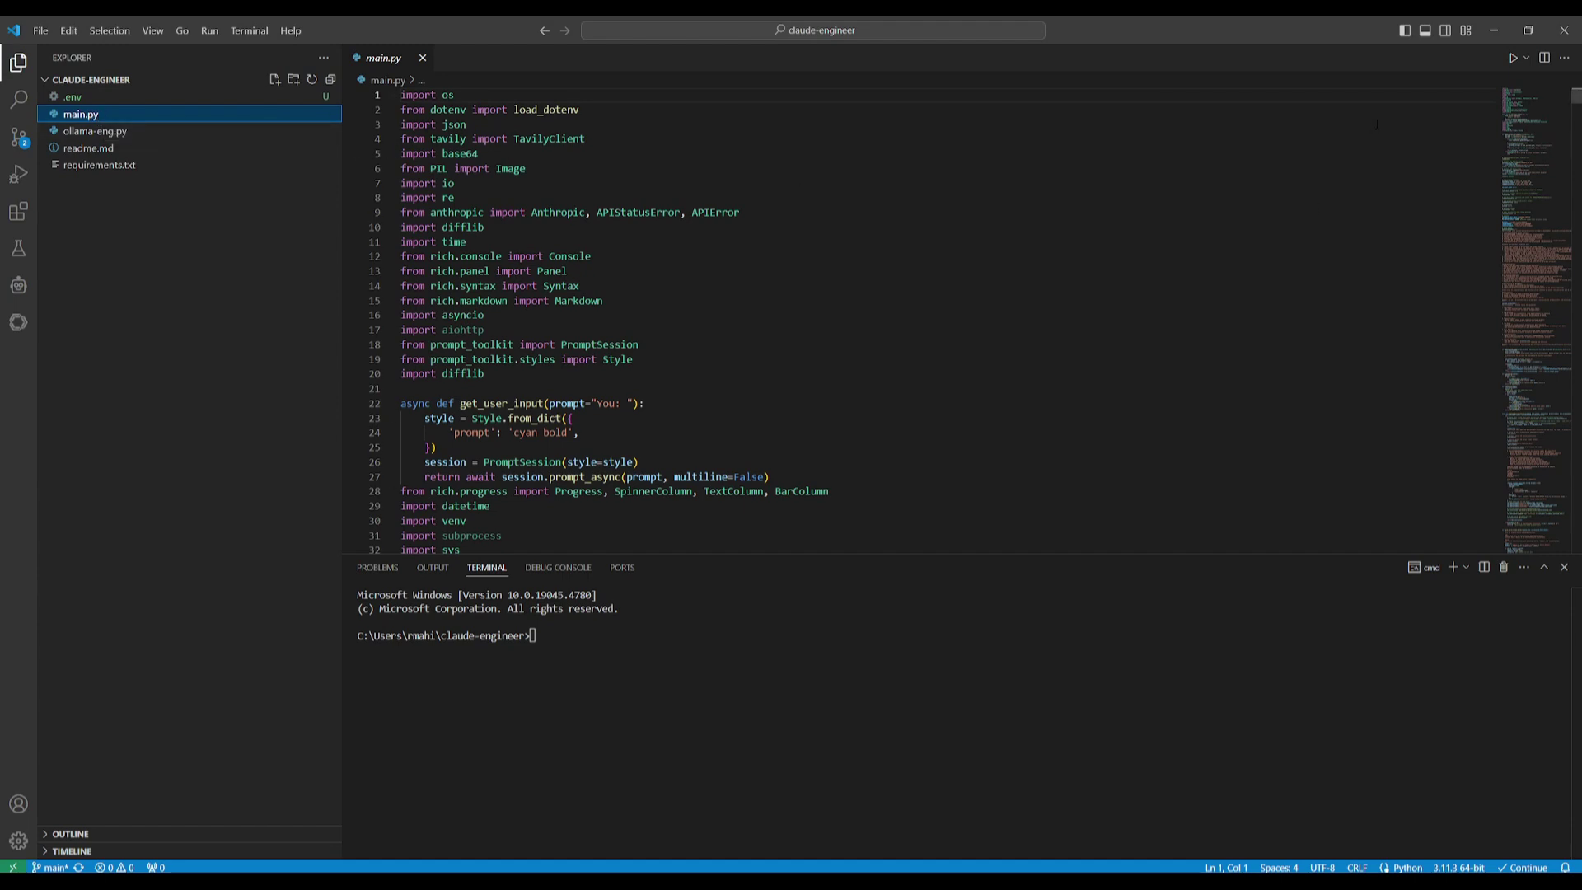
click(1514, 58)
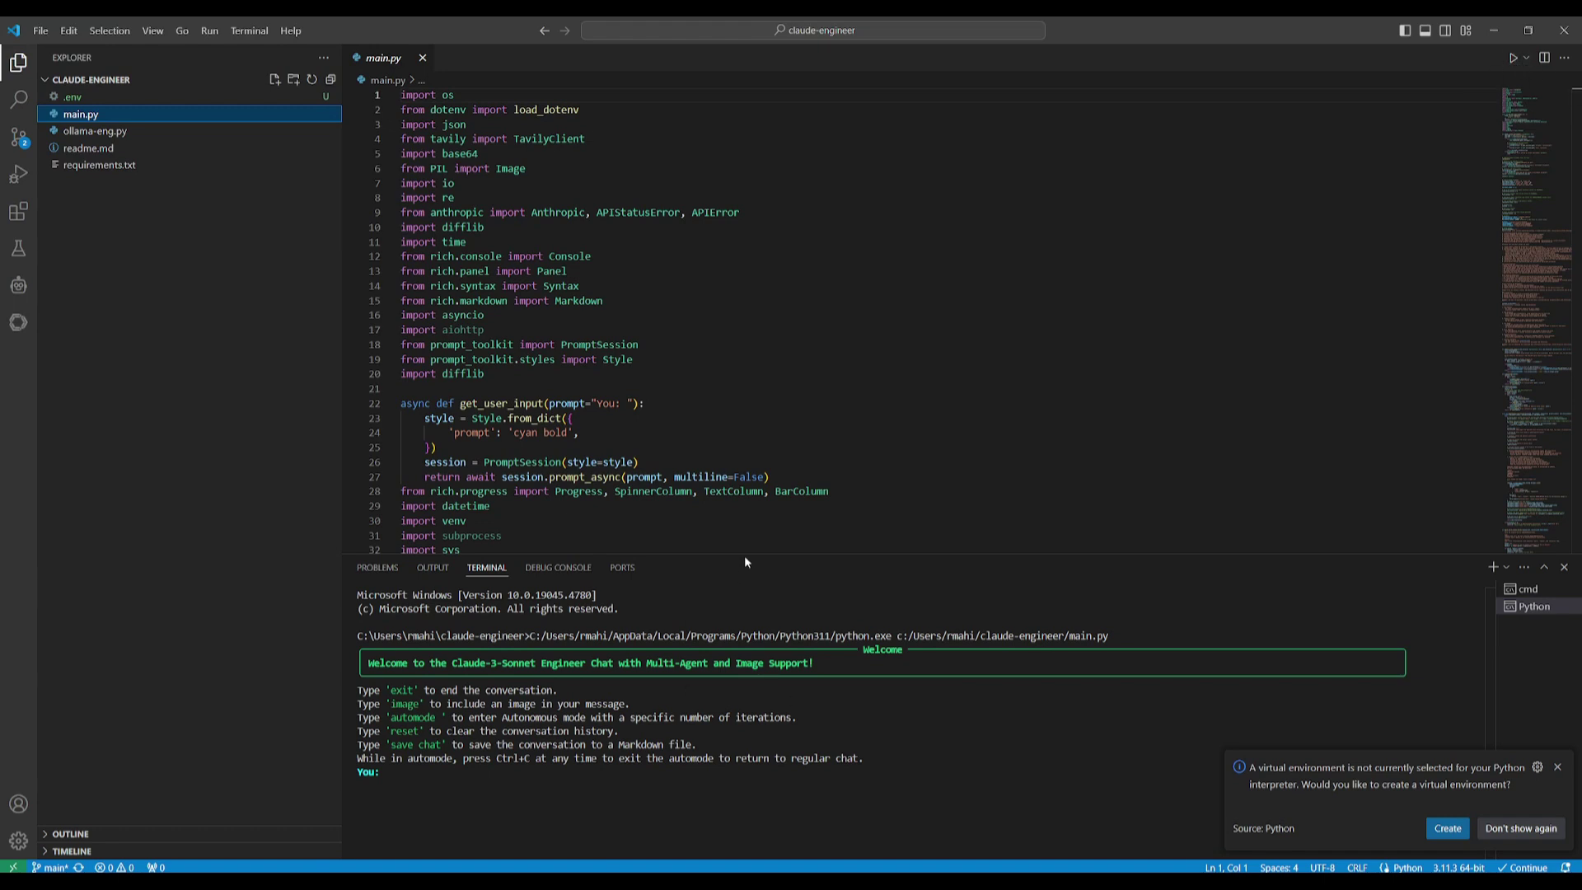
drag(744, 554, 727, 302)
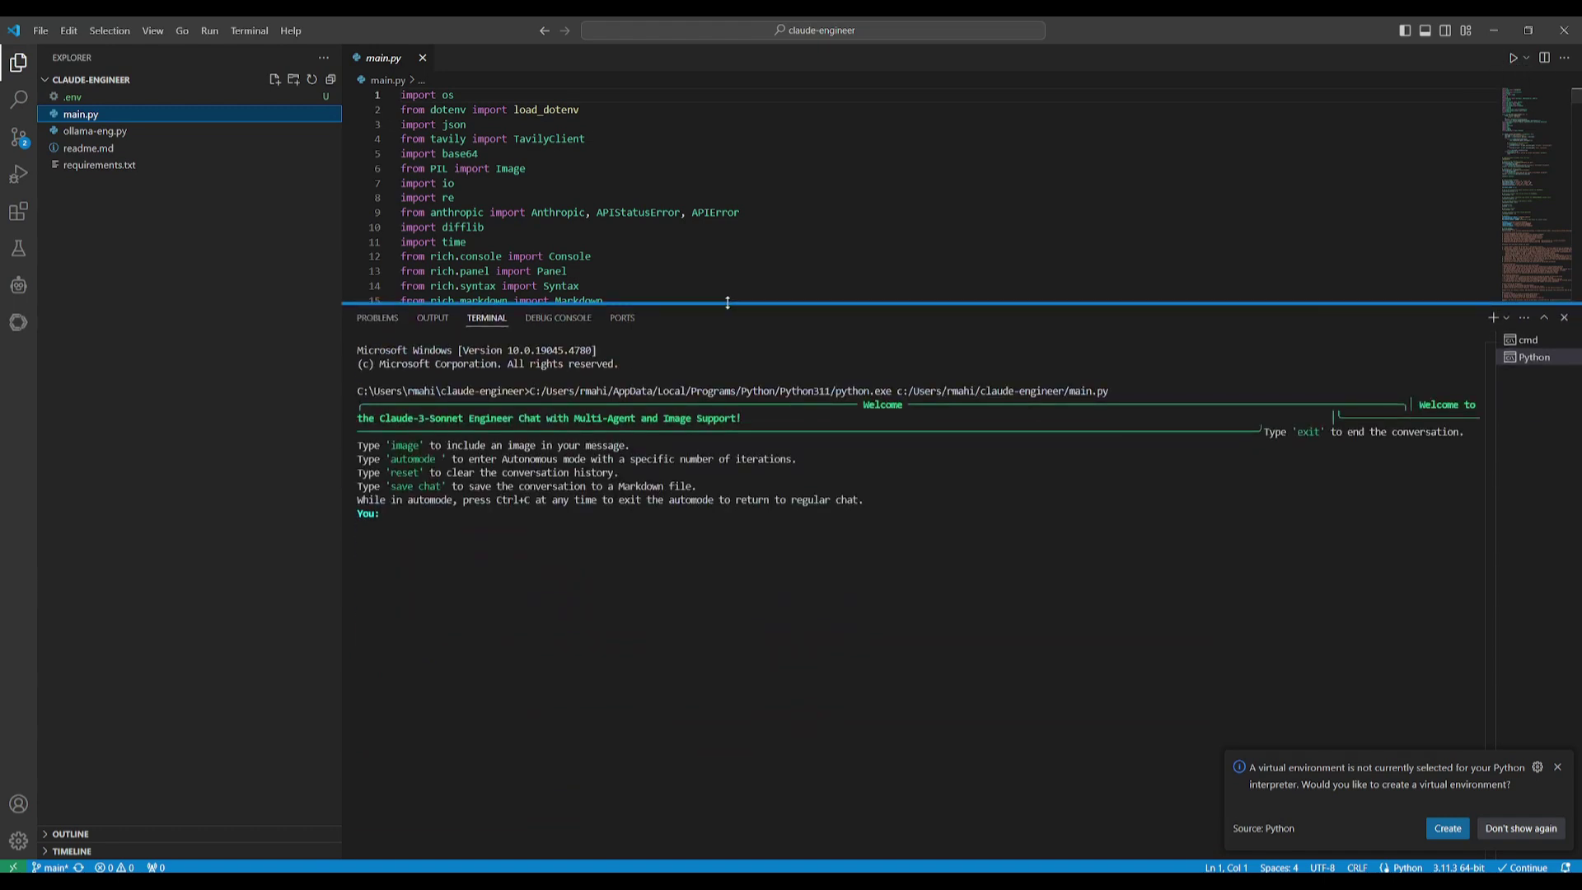
- Focus the terminal's You: prompt so the image command can be entered
key(ctrl+grave)
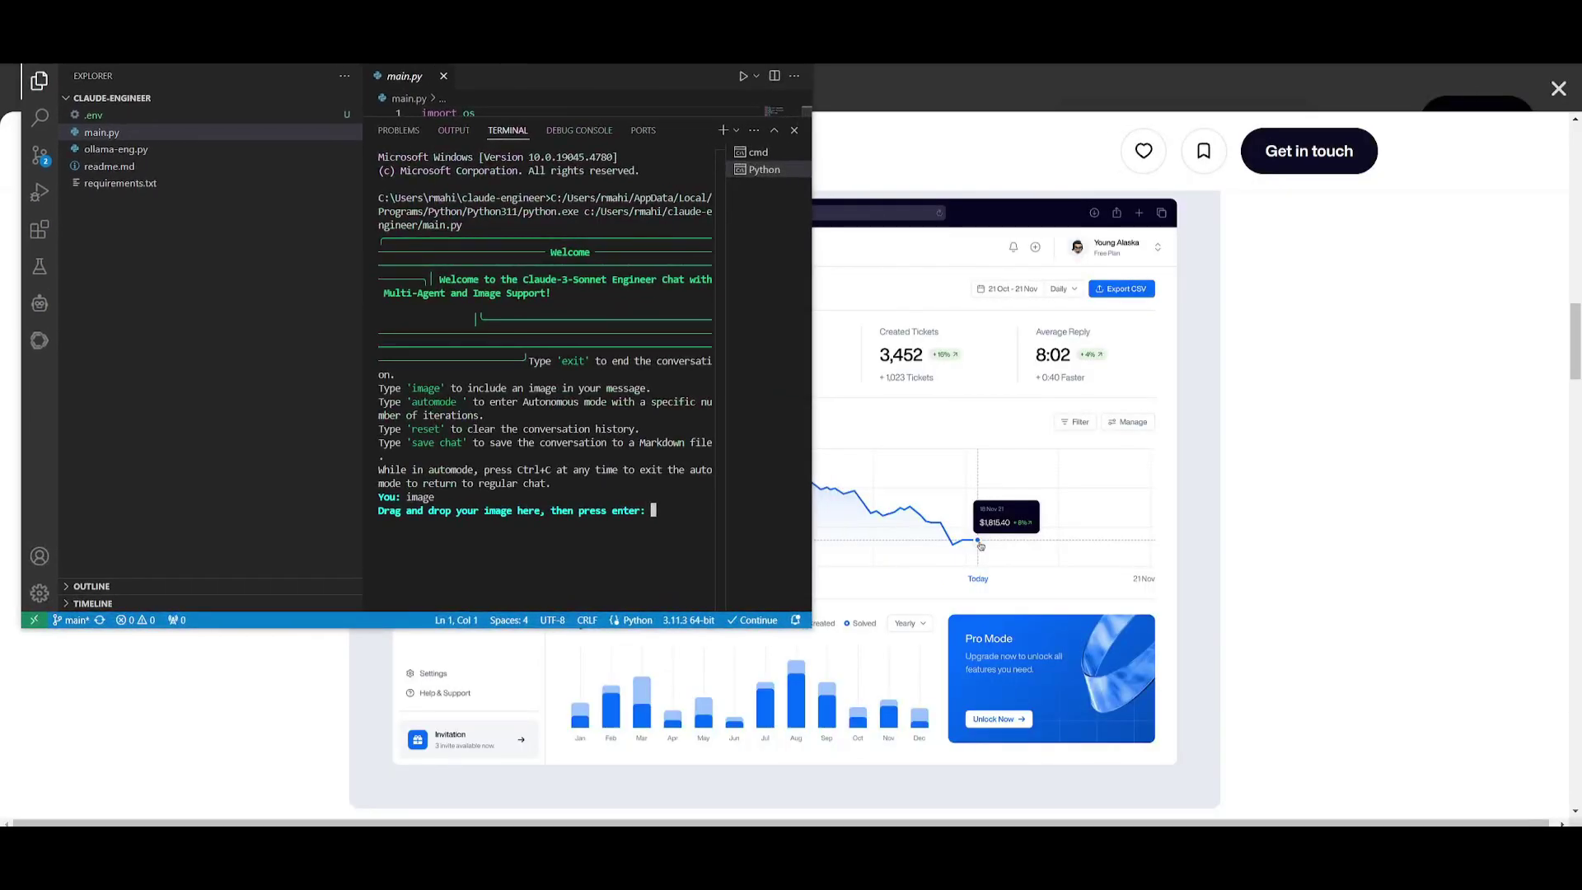
- Drag the downloaded dashboard PNG from browser downloads into the chat and submit its path
click(1433, 74)
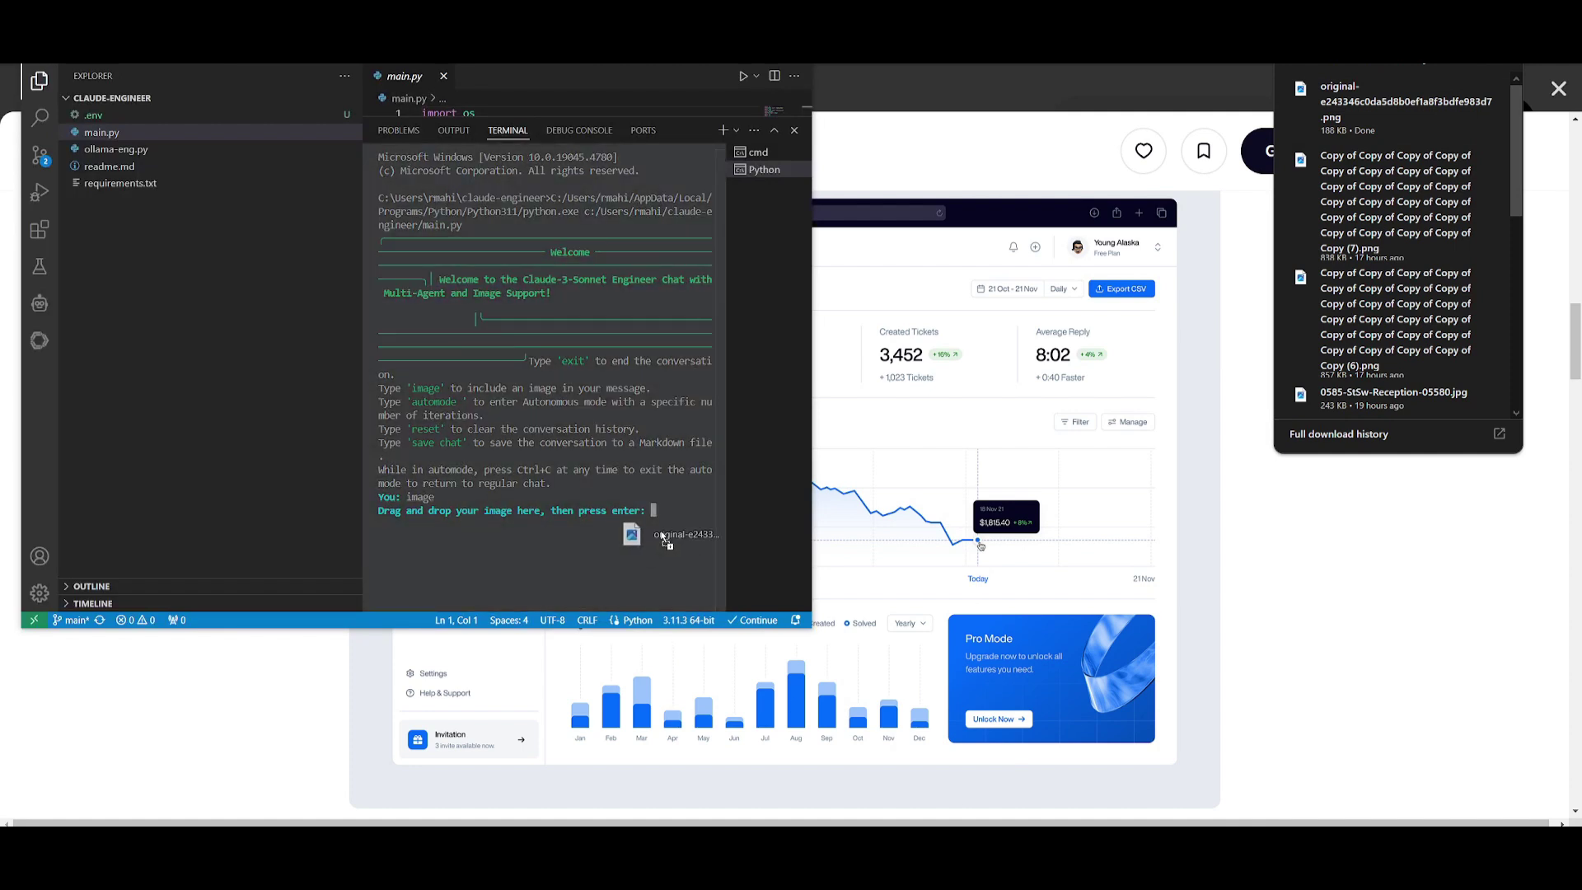
drag(1394, 102, 636, 531)
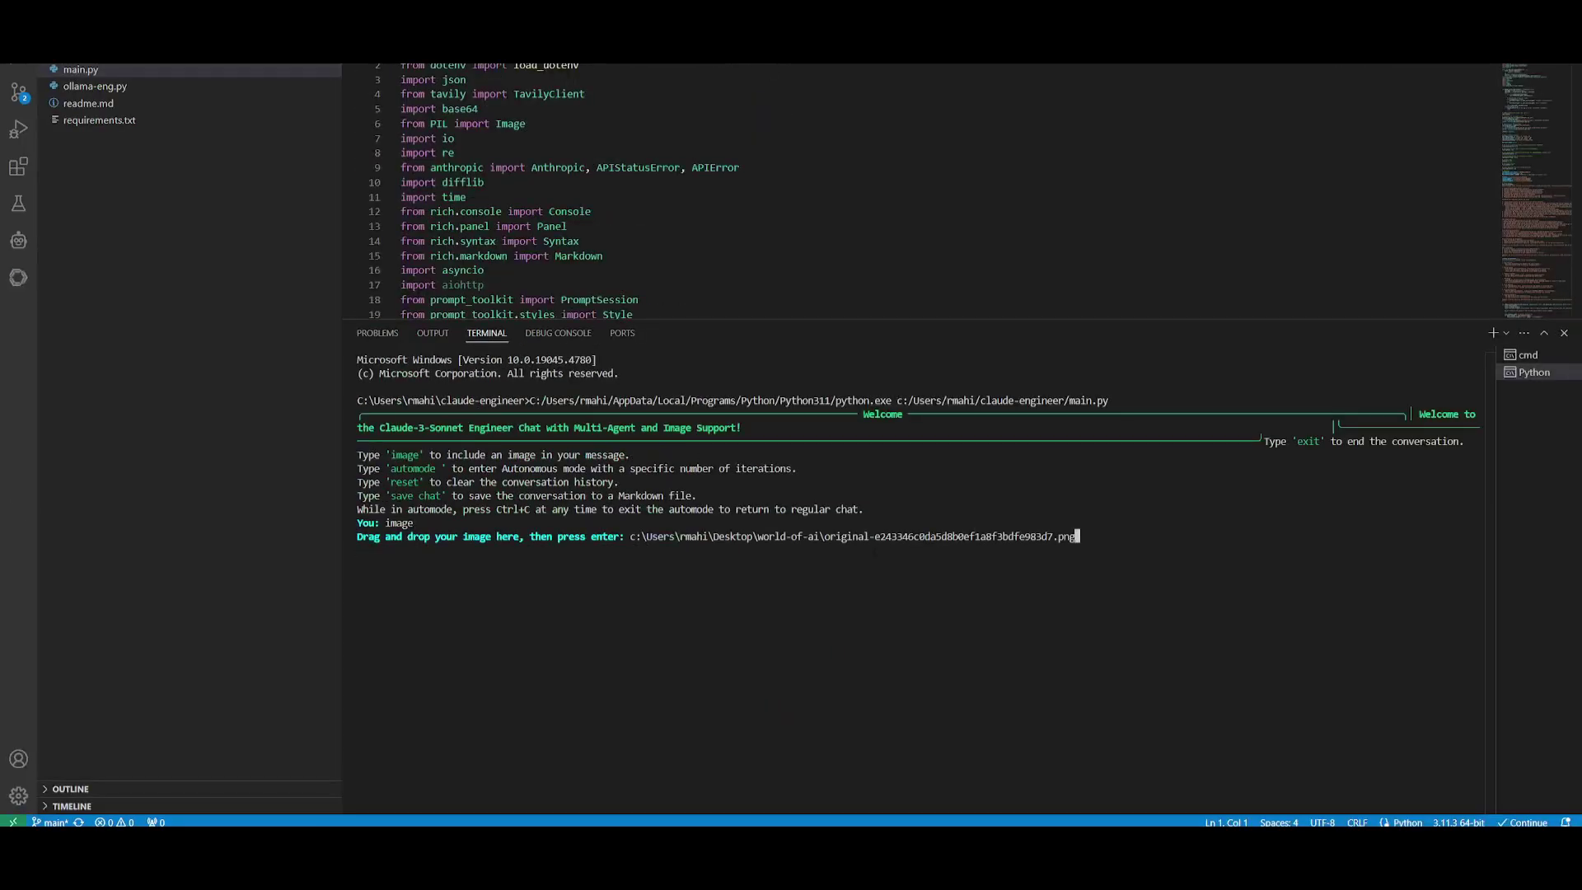
key(Return)
text(I HAVE UP)
text(LOADED an )
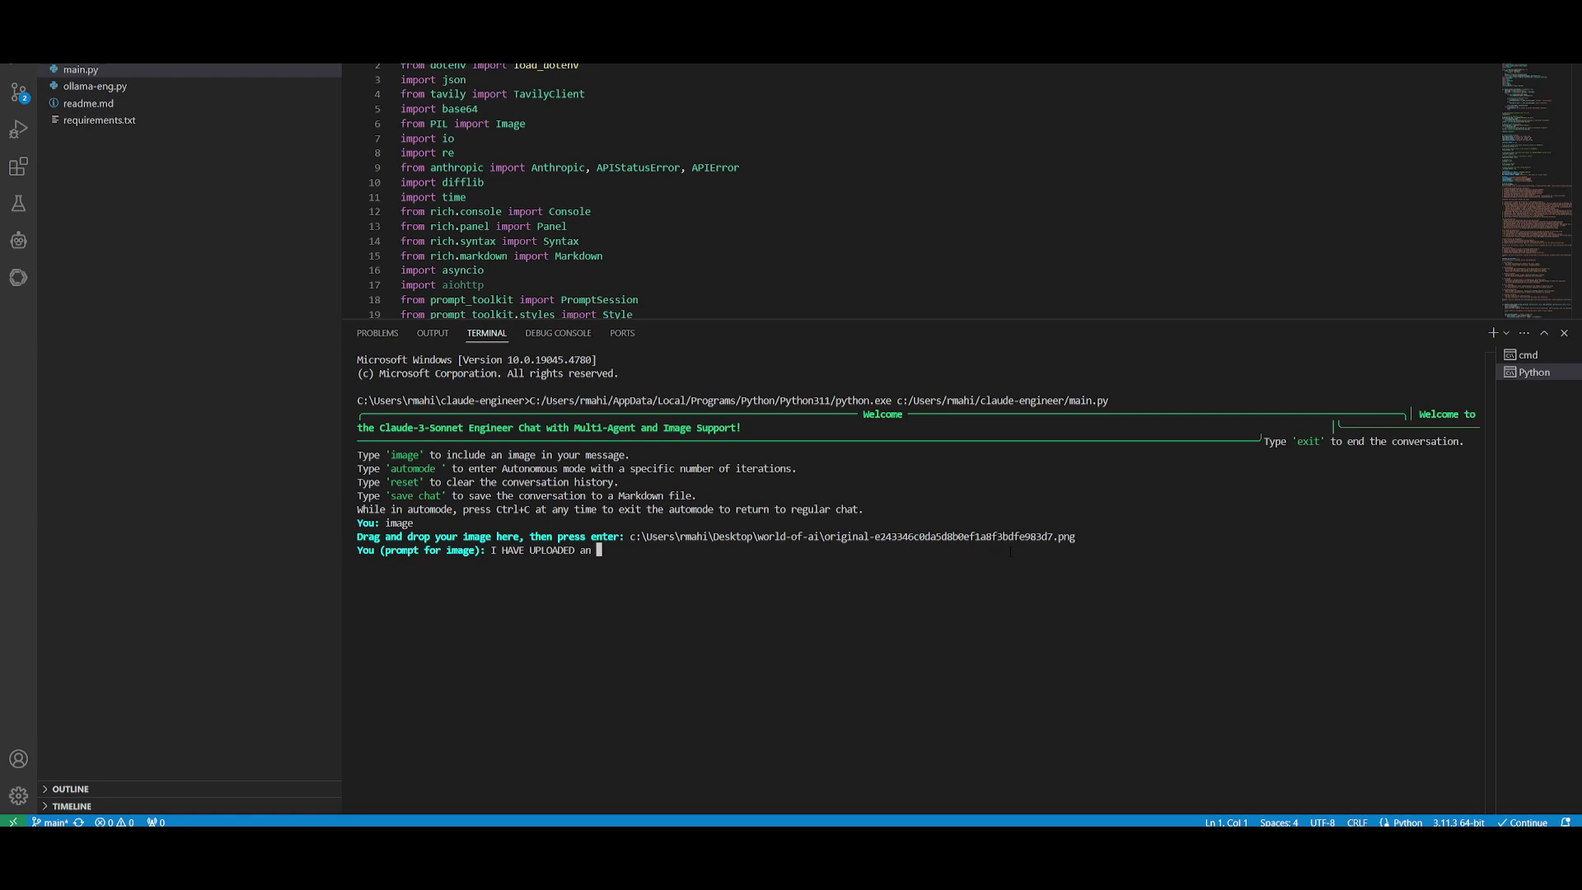
text(image )
text((ux de)
text(sisgn) fkr a)
- Correct and send the prompt asking Claude Engineer to replicate the finance dashboard as an app
key(BackSpace)
key(BackSpace)
key(BackSpace)
text(or a )
text(finance dashbo)
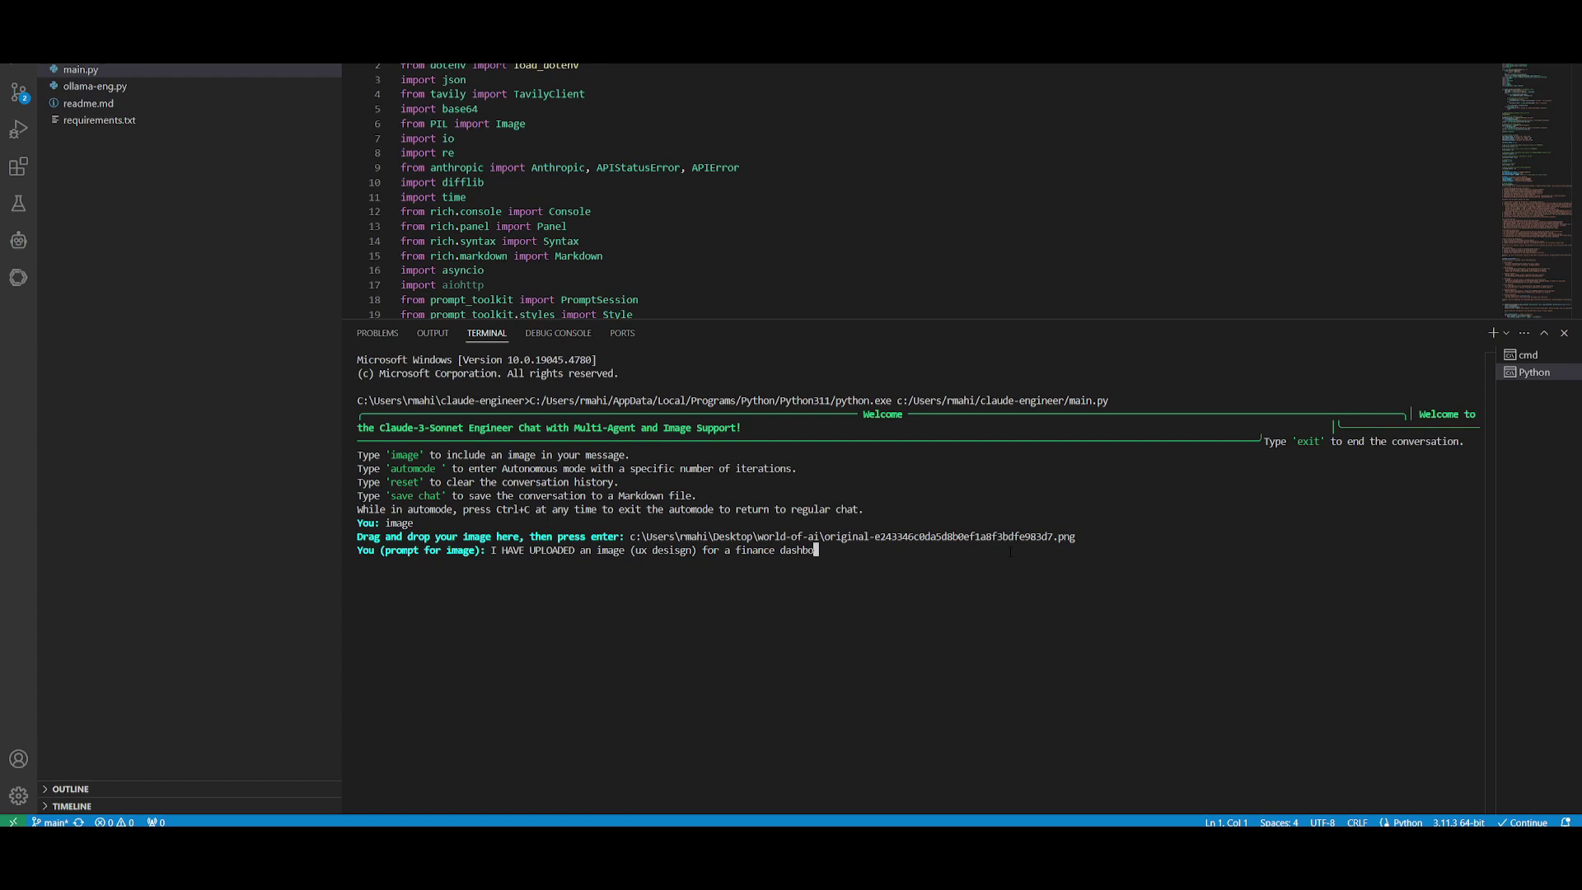
text(ard. I want you )
text(to try you best to)
text( replicate it )
text(and I want to)
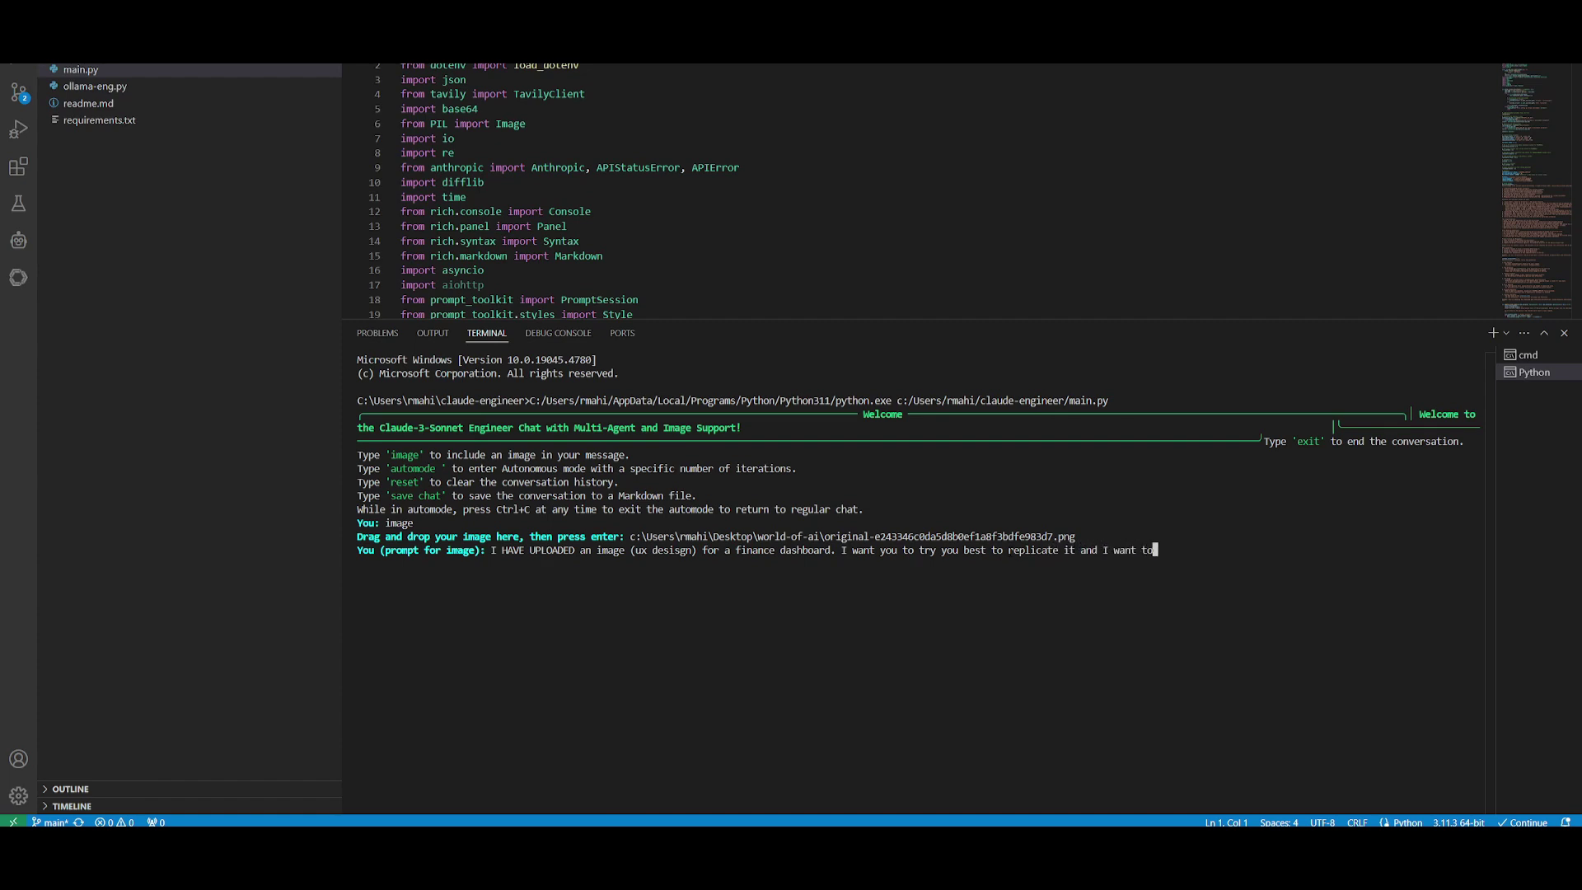
text( create an ap)
text(p for it)
key(Return)
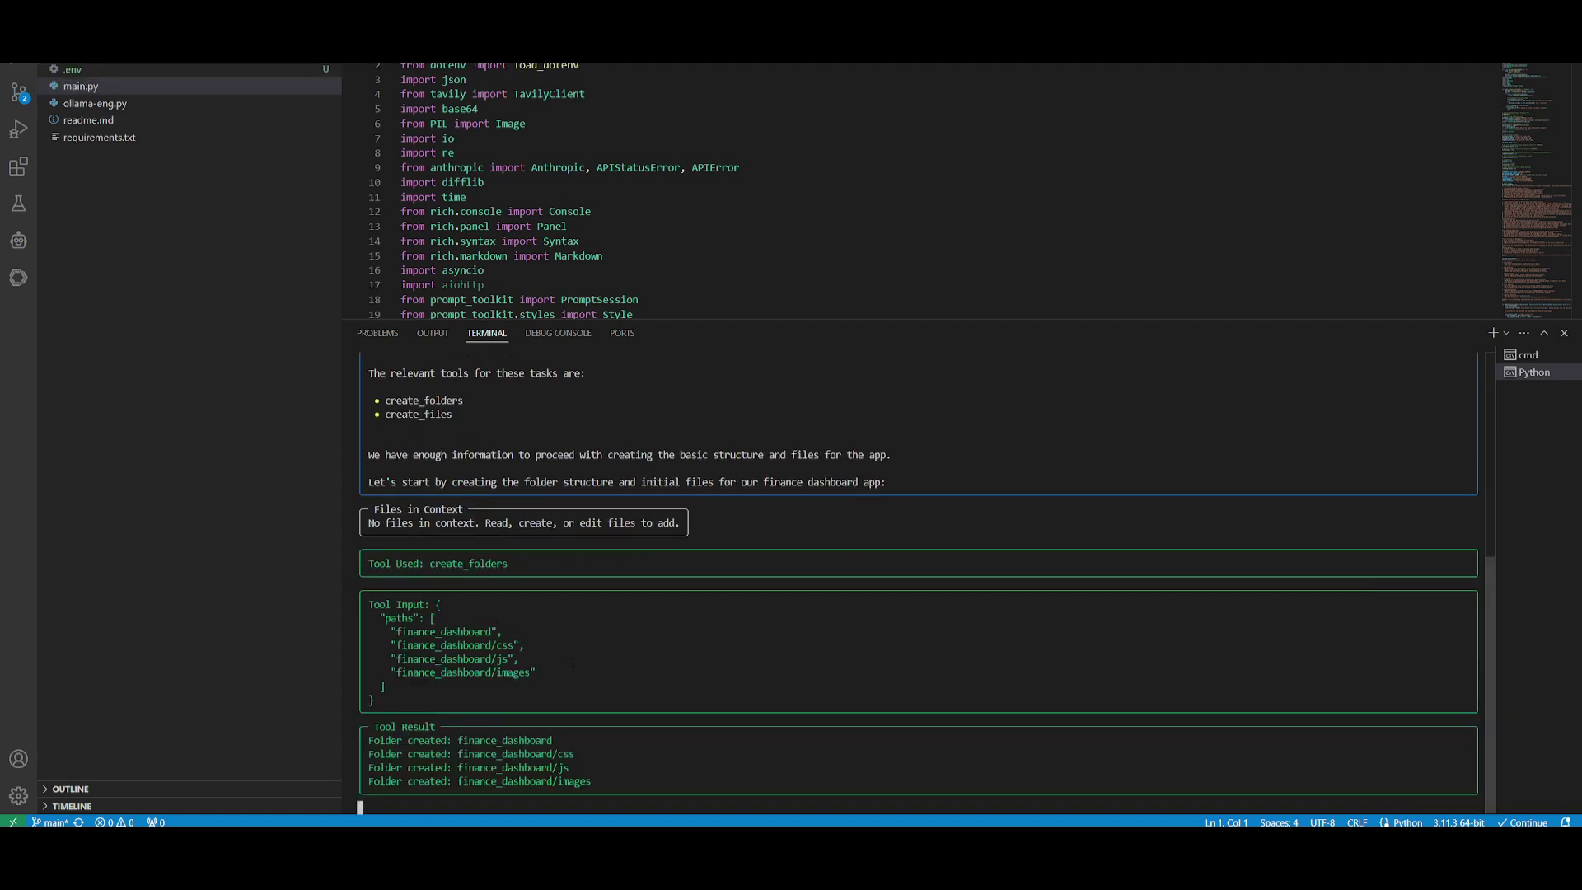
scroll(574, 661, up, 2)
scroll(574, 661, up, 2)
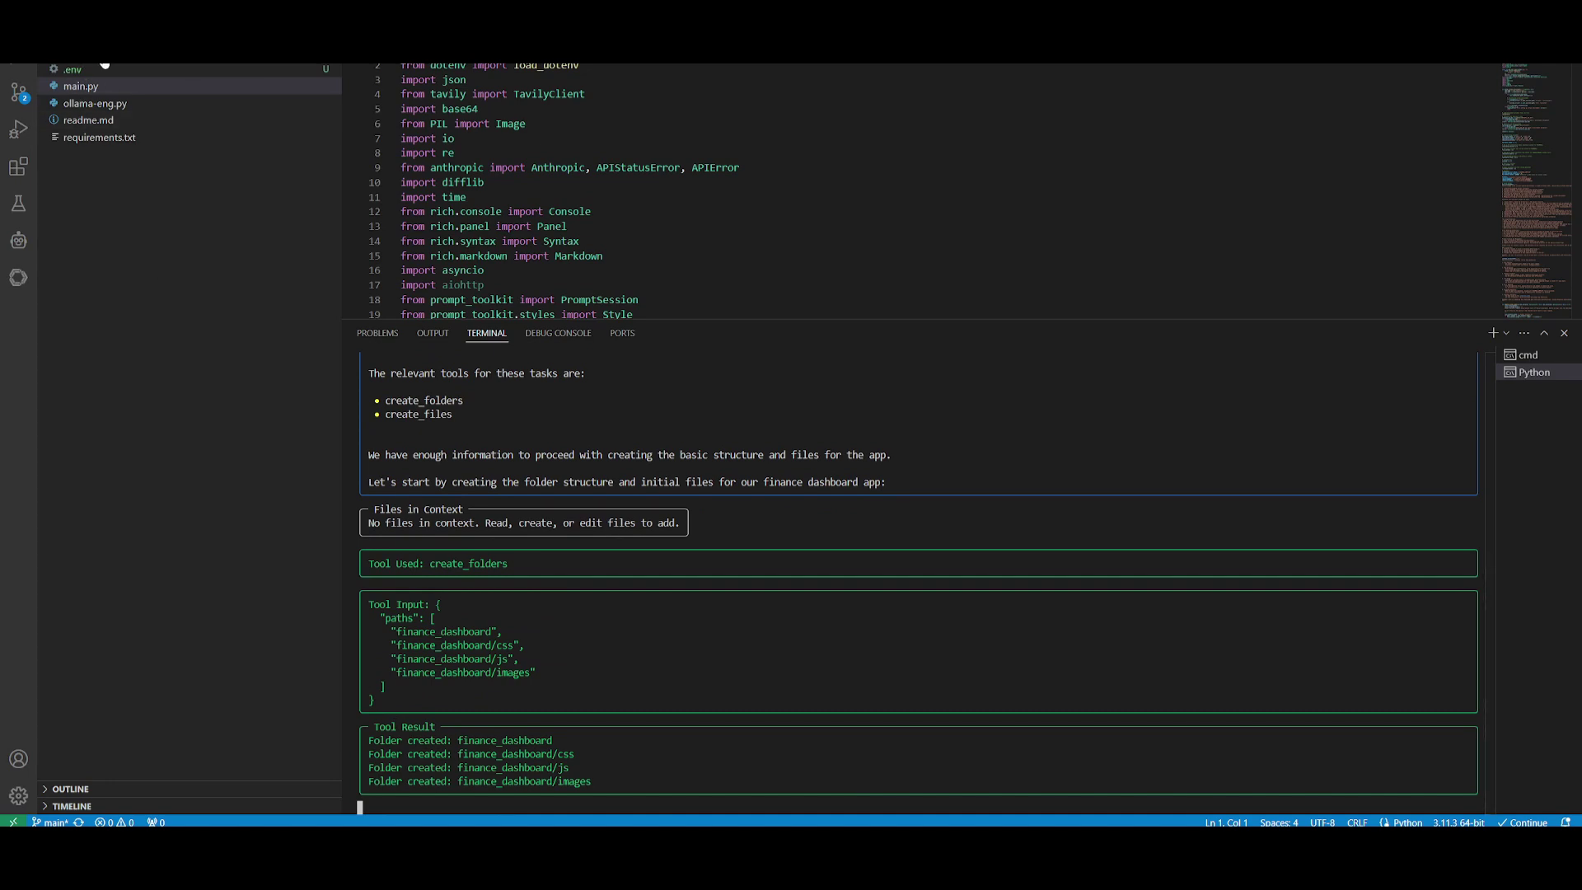
- Expand finance_dashboard and inspect its css, images and js folders in the Explorer
click(65, 62)
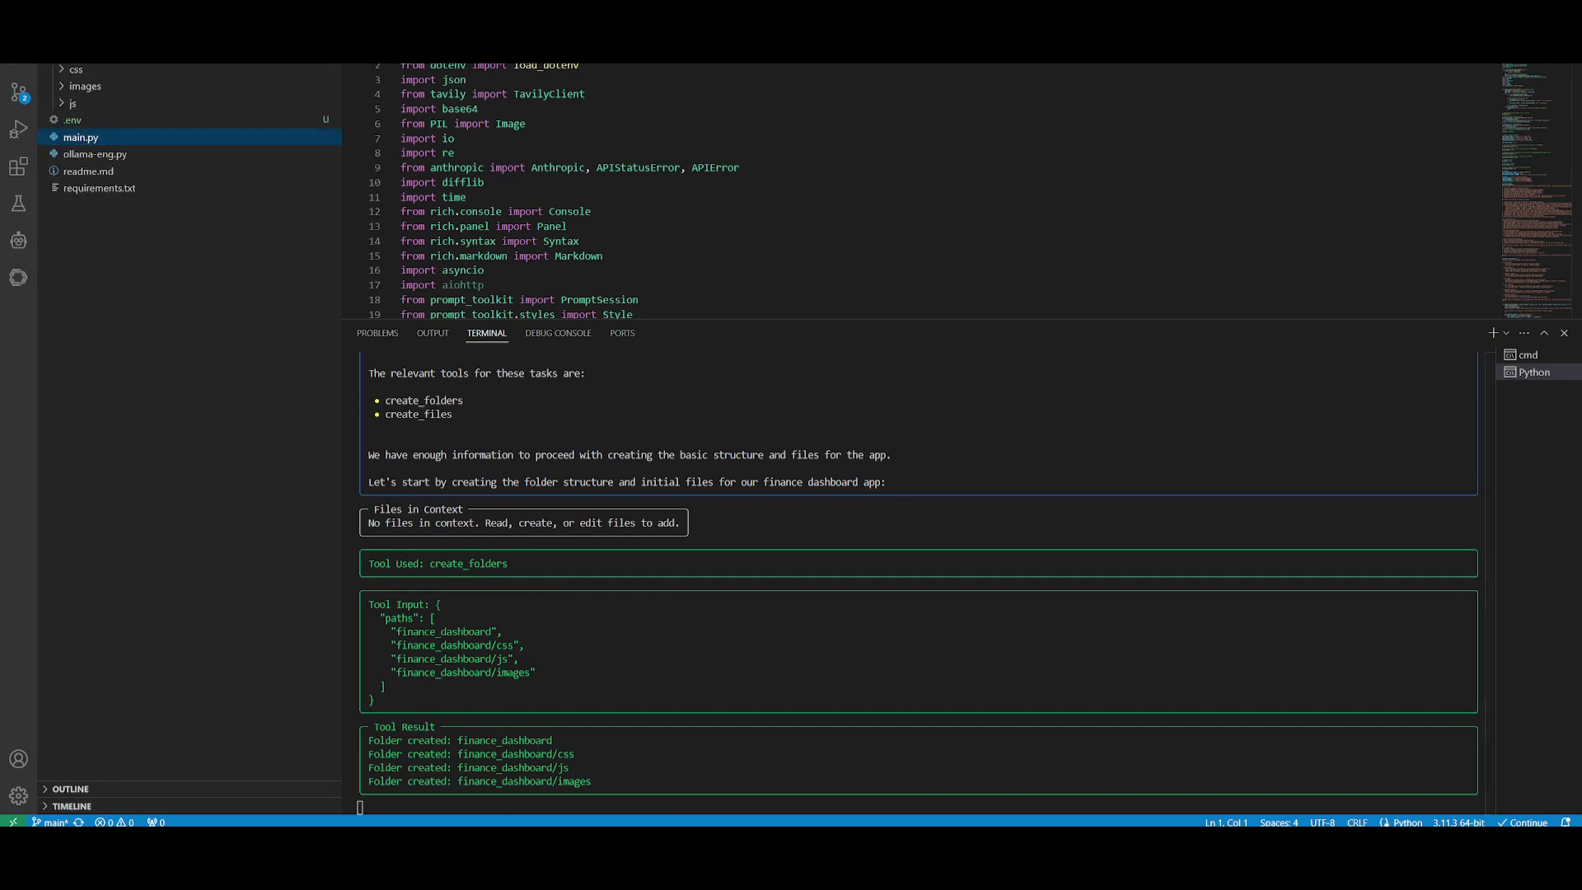
click(63, 71)
click(63, 87)
click(63, 104)
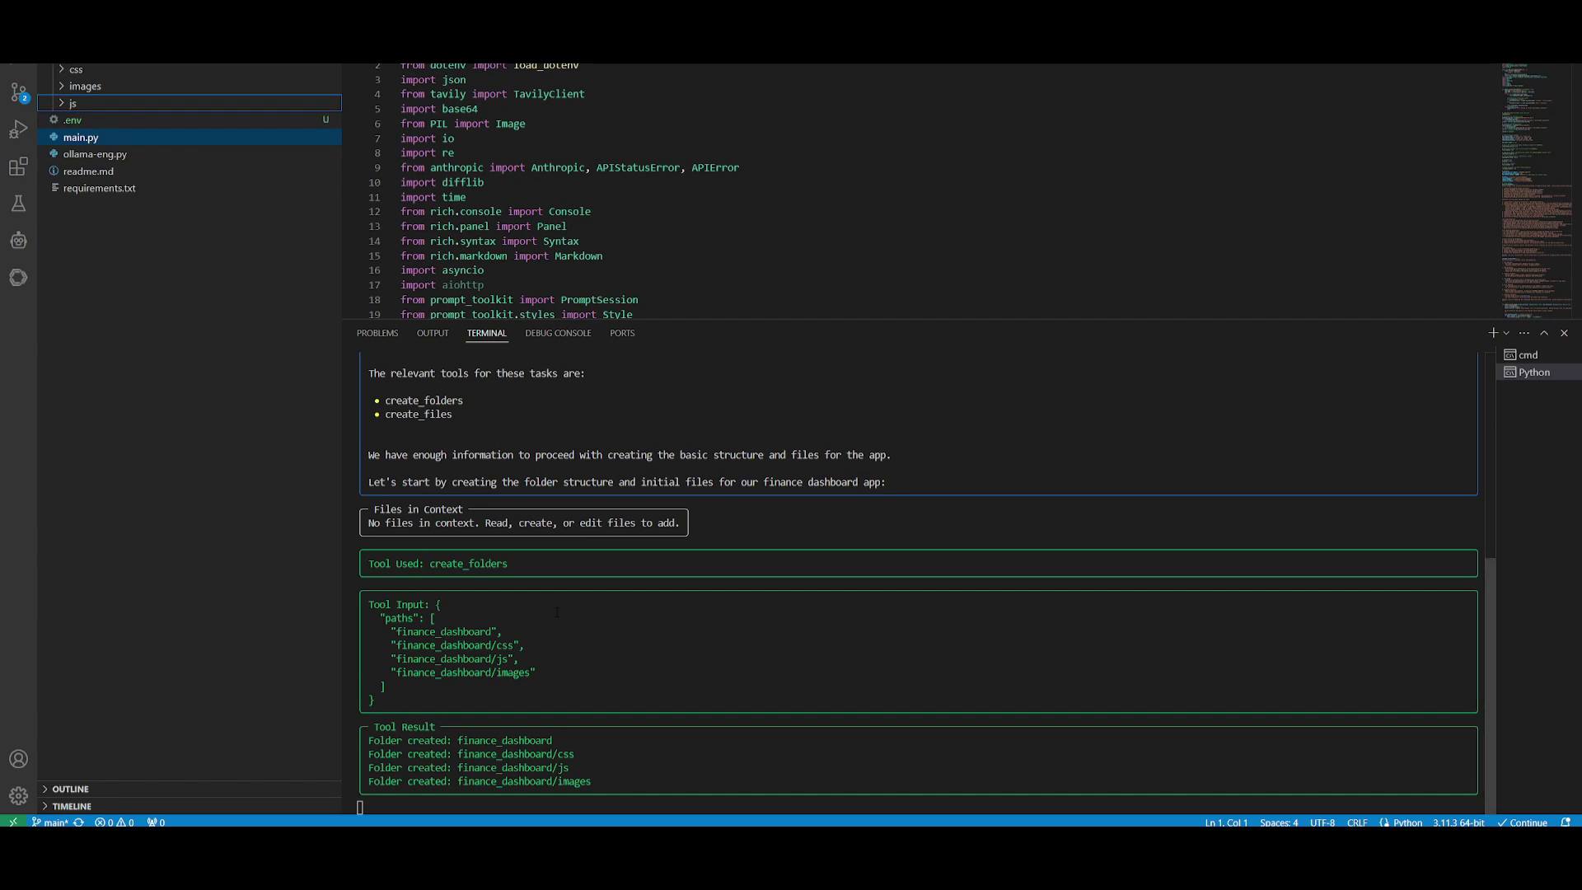
scroll(556, 610, up, 1)
scroll(556, 611, up, 4)
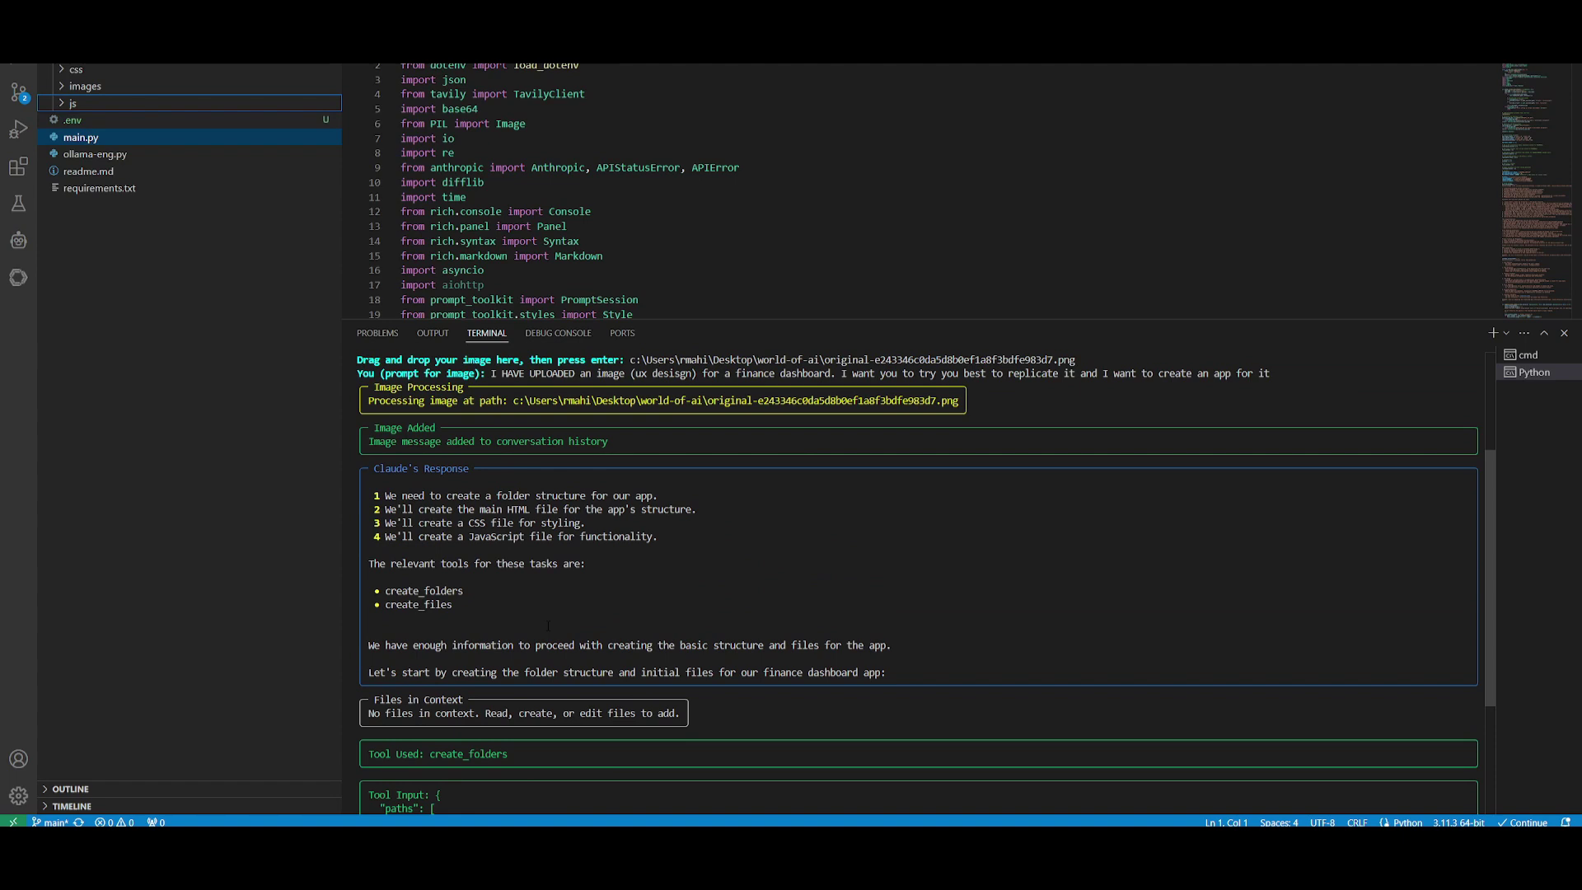
scroll(548, 626, down, 3)
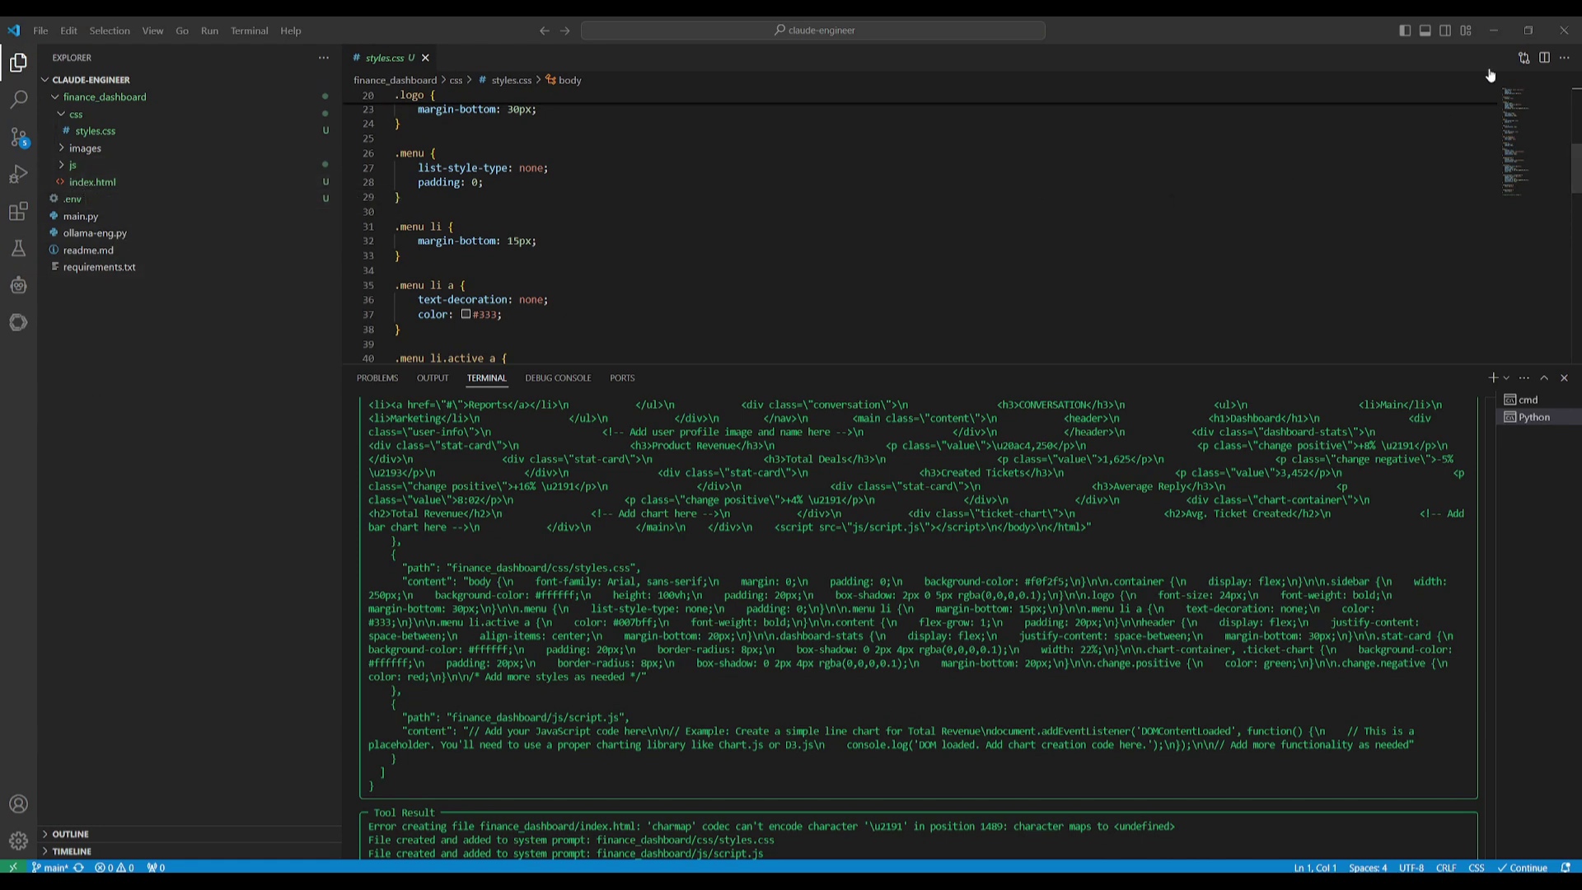
- Show the Explorer context menu actions for the generated index.html
right_click(114, 182)
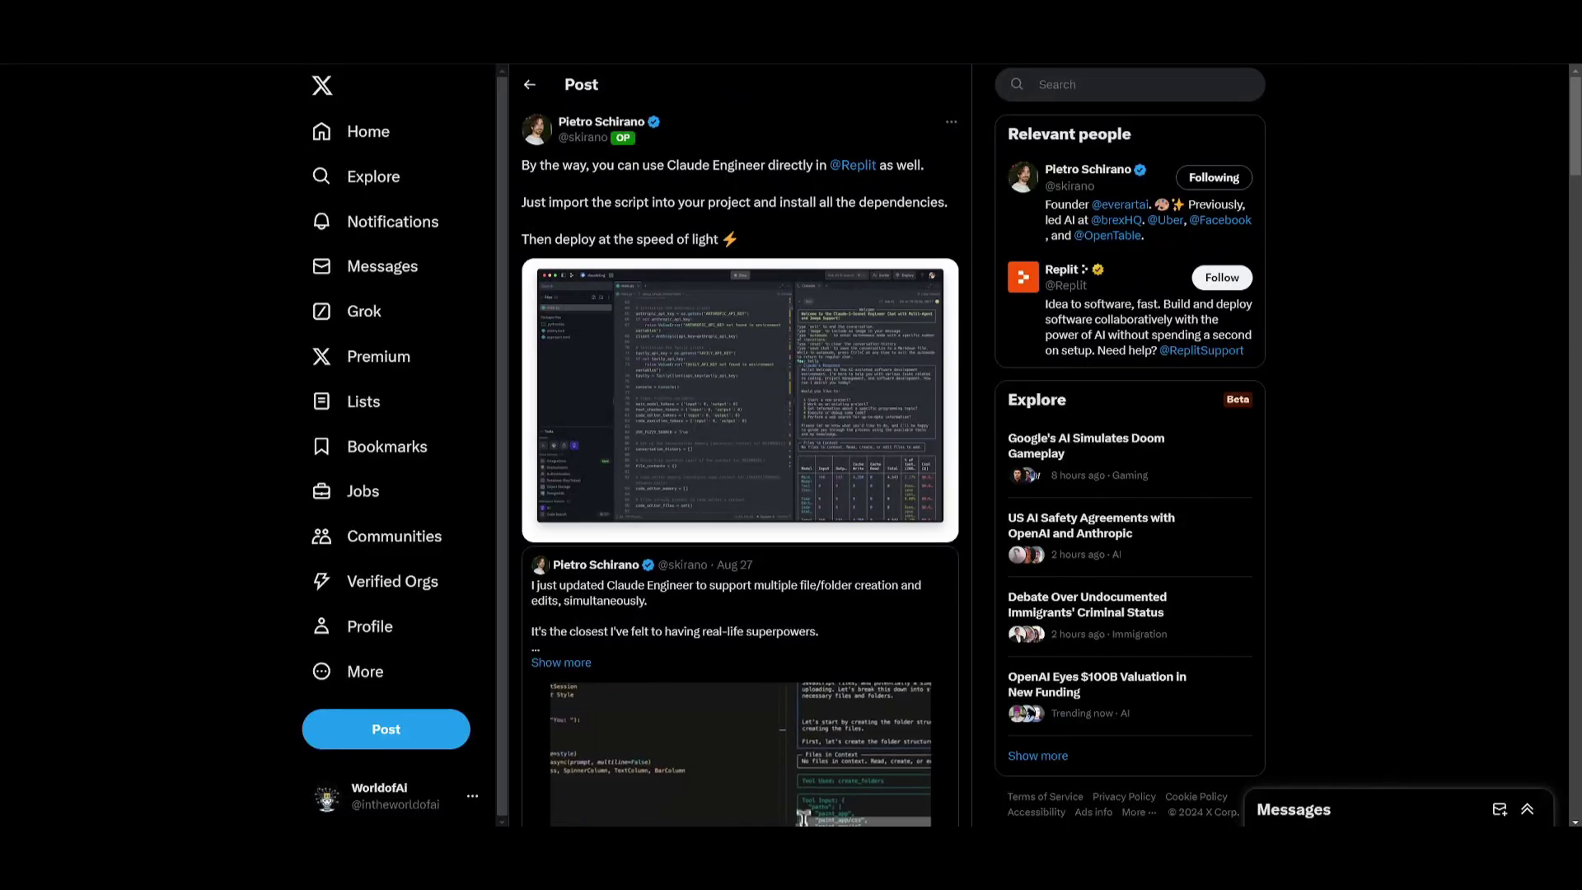
- Go to Pietro Schirano's X profile from the Claude Engineer Replit post
click(571, 121)
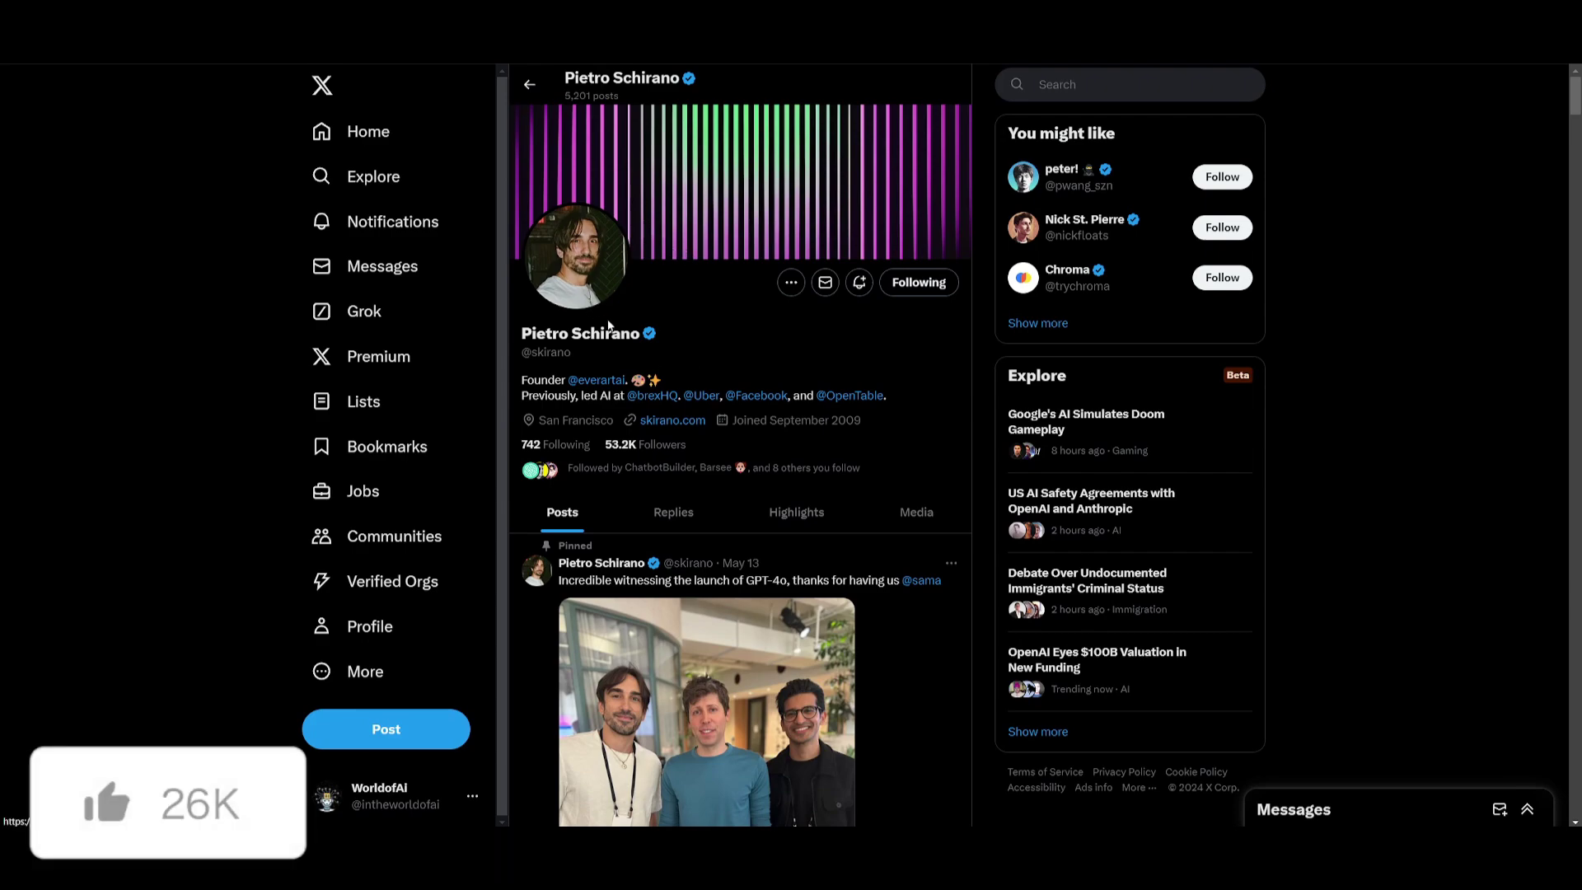
scroll(662, 366, down, 4)
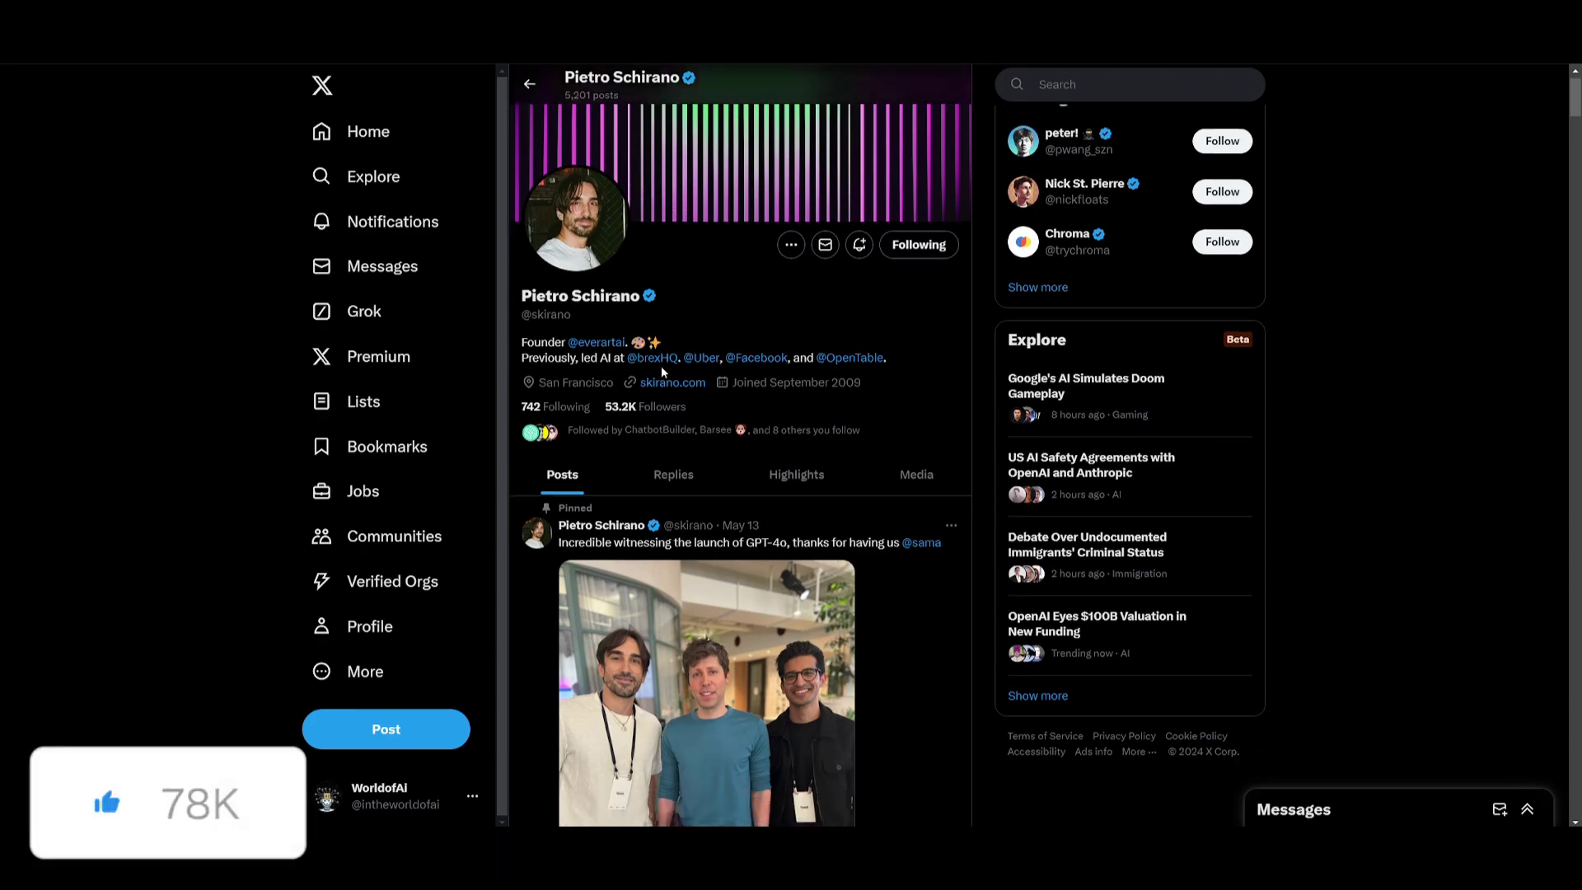
scroll(661, 374, down, 5)
scroll(662, 373, down, 5)
scroll(662, 390, down, 5)
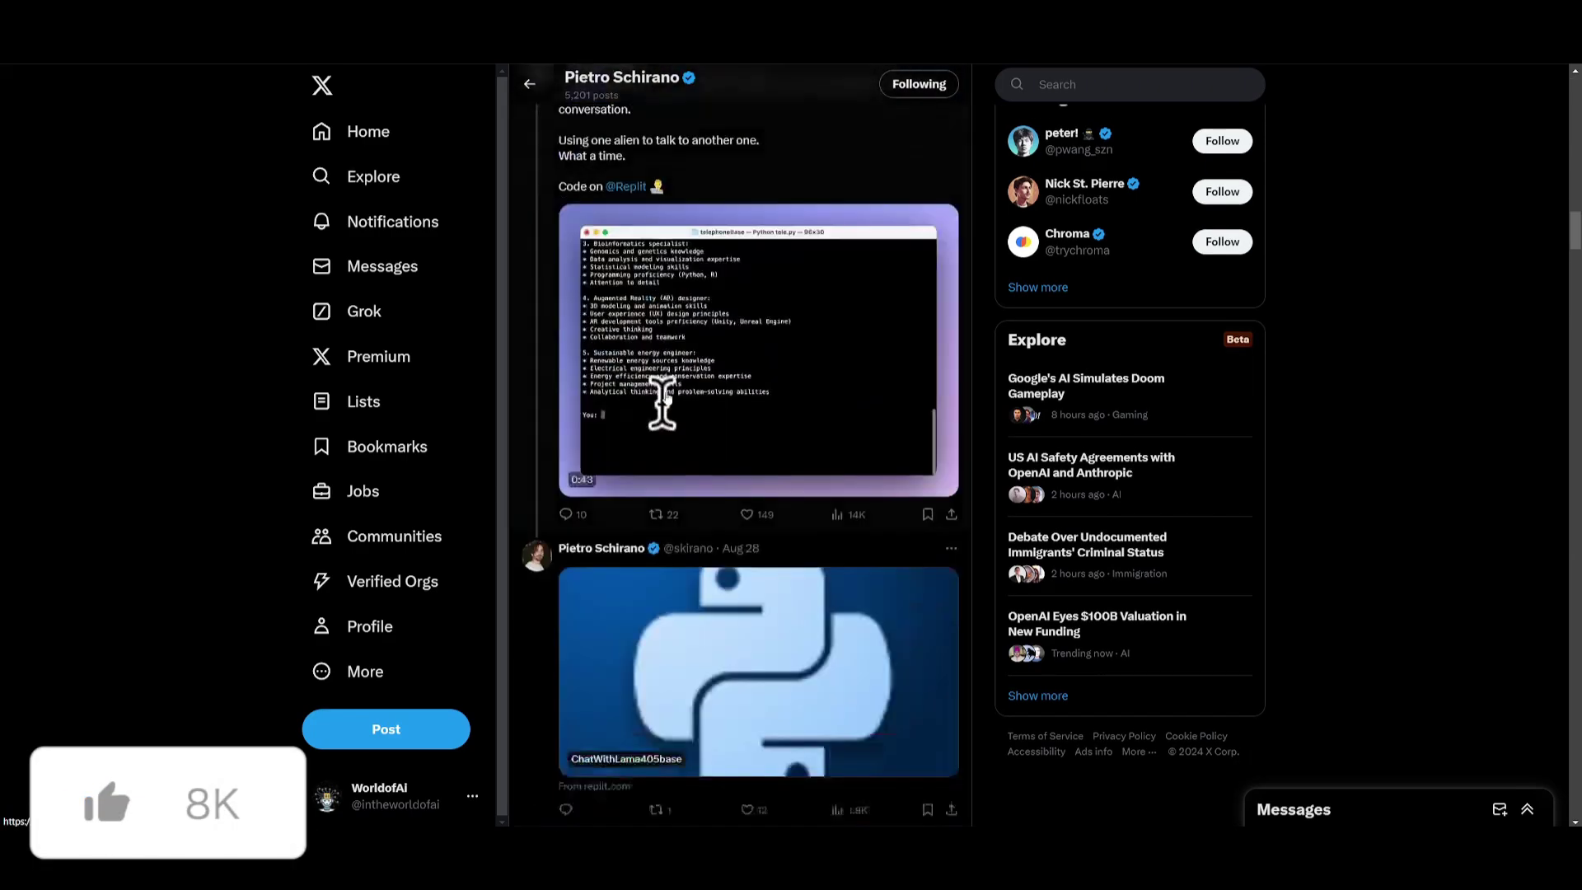
scroll(660, 396, down, 5)
scroll(775, 430, down, 4)
scroll(742, 322, down, 3)
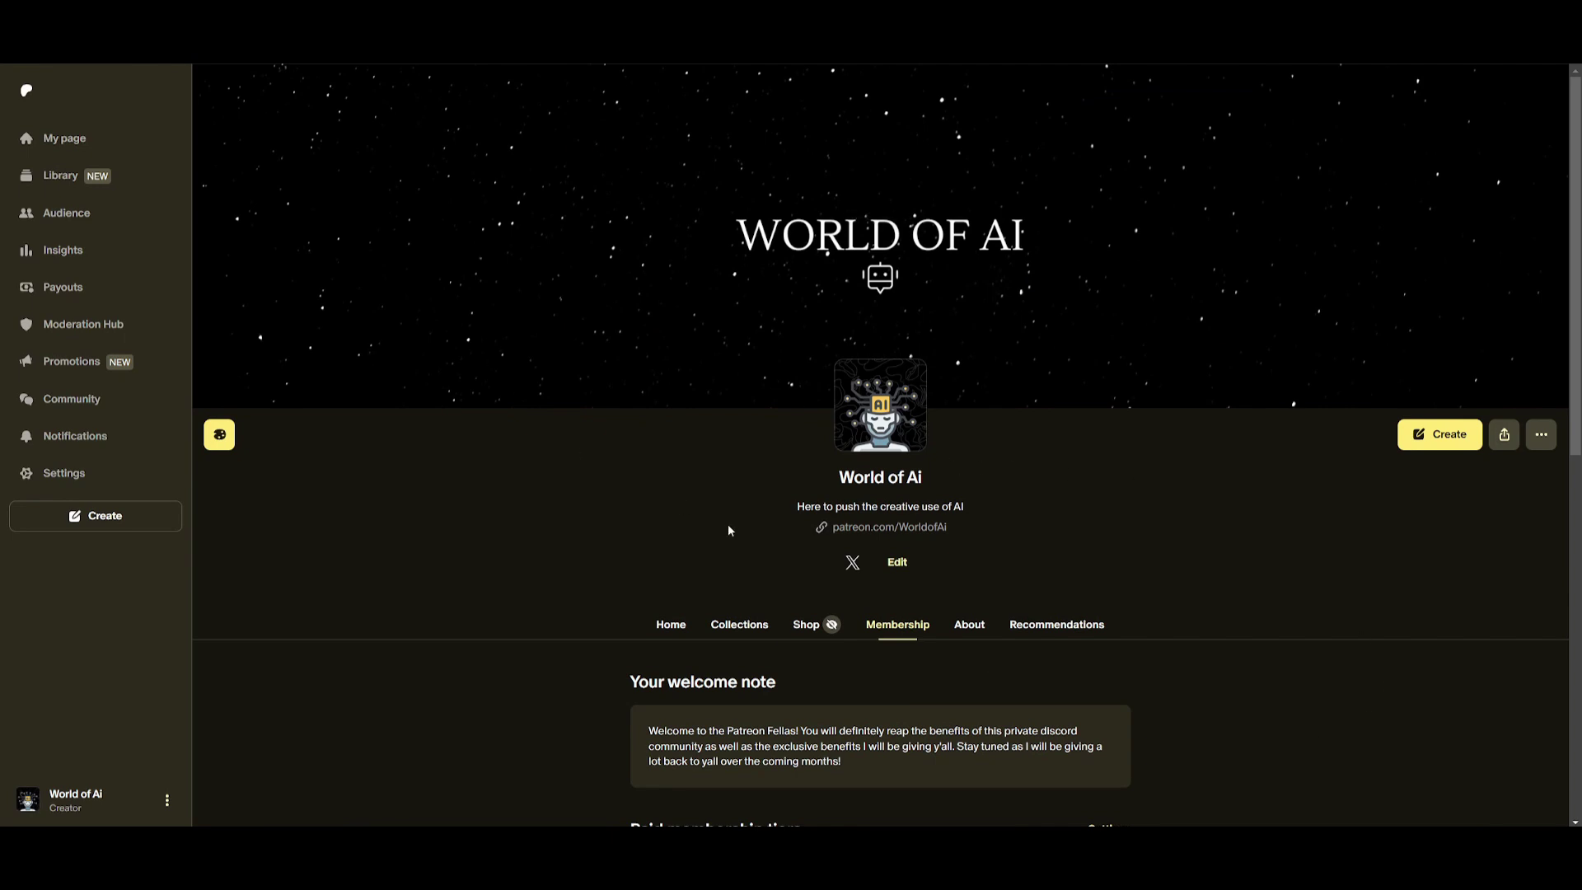
scroll(691, 429, down, 2)
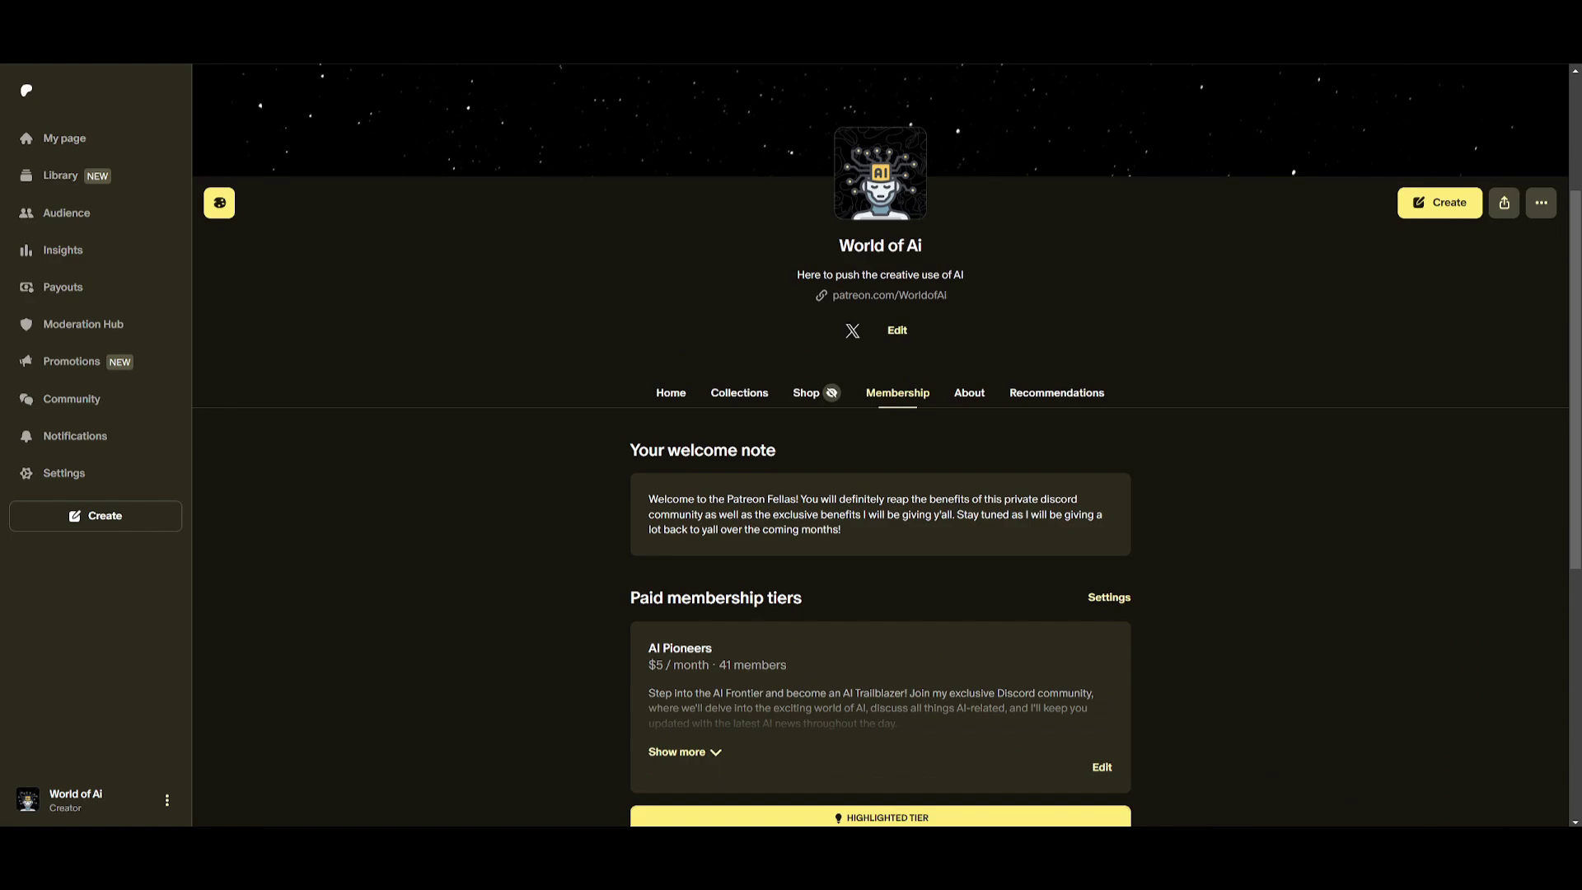
scroll(961, 540, down, 3)
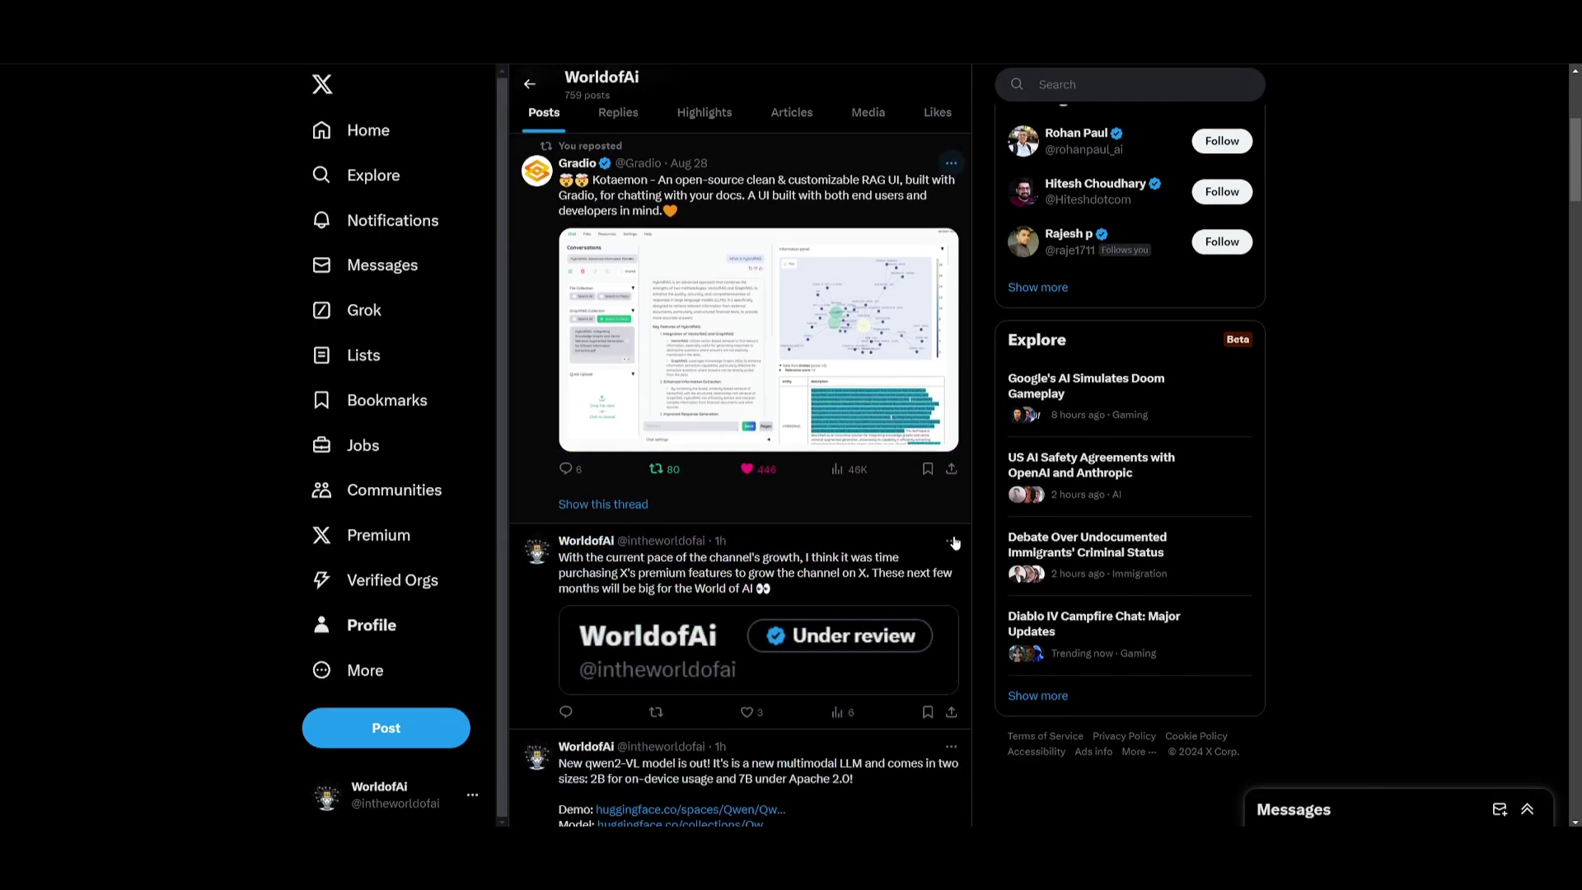
scroll(960, 541, down, 2)
scroll(953, 541, down, 1)
scroll(953, 541, down, 3)
scroll(952, 540, down, 2)
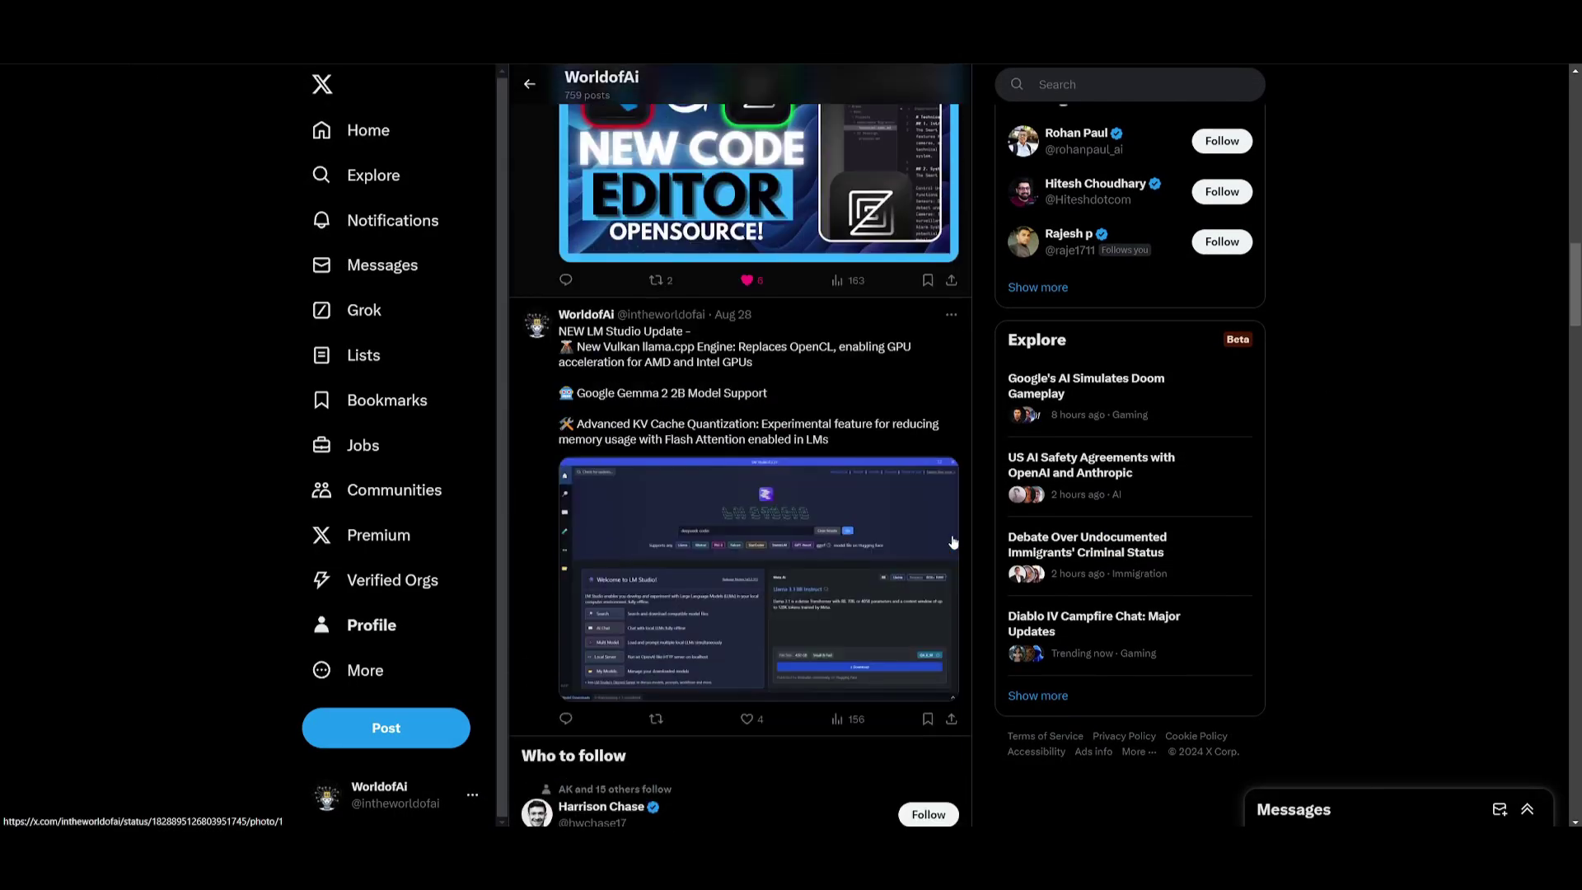
scroll(953, 540, down, 2)
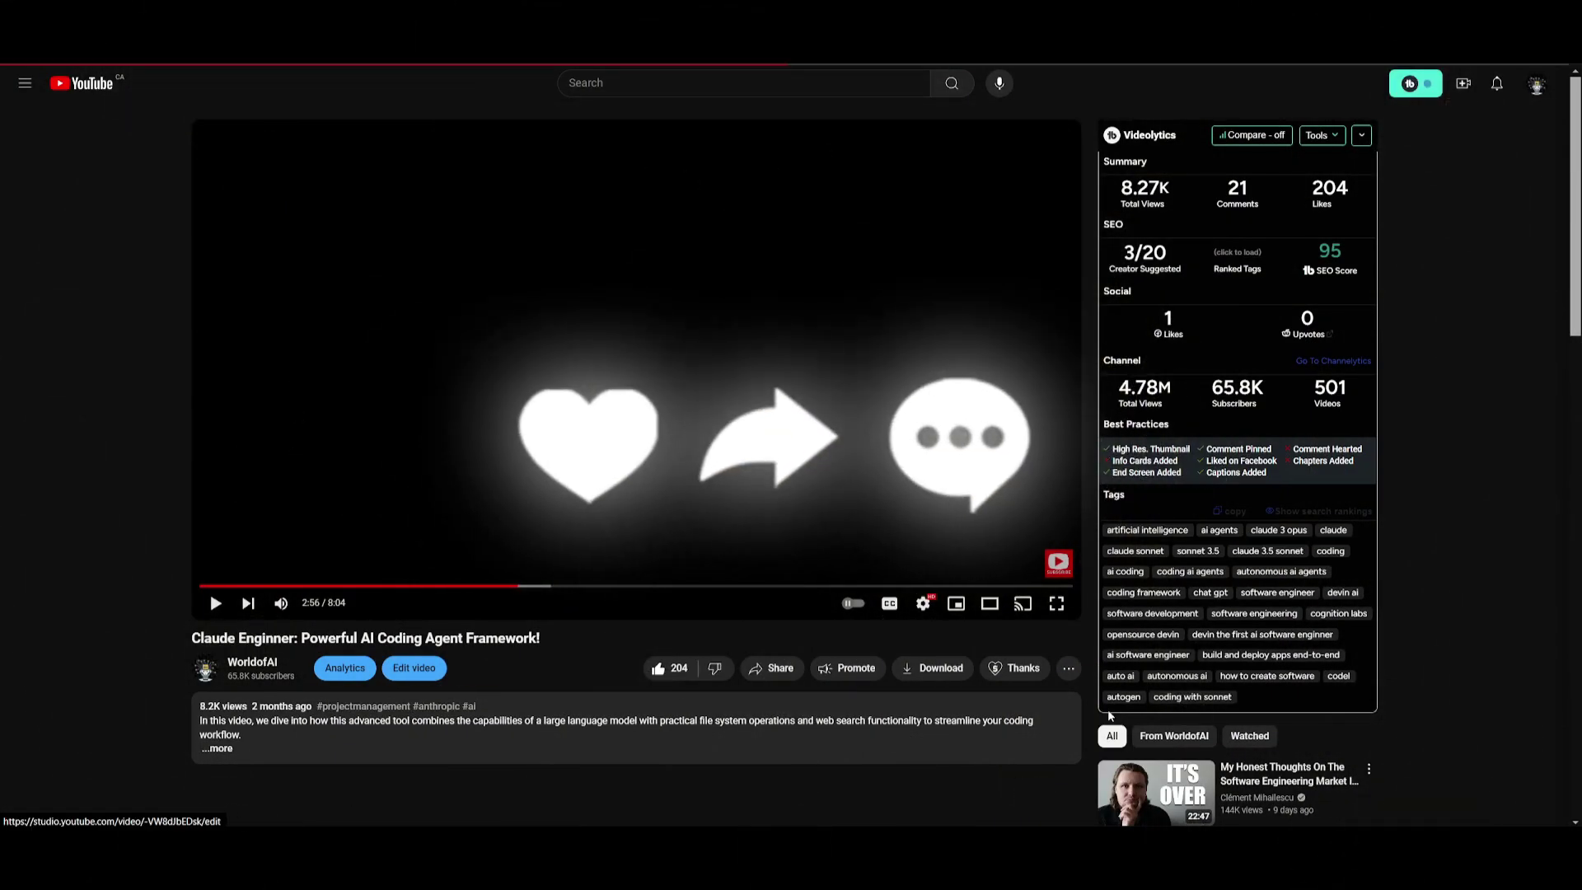
- Go to the WorldofAI channel page and list all its uploaded videos
click(253, 664)
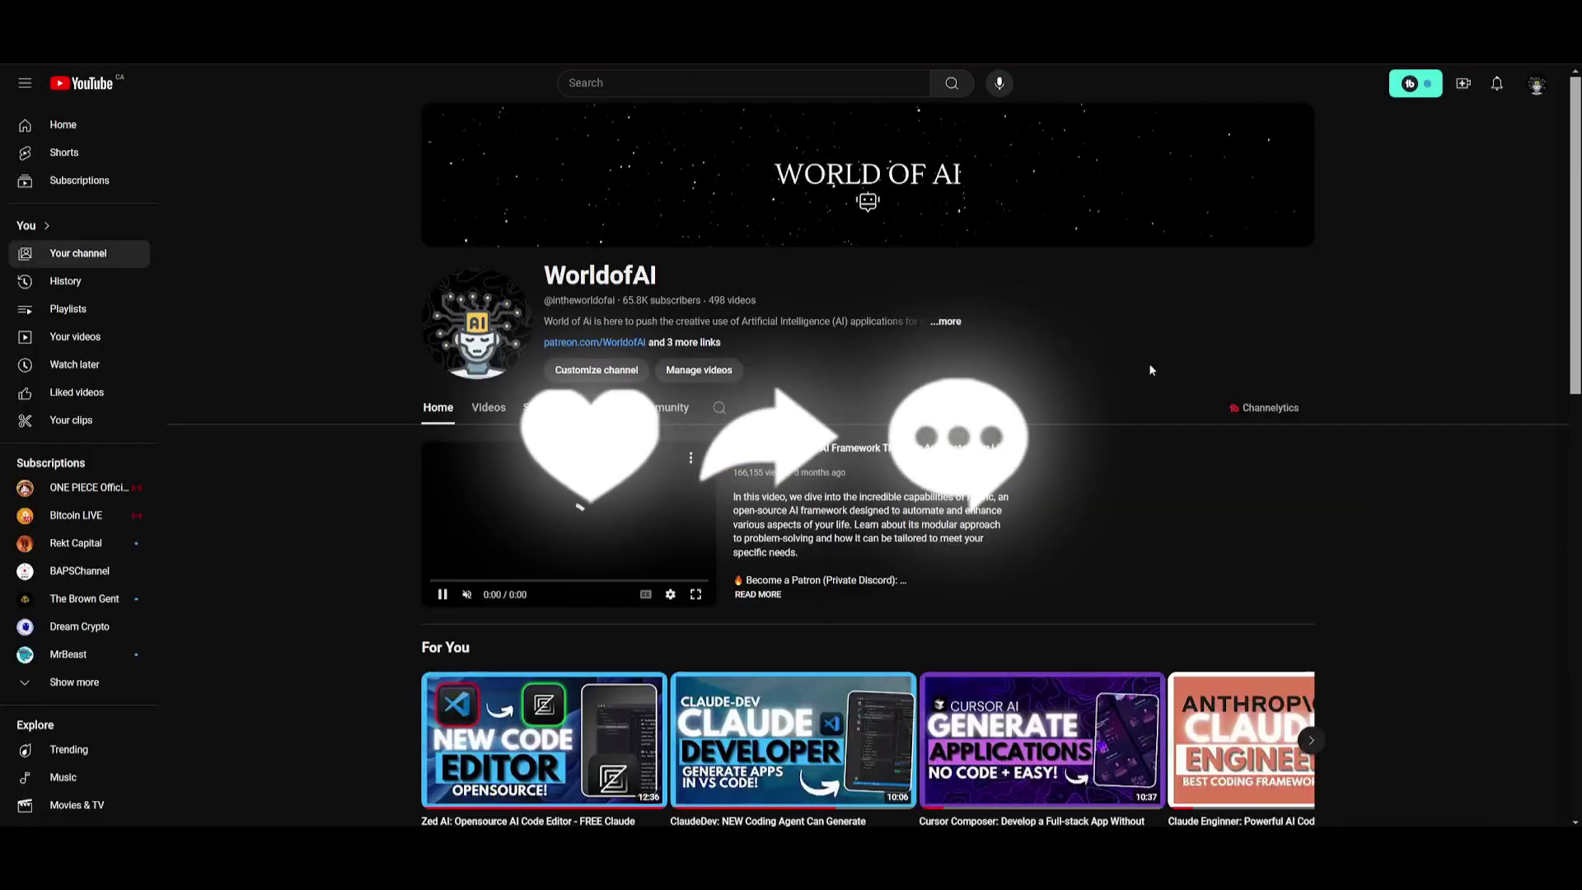
click(488, 407)
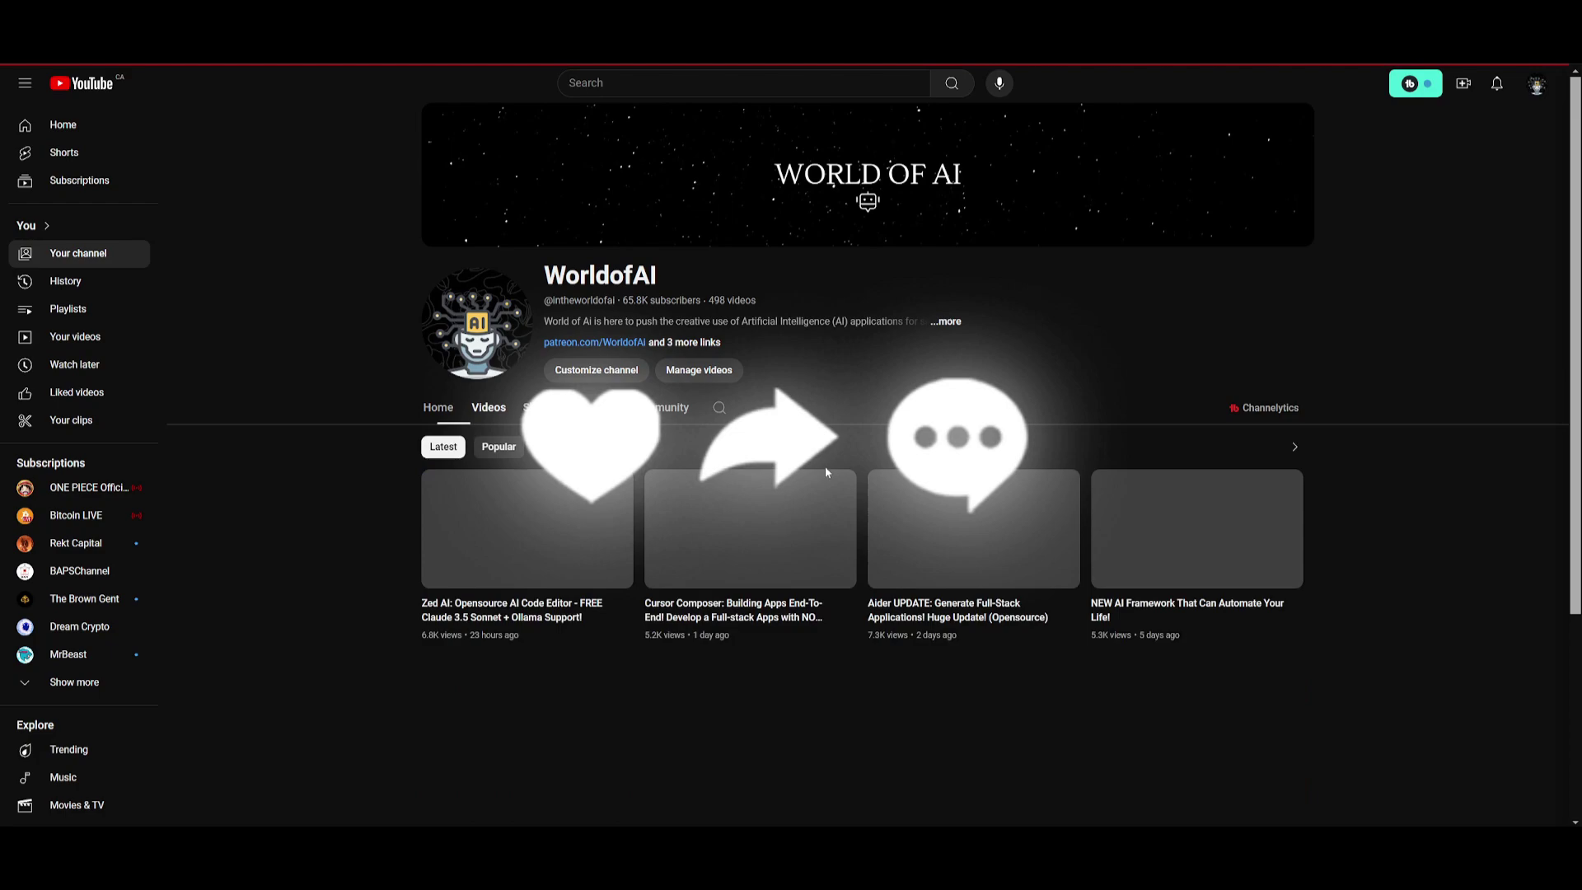
scroll(694, 220, down, 1)
scroll(694, 218, down, 1)
scroll(692, 224, down, 2)
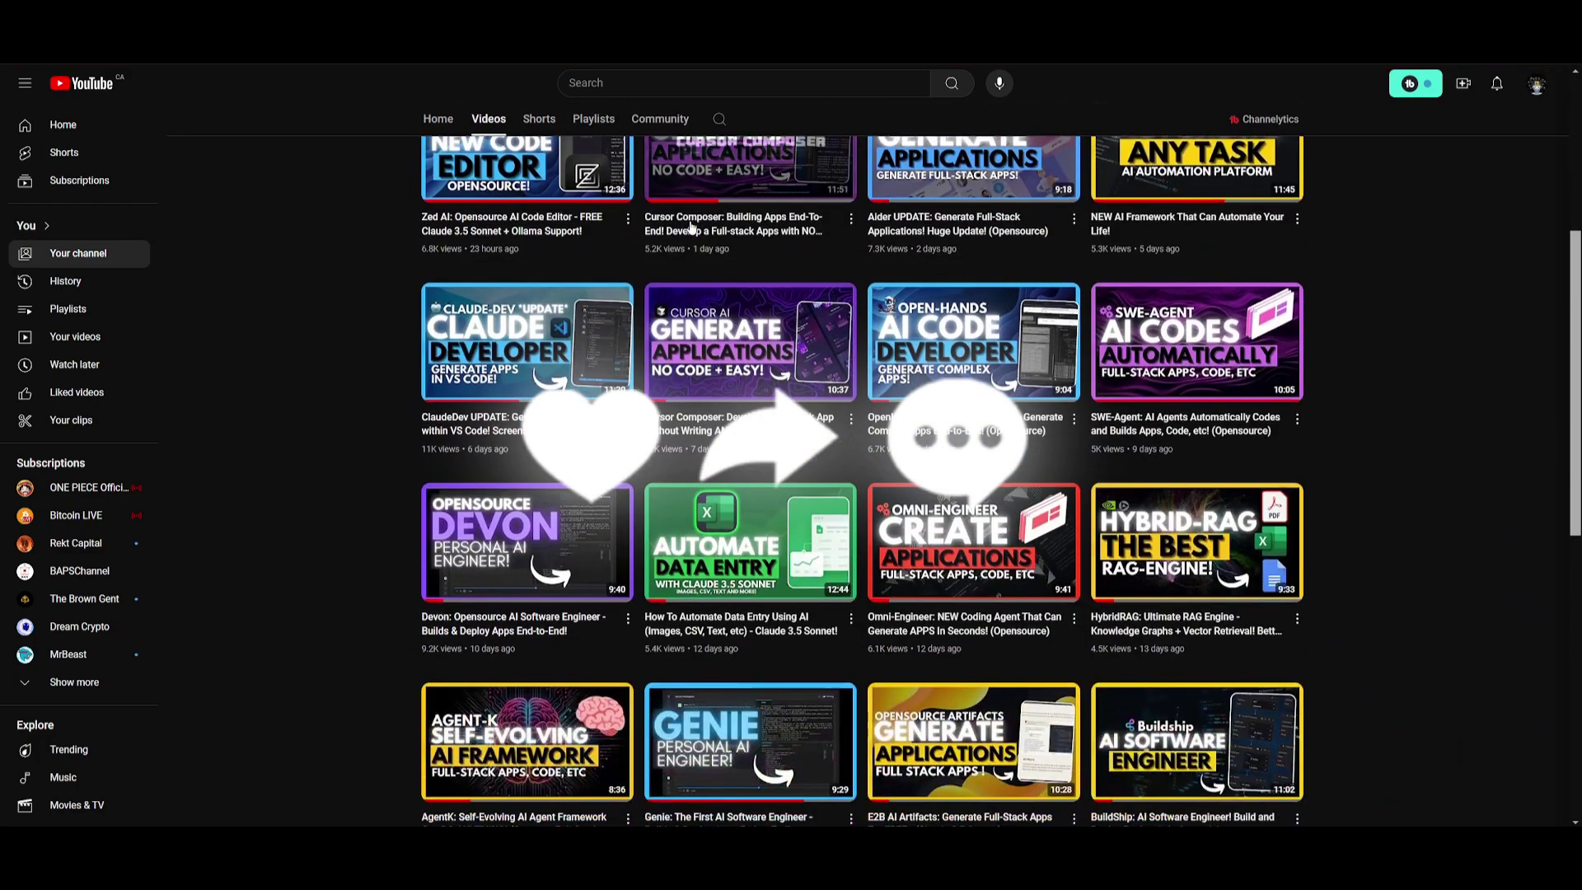
scroll(692, 229, down, 2)
scroll(691, 235, down, 3)
scroll(689, 234, down, 2)
scroll(690, 232, down, 1)
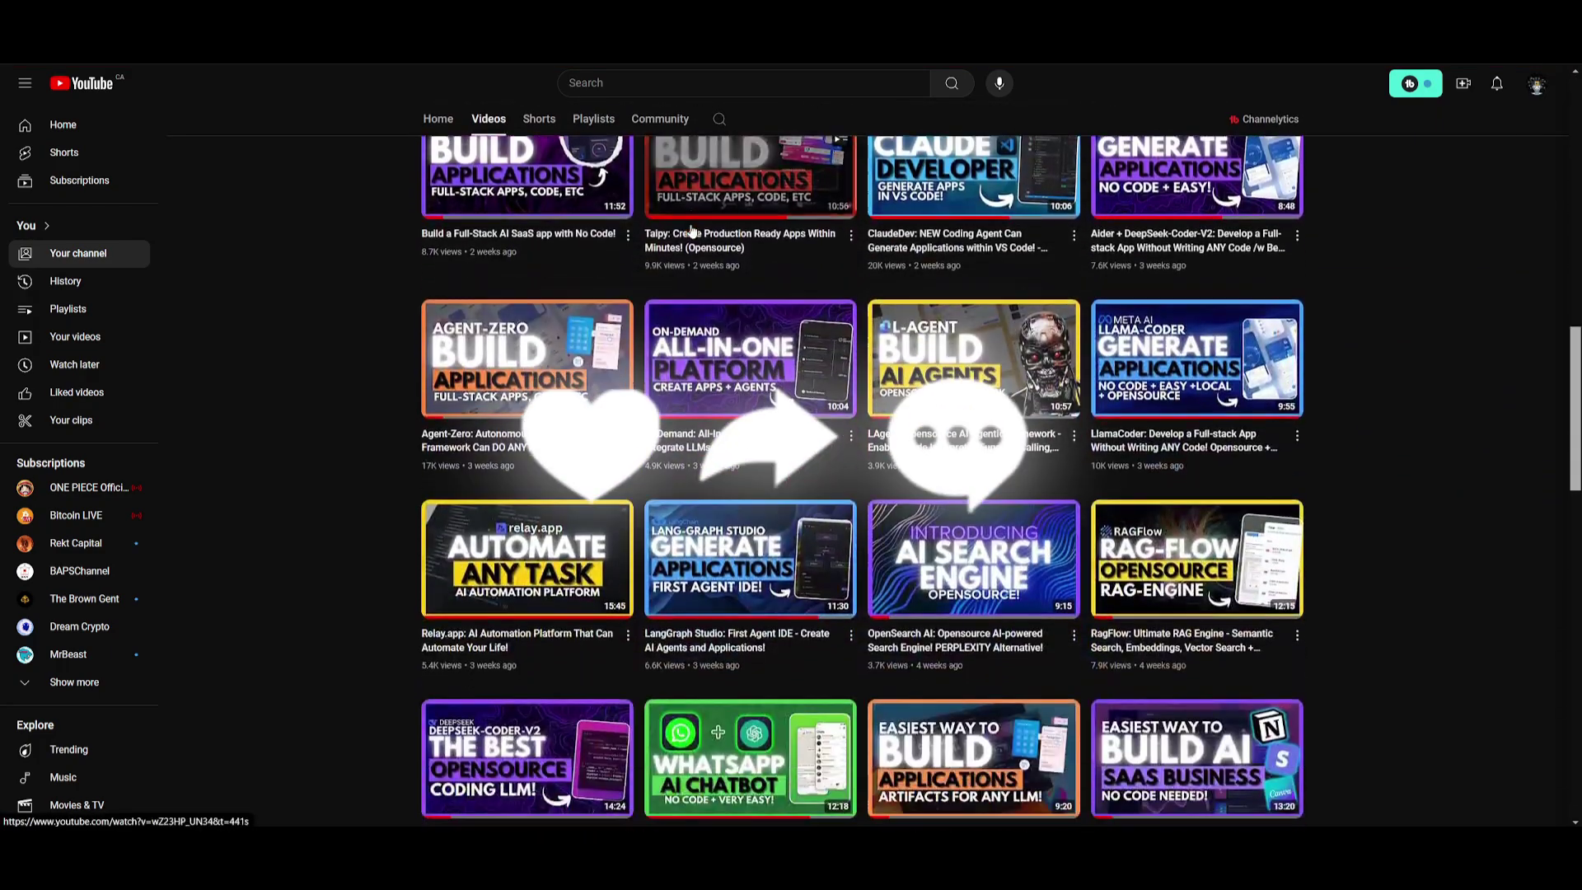
scroll(689, 230, down, 3)
scroll(691, 230, down, 4)
scroll(668, 247, down, 3)
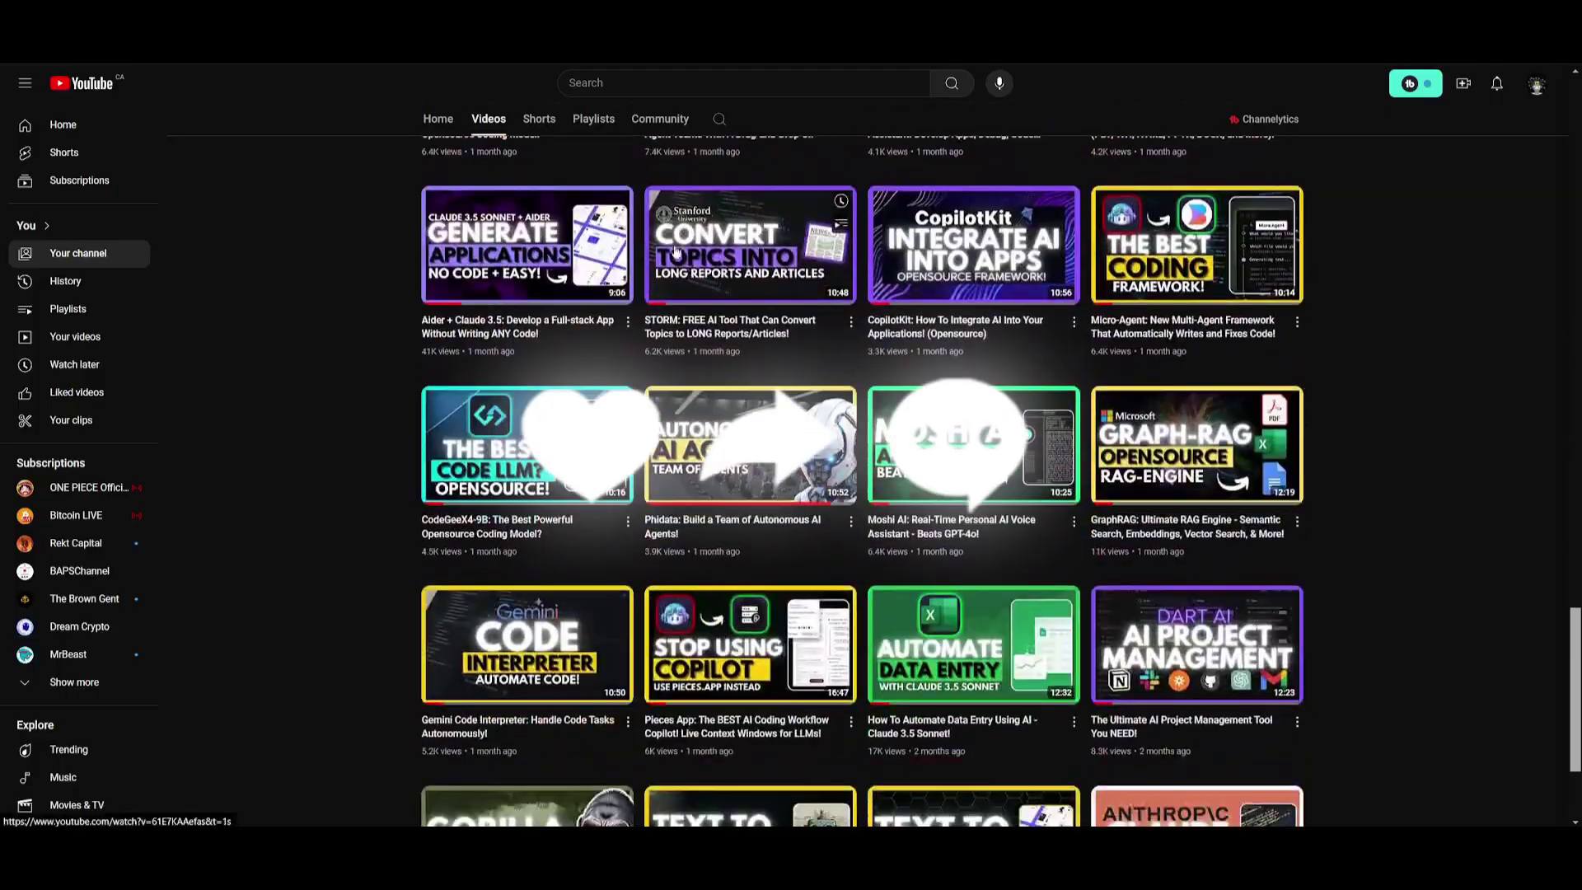
scroll(632, 285, down, 2)
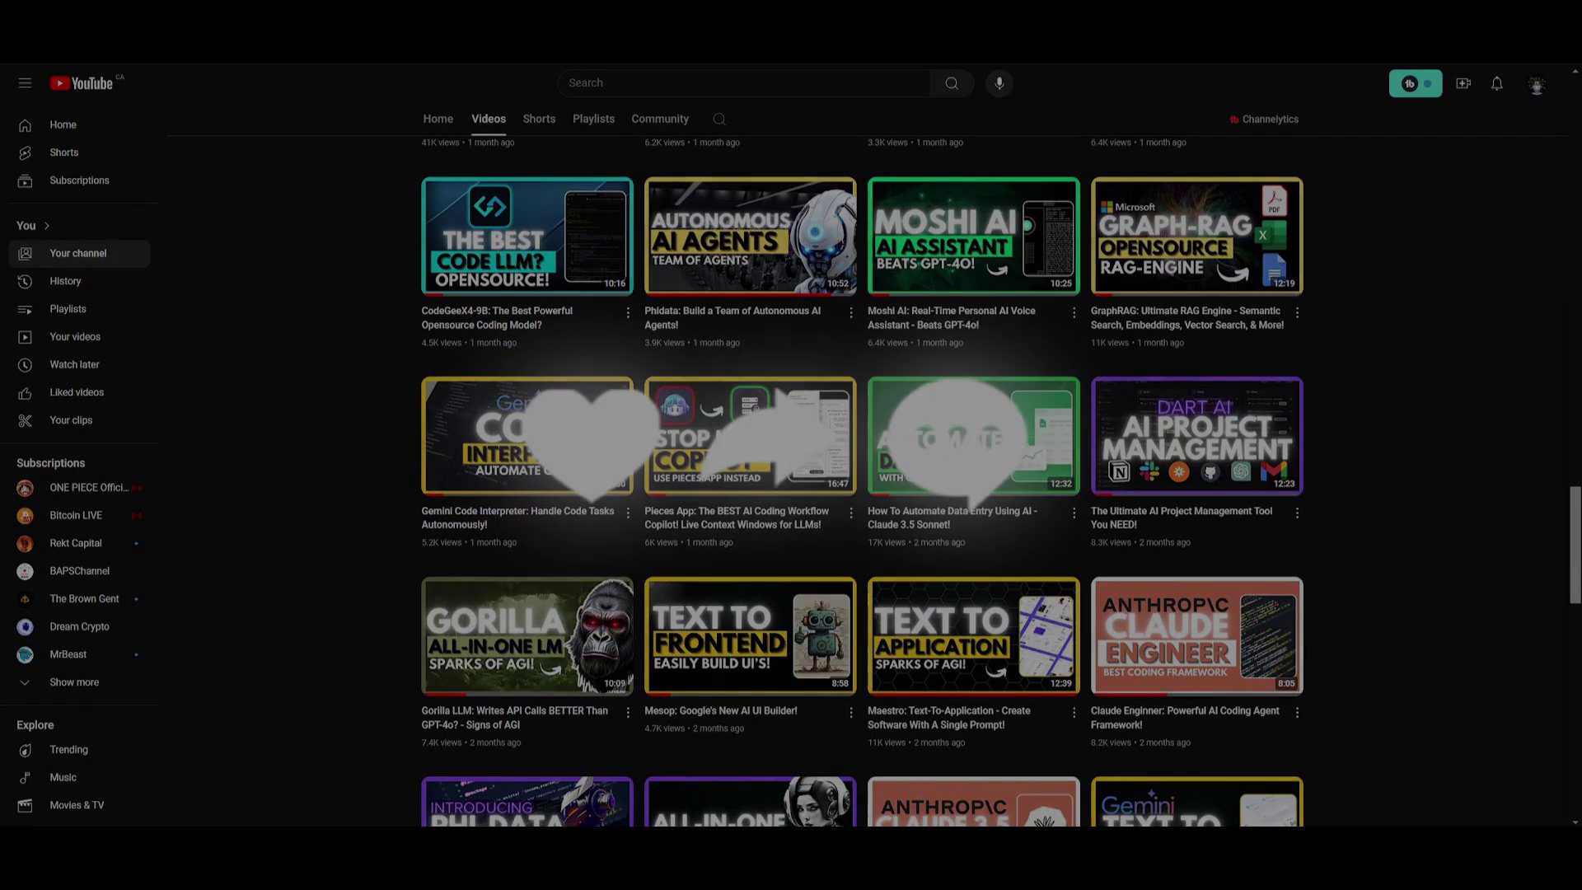